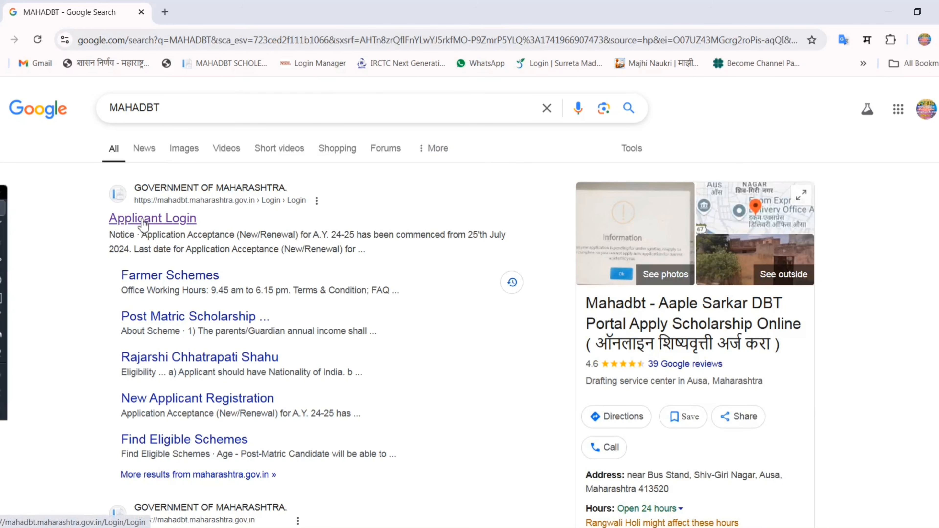
- Open the applicant login page from the MAHADBT search results and go to its Forgot Password form
drag(99, 222, 172, 226)
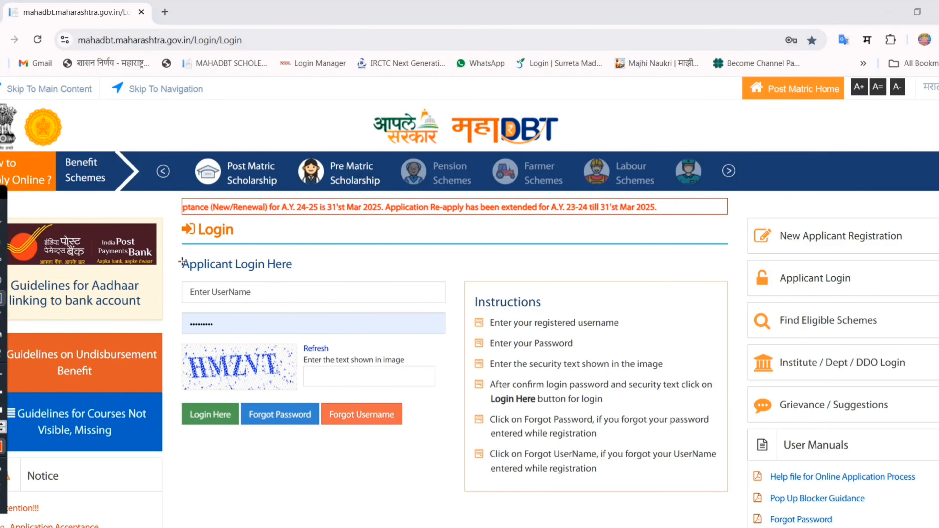
mouse_move(181, 258)
mouse_down()
mouse_move(455, 329)
mouse_move(461, 341)
mouse_up()
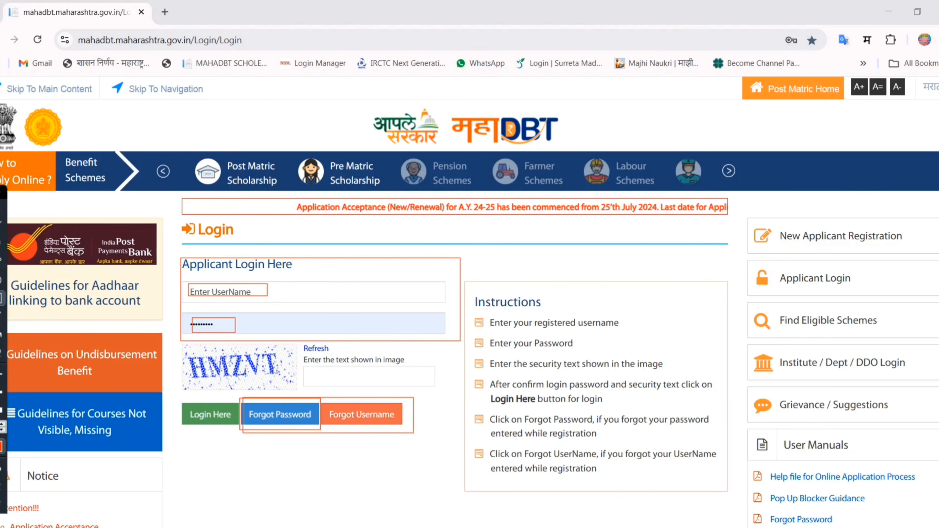
click(273, 420)
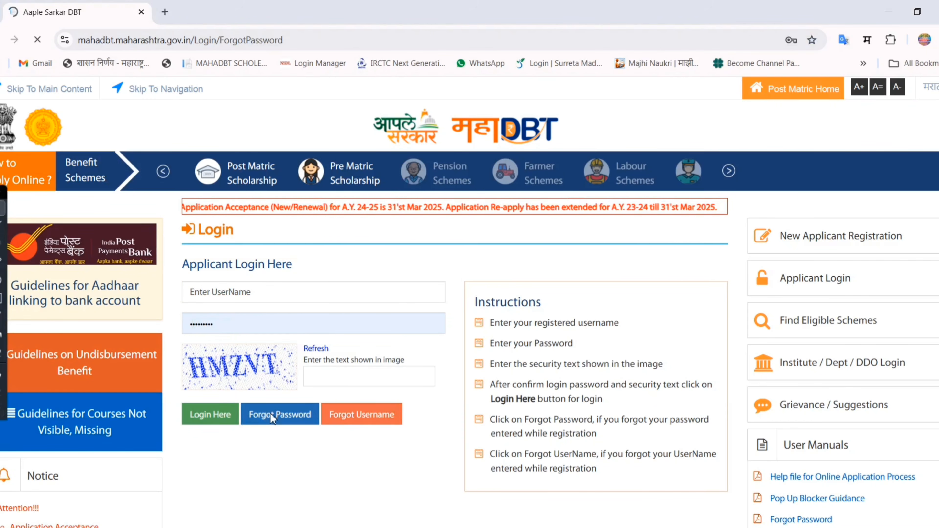
- Enter the applicant's username in the Forgot Password form, request an OTP and accept the notice
click(271, 280)
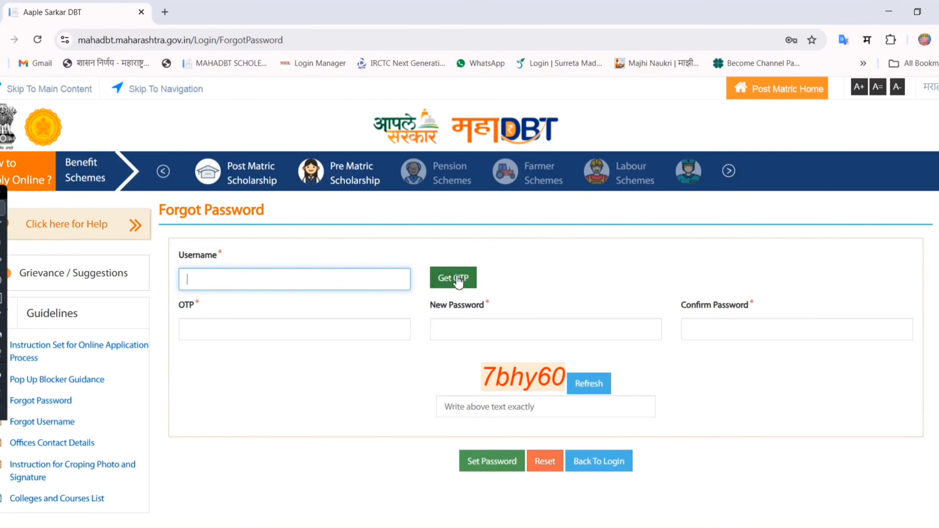
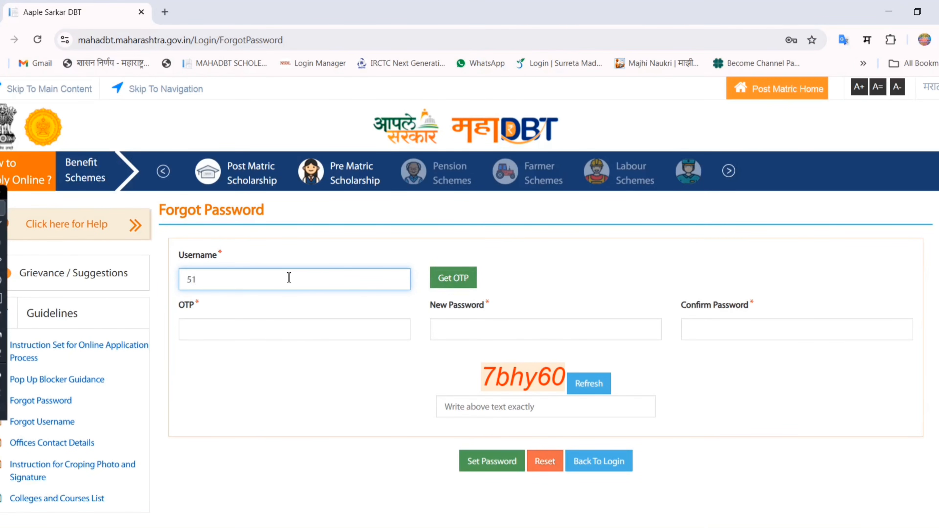
click(452, 277)
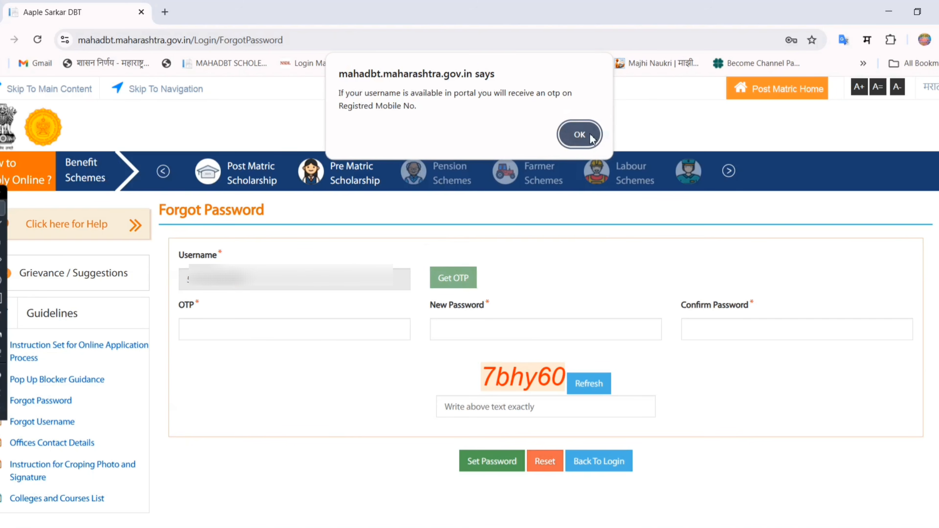
click(580, 134)
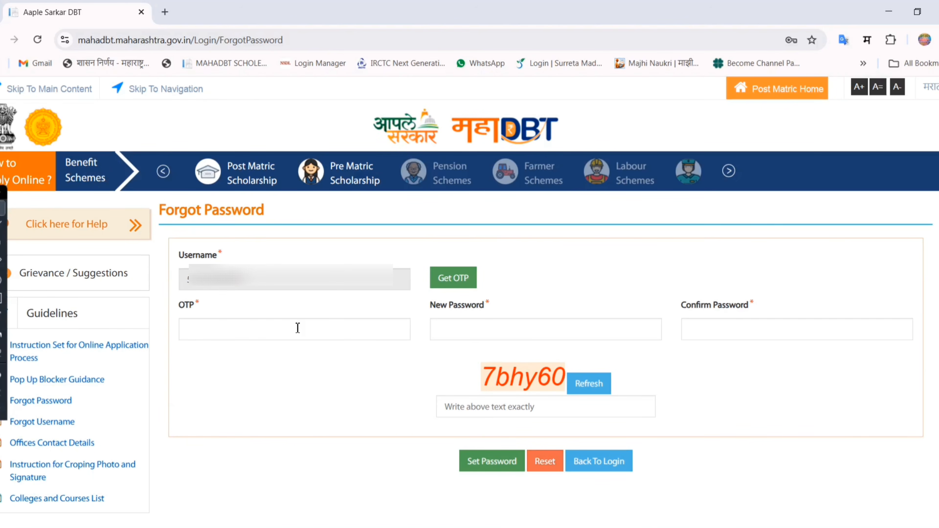
mouse_move(427, 297)
mouse_down()
mouse_move(500, 331)
mouse_move(675, 348)
mouse_up()
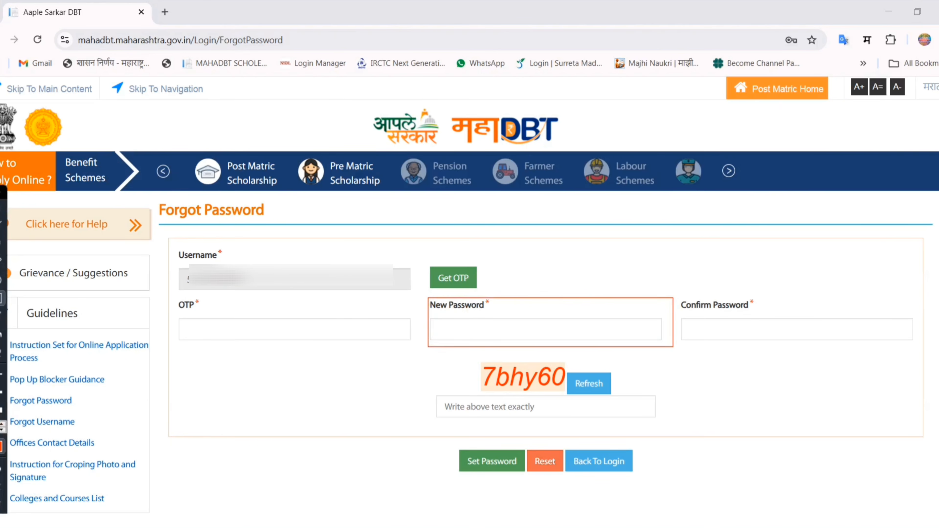
mouse_move(677, 297)
mouse_down()
mouse_move(695, 326)
mouse_move(751, 345)
mouse_move(870, 354)
mouse_move(920, 346)
mouse_up()
mouse_move(429, 388)
mouse_down()
mouse_move(455, 412)
mouse_move(665, 422)
mouse_up()
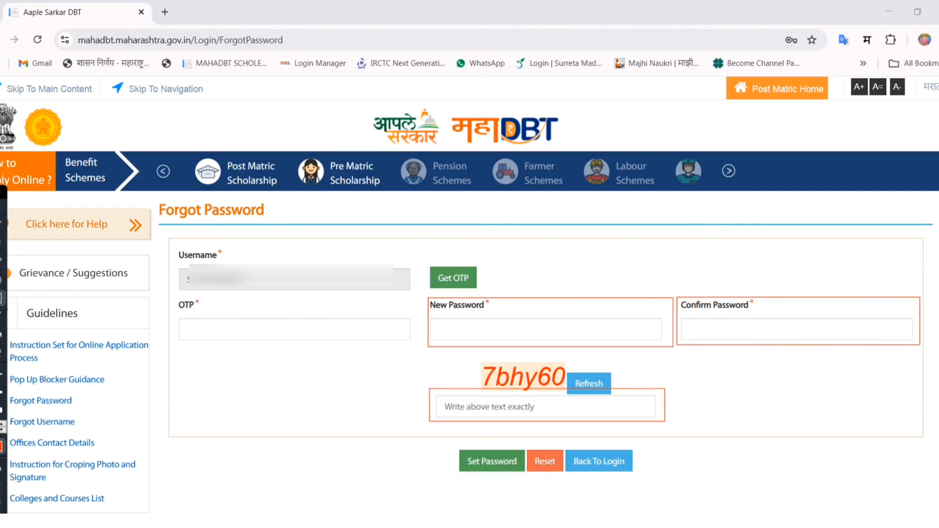
mouse_move(446, 437)
mouse_down()
mouse_move(484, 480)
mouse_move(528, 480)
mouse_up()
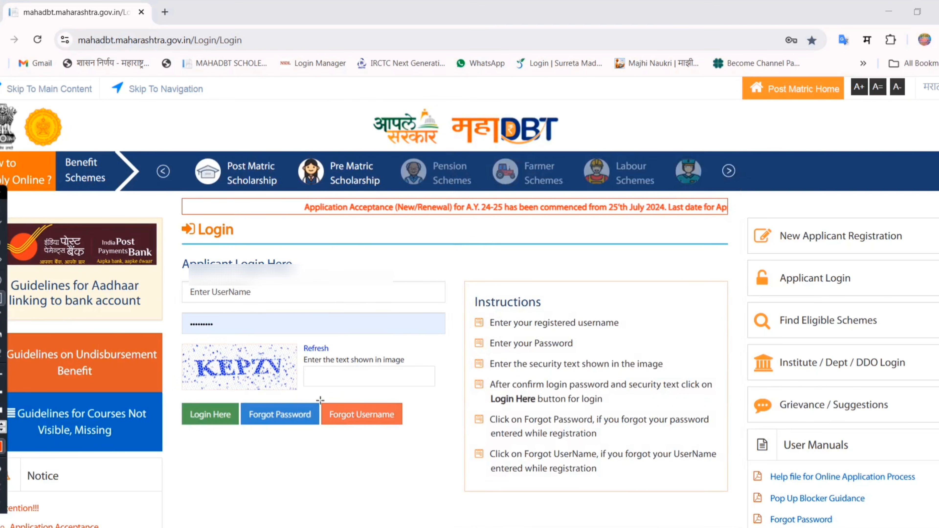
- Open the Forgot Username form and examine its full name, mobile number, date of birth and captcha fields
mouse_move(319, 399)
mouse_down()
mouse_move(358, 430)
mouse_move(409, 432)
mouse_up()
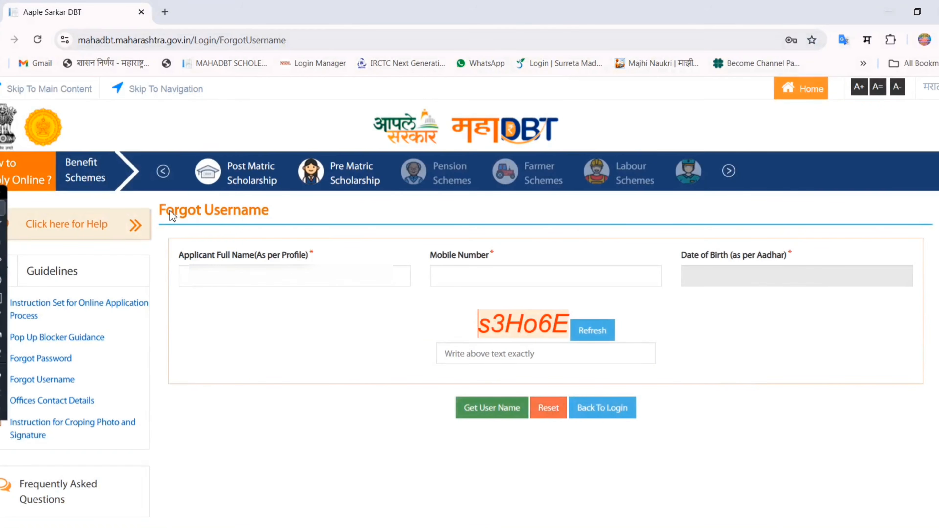
drag(166, 211, 296, 210)
click(198, 257)
drag(179, 257, 294, 260)
click(281, 283)
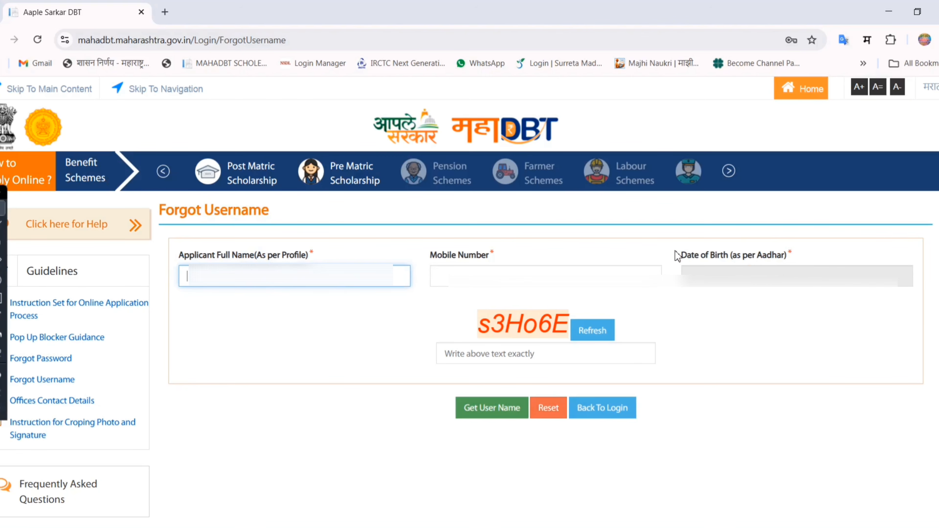
drag(677, 254, 791, 260)
click(710, 315)
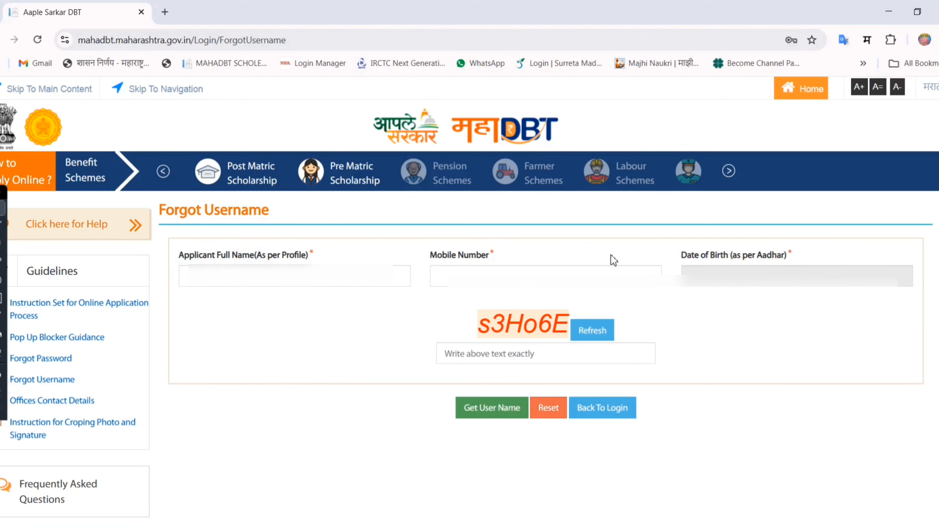
drag(430, 348, 657, 354)
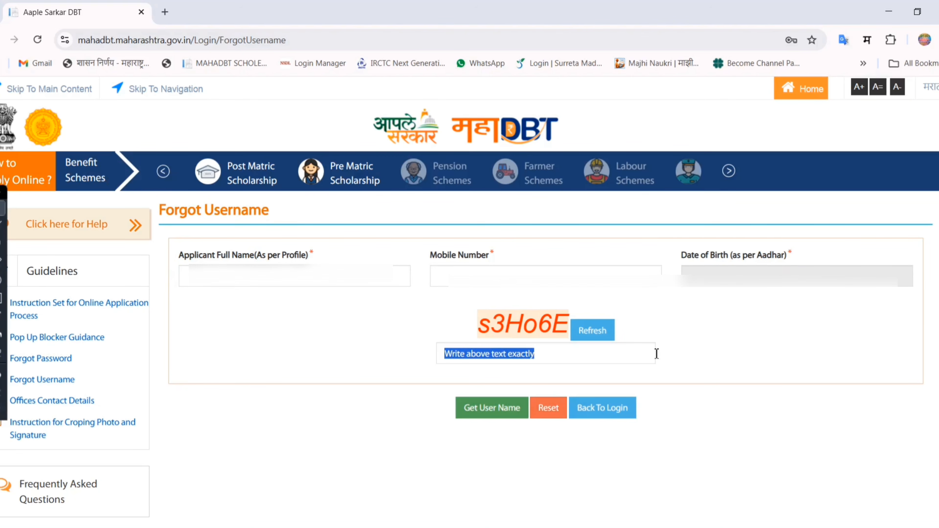
click(749, 343)
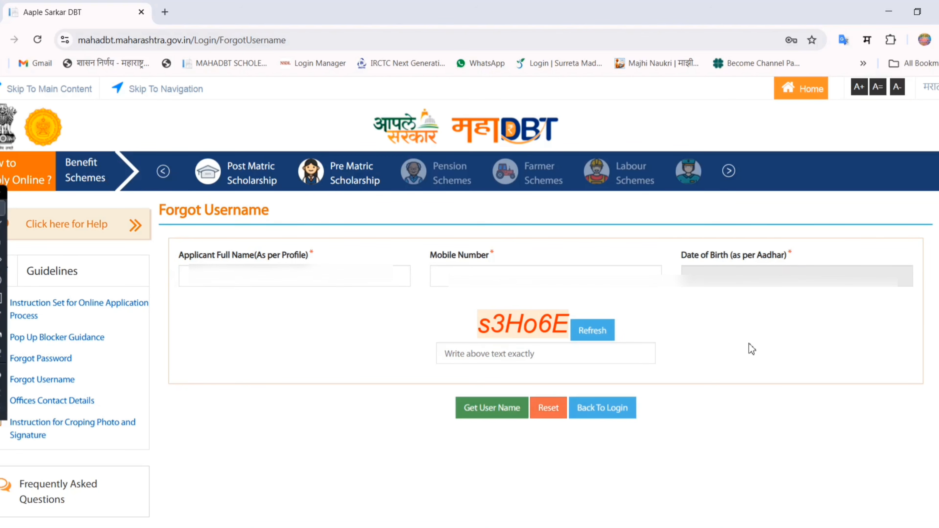
- Submit the Forgot Username request with the applicant's details and close the resulting notice
click(497, 411)
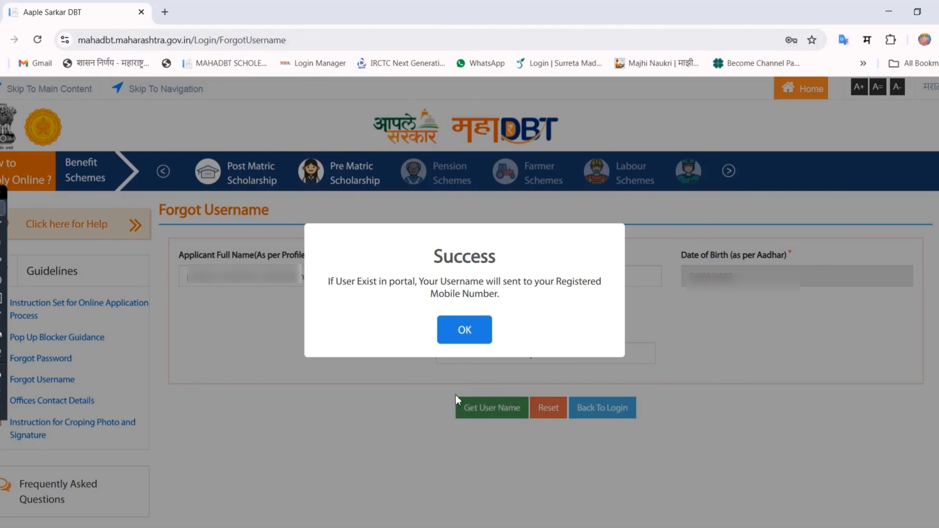
drag(421, 283, 507, 293)
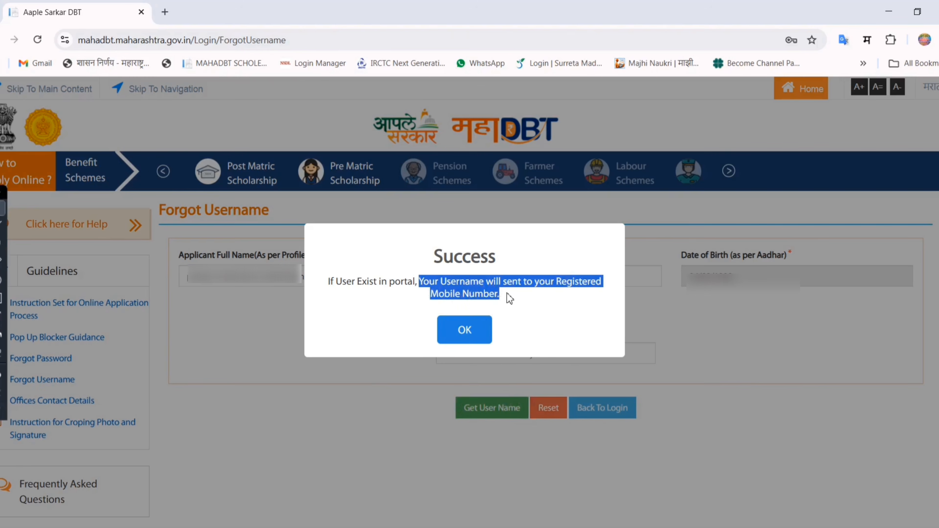
click(464, 332)
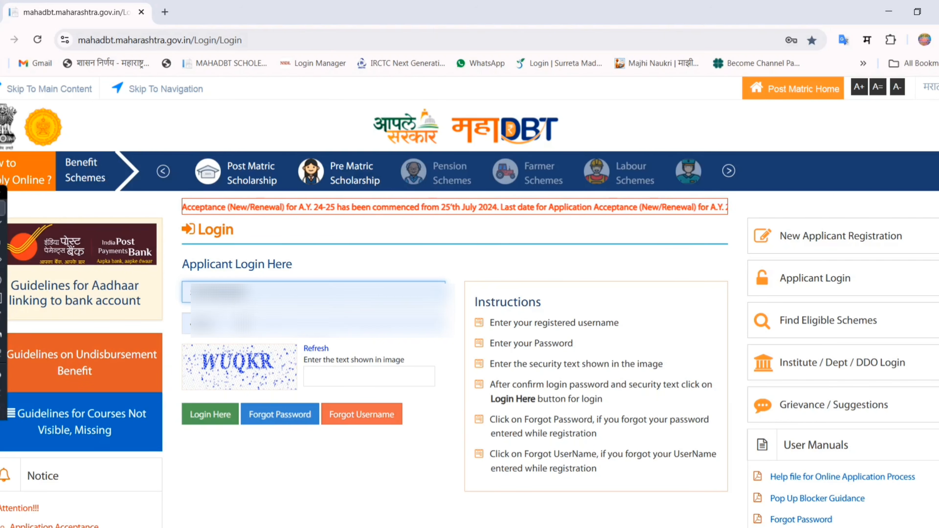
- Enter the security text shown in the login image and log in to the applicant account
click(378, 383)
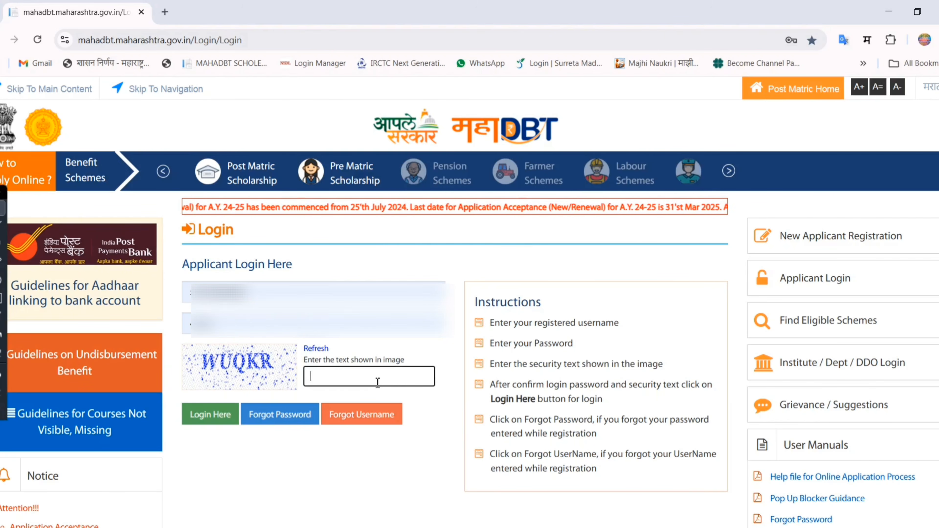
text(WUQKR)
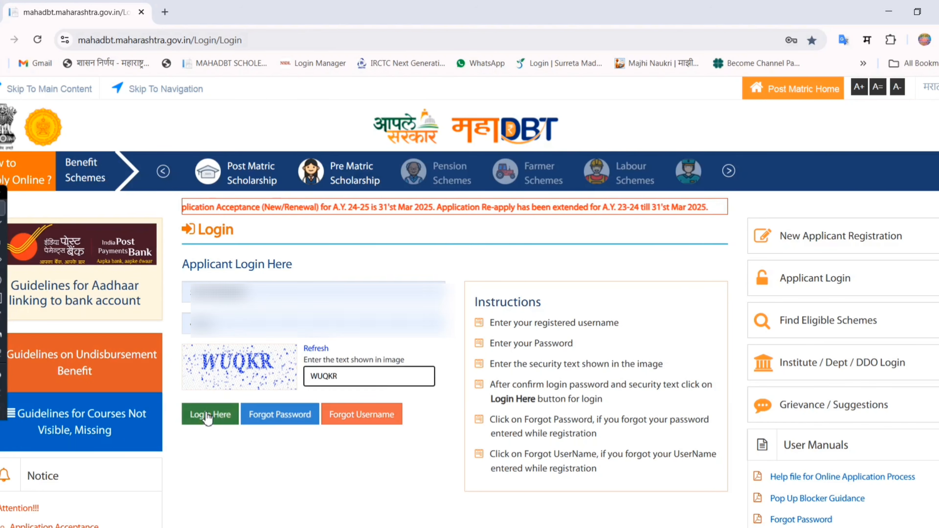
click(209, 417)
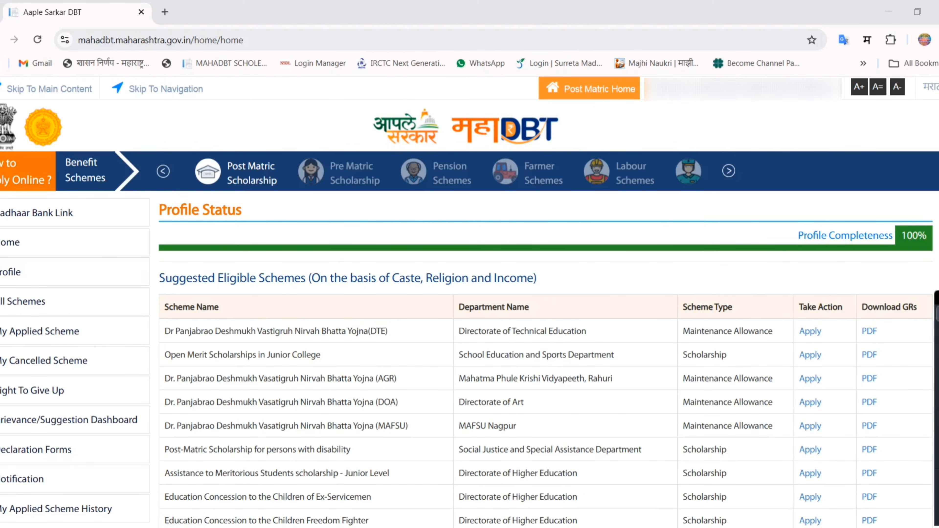
- Open the applicant's profile and accept the rules for re-applying to any scheme in A.Y. 2023-24
drag(0, 261, 129, 285)
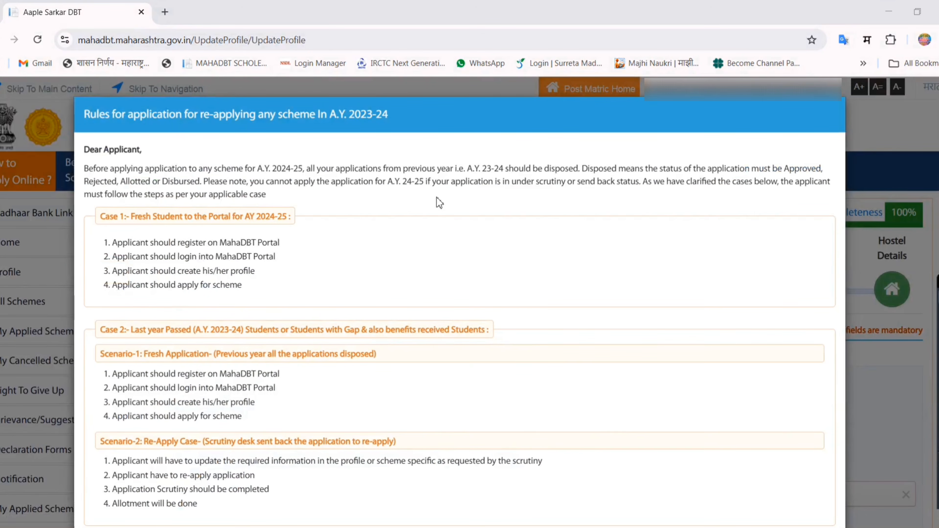
scroll(464, 273, down, 10)
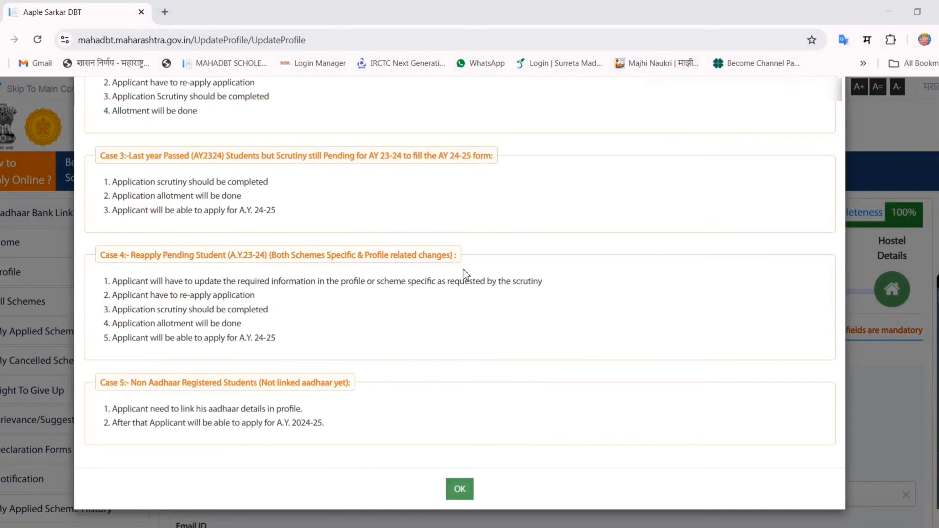
click(460, 489)
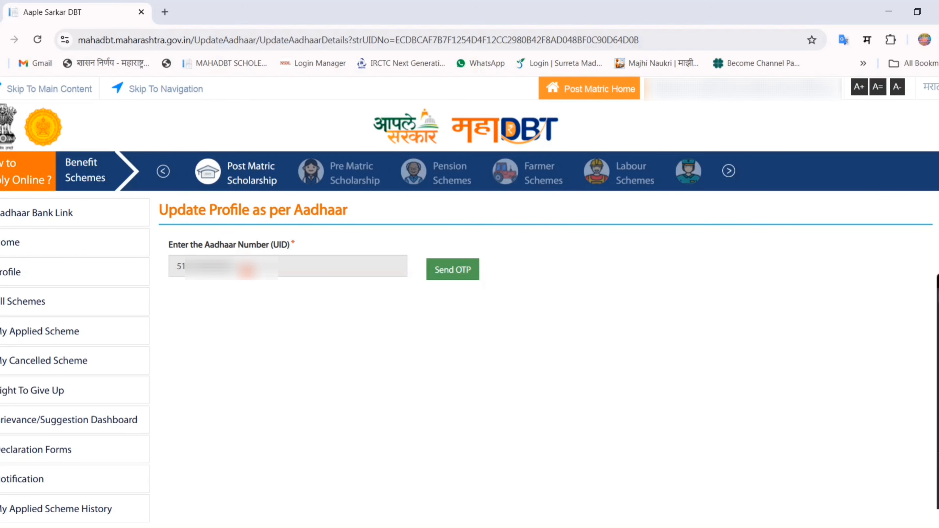
- Request an OTP for updating the profile as per Aadhaar, enter the received OTP and submit it for verification
drag(177, 262, 236, 260)
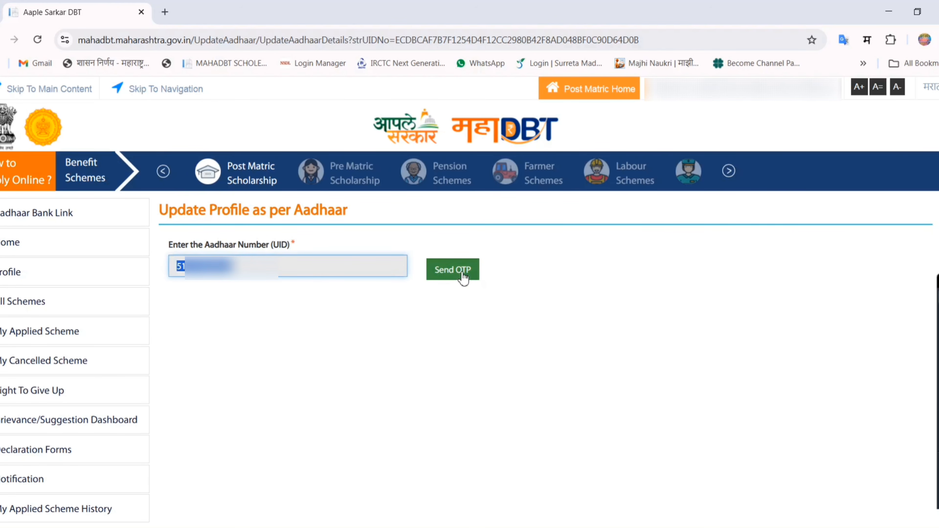
click(463, 278)
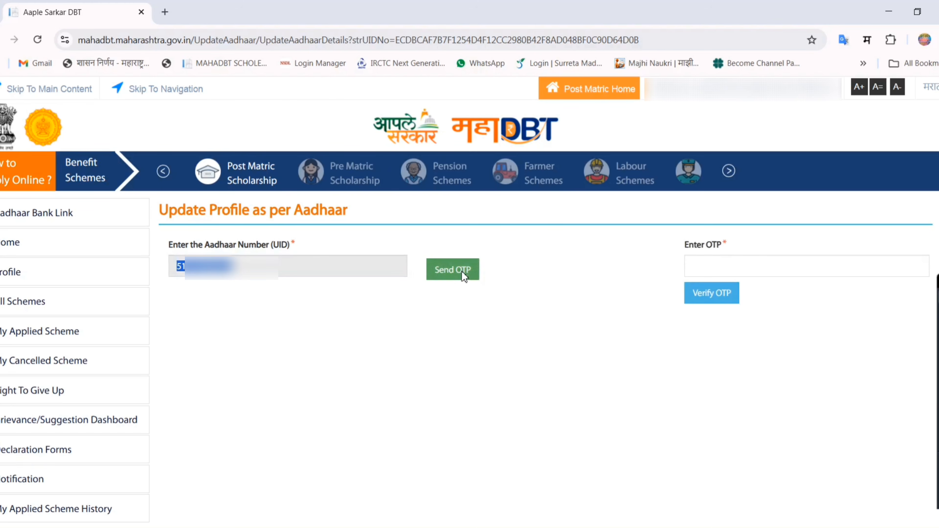
click(709, 264)
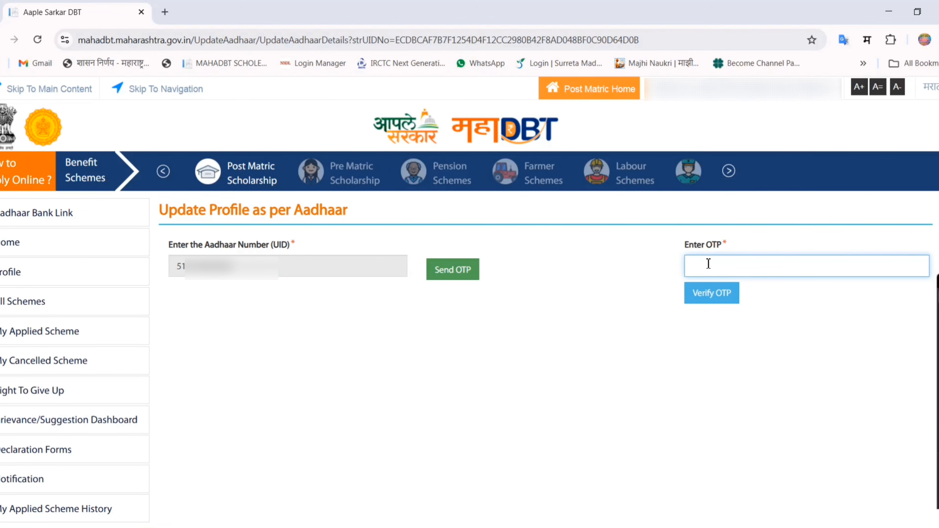
key(ctrl+v)
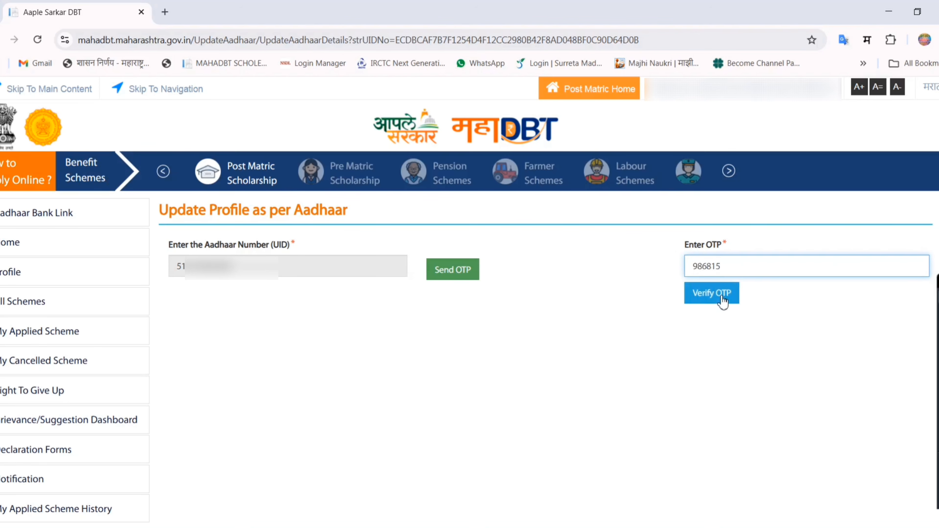
click(712, 295)
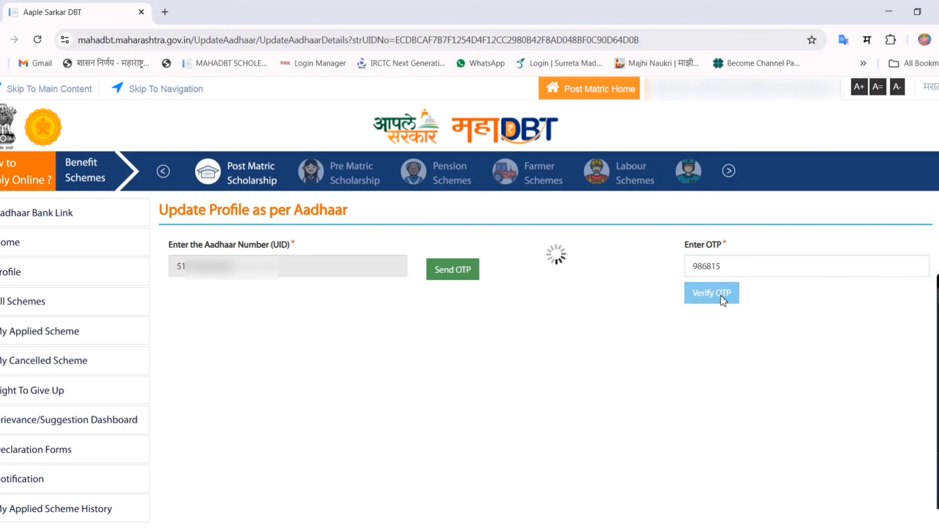
- Return to the applicant's profile and accept the re-application rules notice again
click(29, 276)
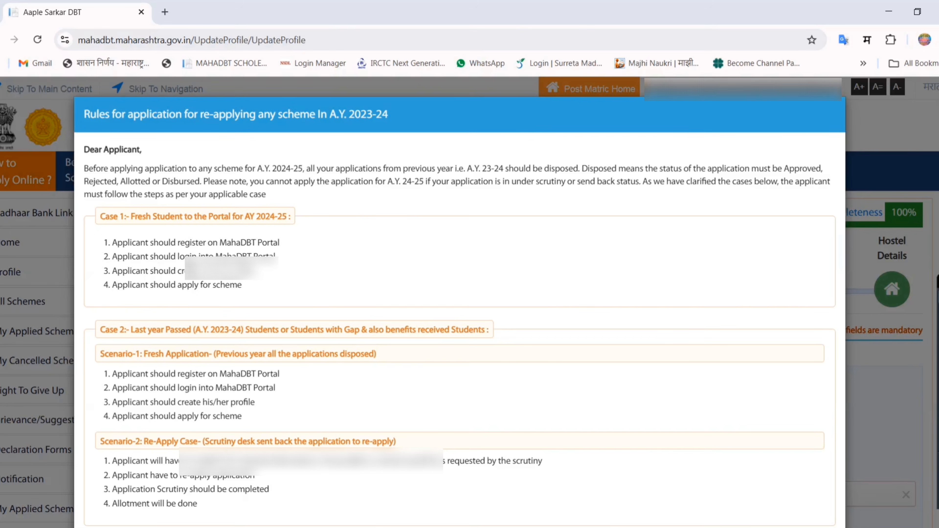
scroll(438, 272, down, 8)
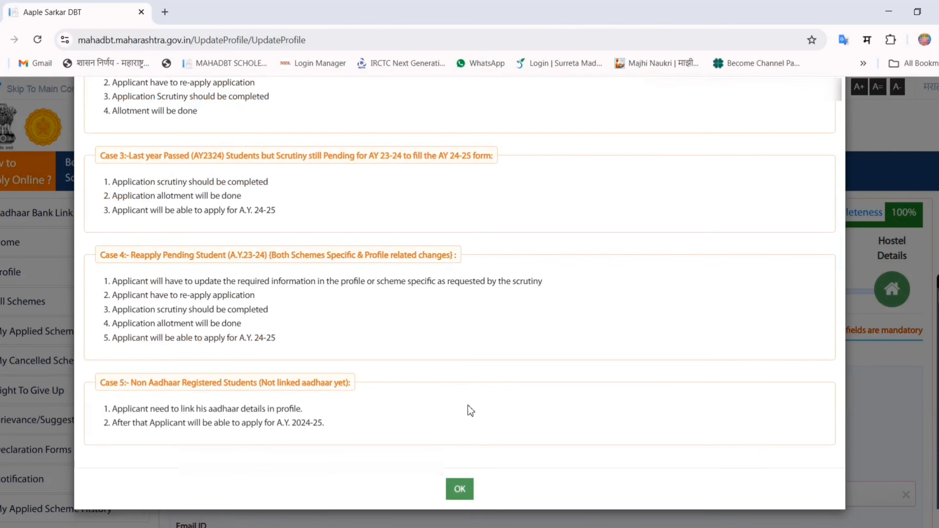
click(472, 493)
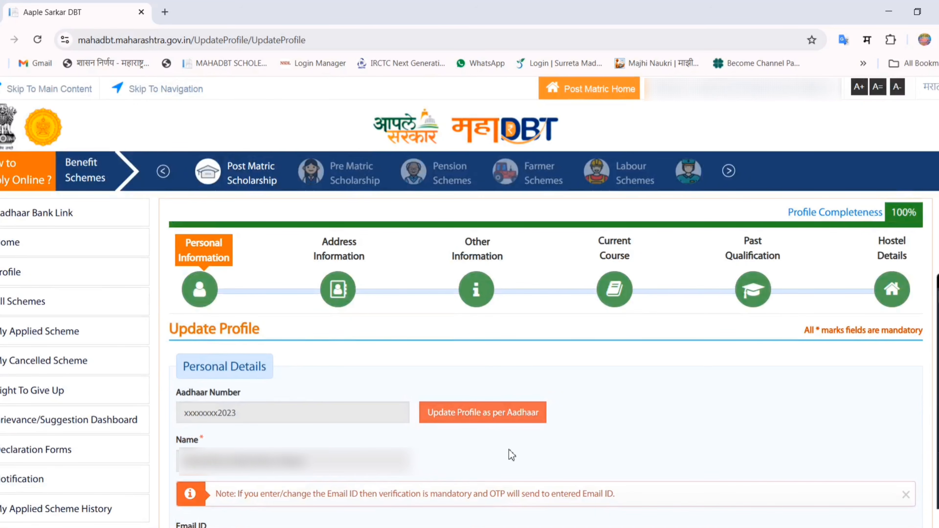
- Set the family annual income in the Income Details section to 50000
scroll(470, 296, down, 10)
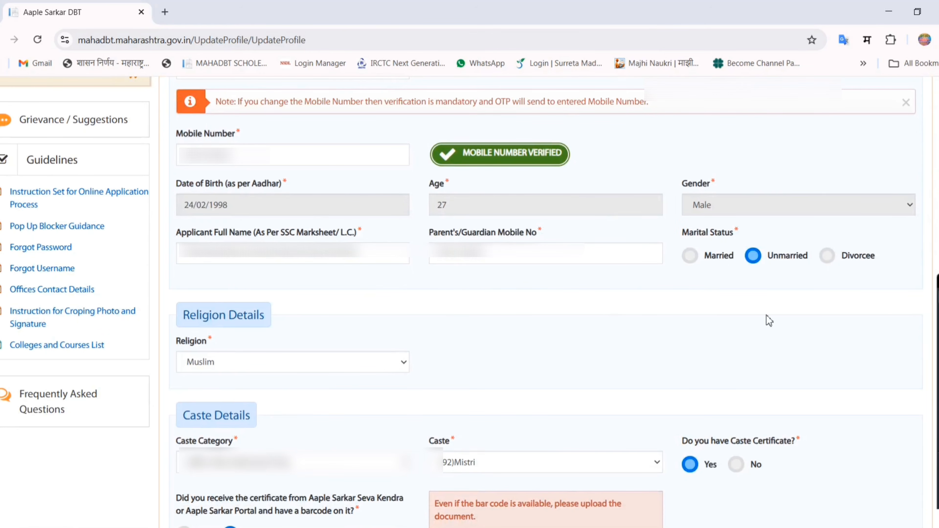
scroll(470, 296, down, 3)
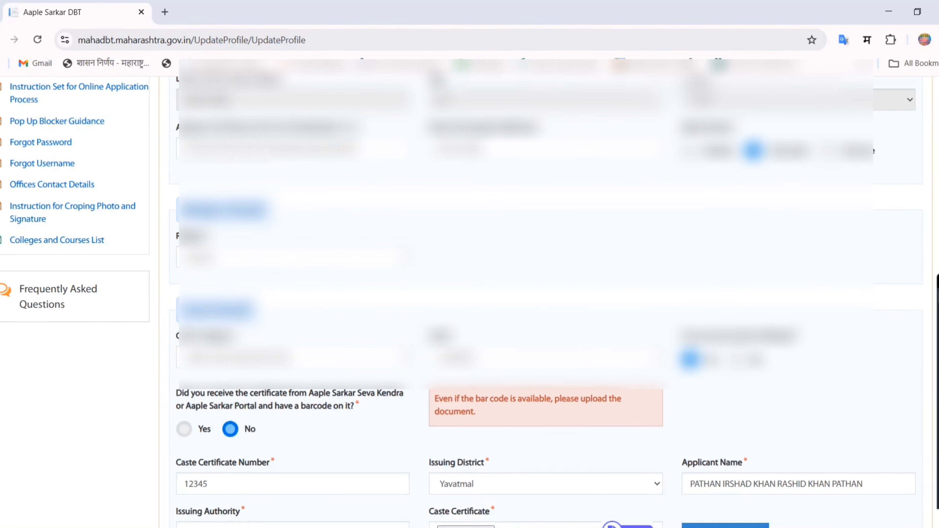
scroll(417, 95, down, 9)
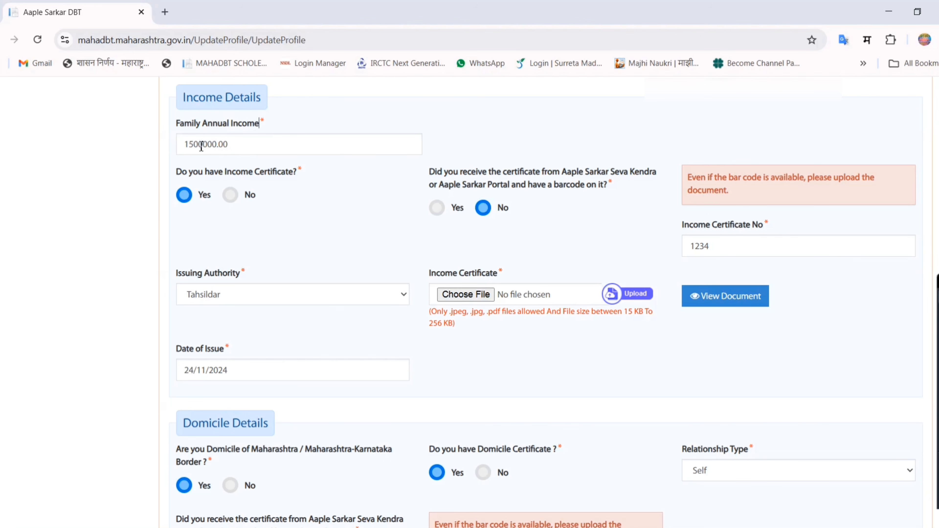
double_click(189, 145)
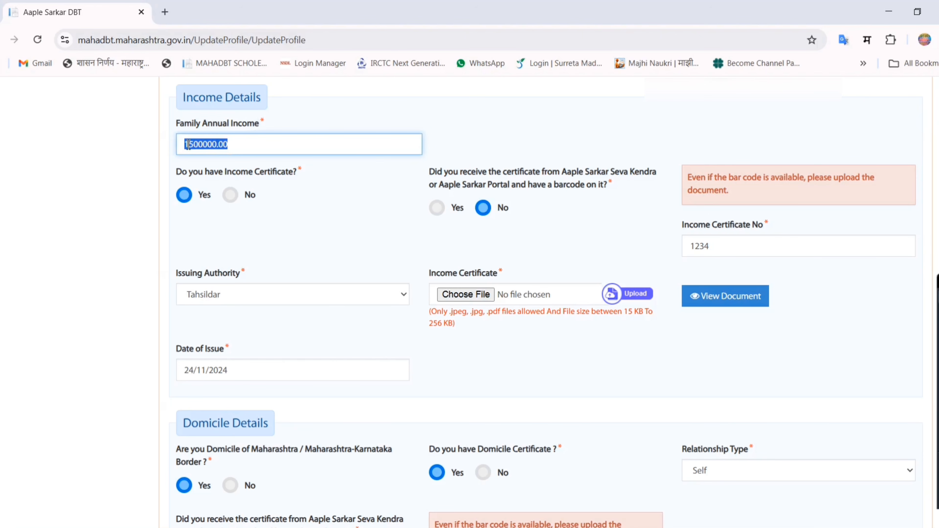
text(50000)
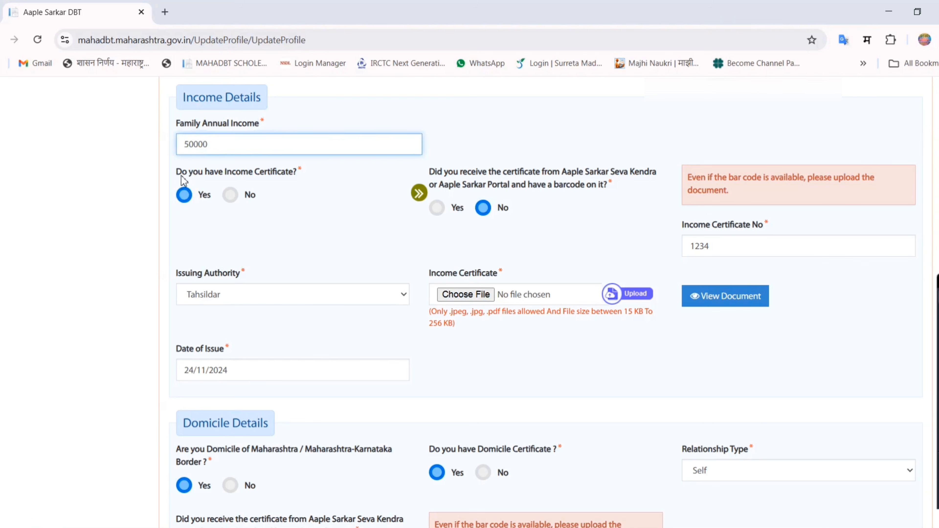
- Examine the income certificate question, the barcode question and the income certificate number in the Income Details
click(183, 175)
drag(303, 180, 176, 177)
click(309, 200)
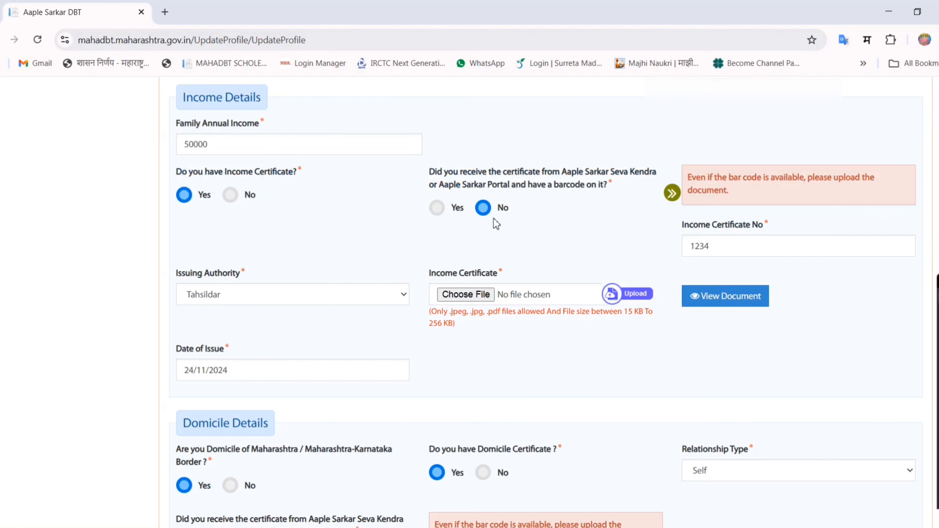
drag(430, 172, 608, 189)
click(528, 204)
drag(746, 247, 683, 255)
click(760, 244)
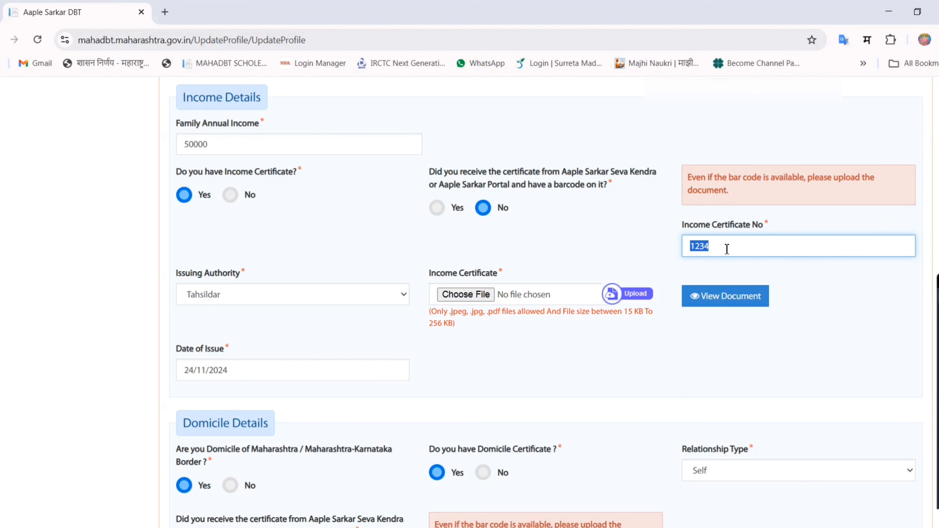
- Select Tahsildar as the issuing authority of the income certificate
drag(178, 273, 226, 277)
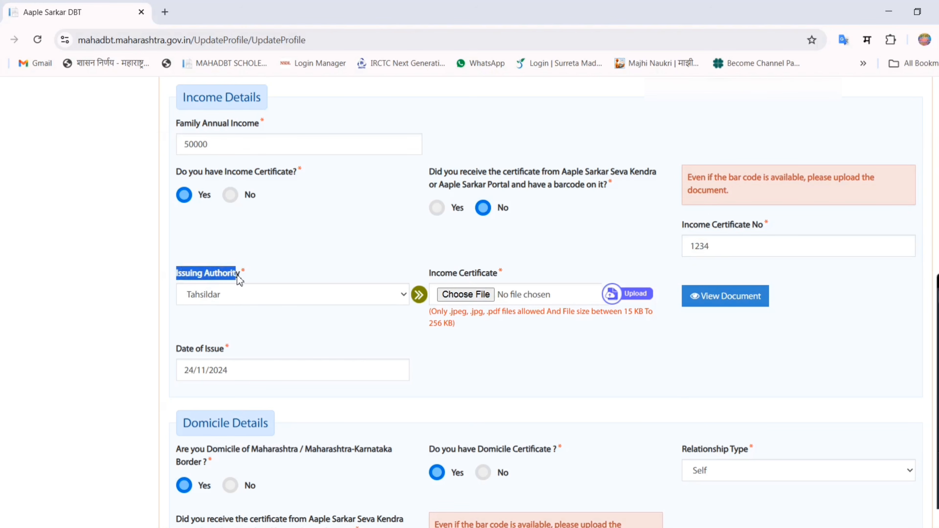
click(261, 300)
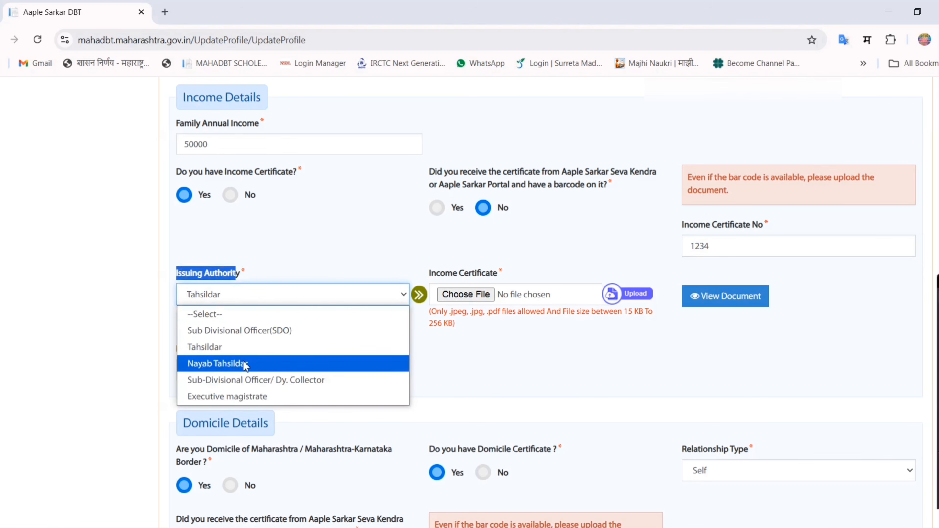
click(221, 348)
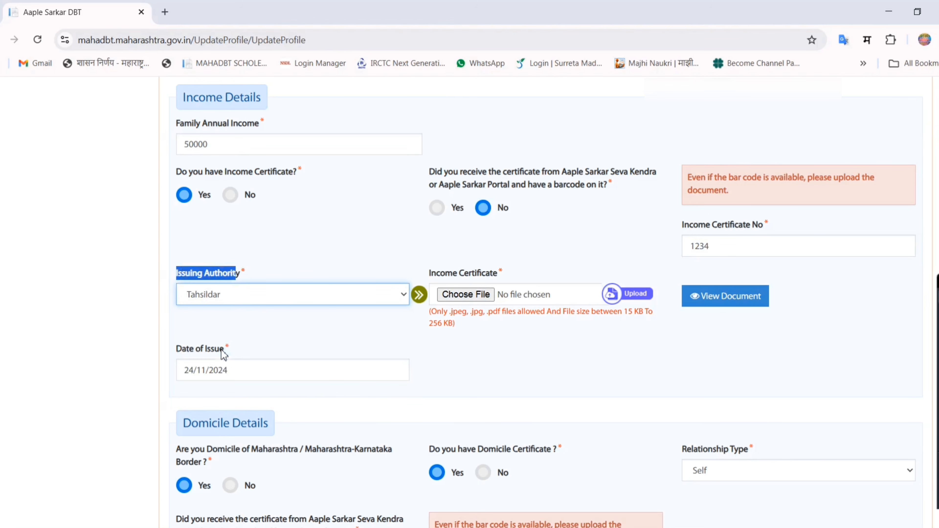
click(500, 340)
- Upload Document.jpg as the income certificate and check the certificate's date of issue
drag(430, 274, 496, 279)
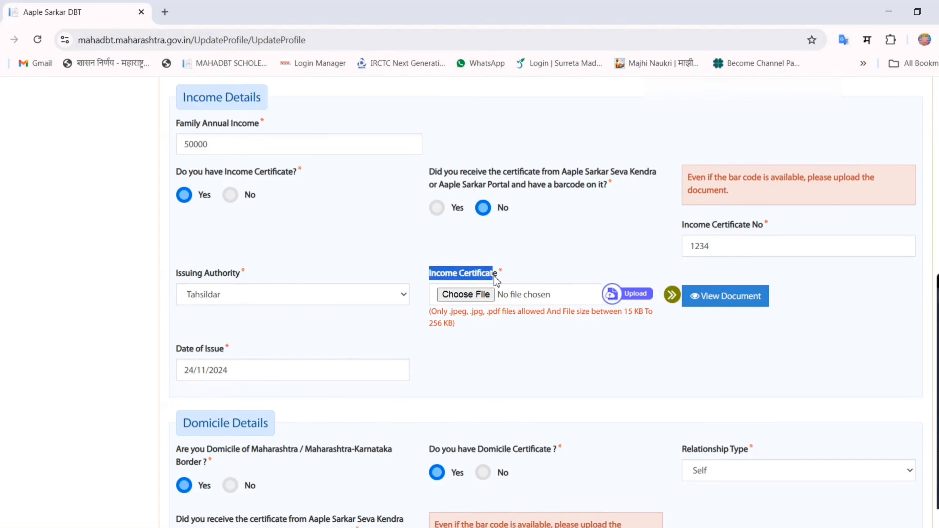
click(474, 295)
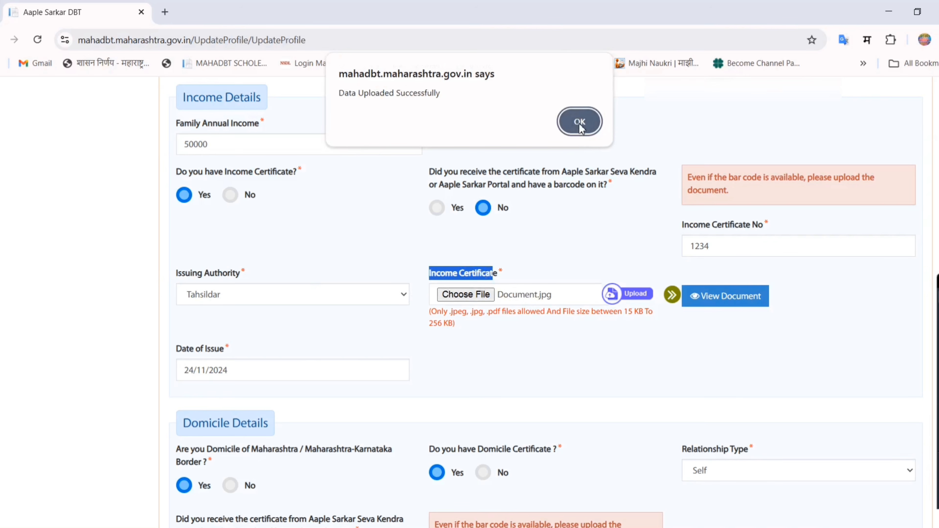
click(581, 122)
drag(181, 359, 226, 354)
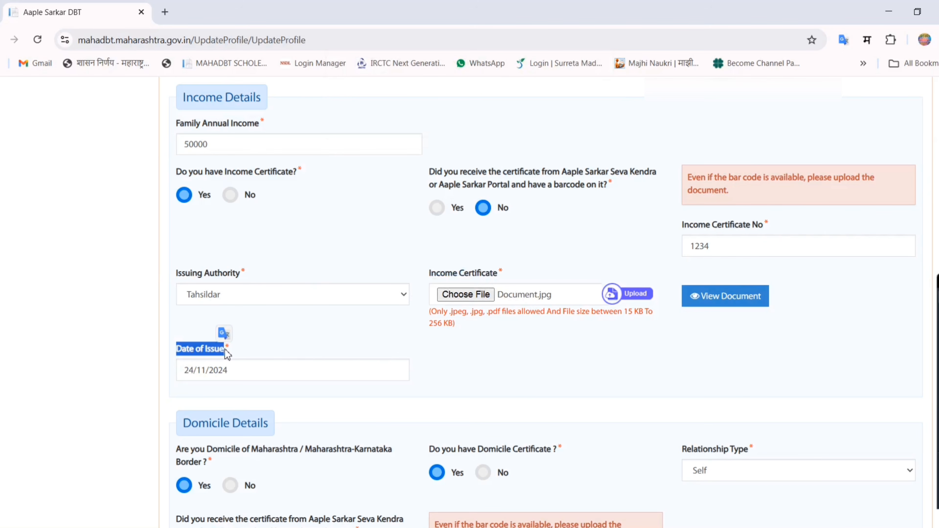
click(274, 348)
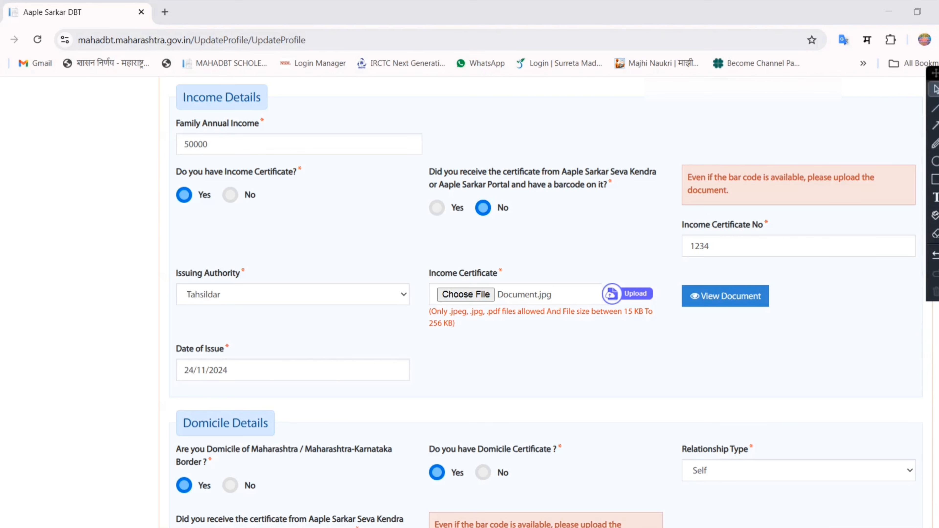
- Check the IFS code in the Bank Details and save the applicant's personal information
scroll(469, 296, down, 15)
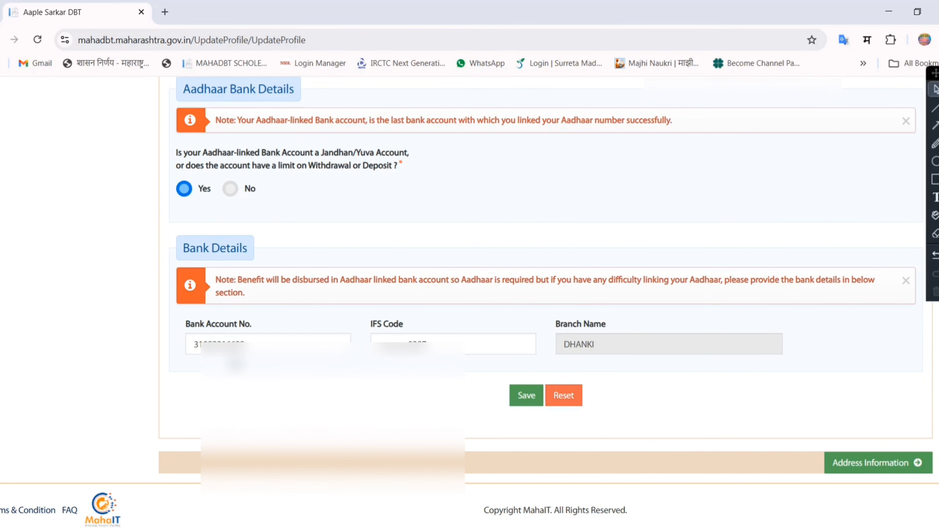
drag(467, 342, 378, 344)
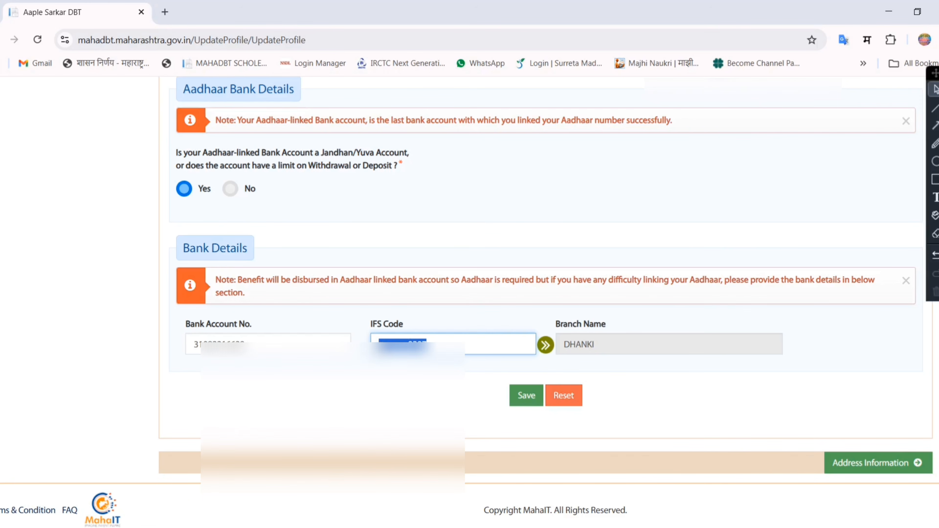
click(546, 345)
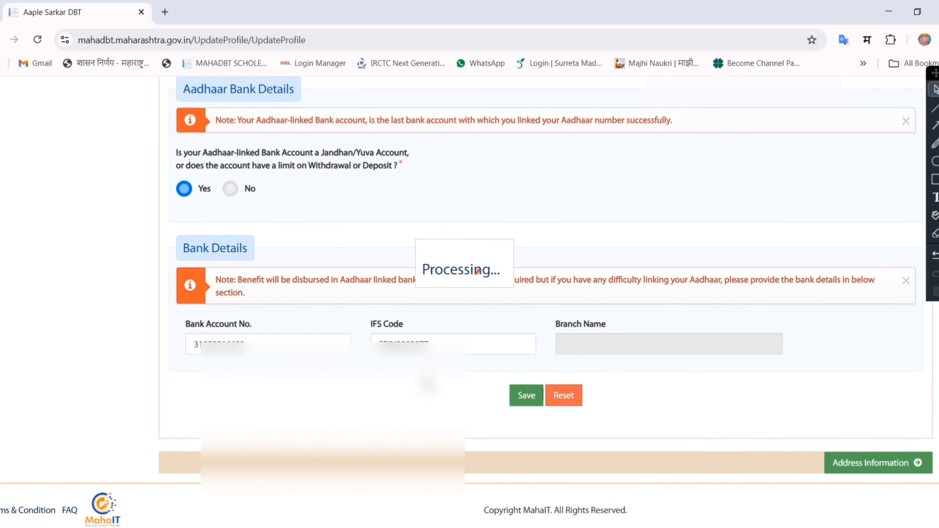
click(527, 396)
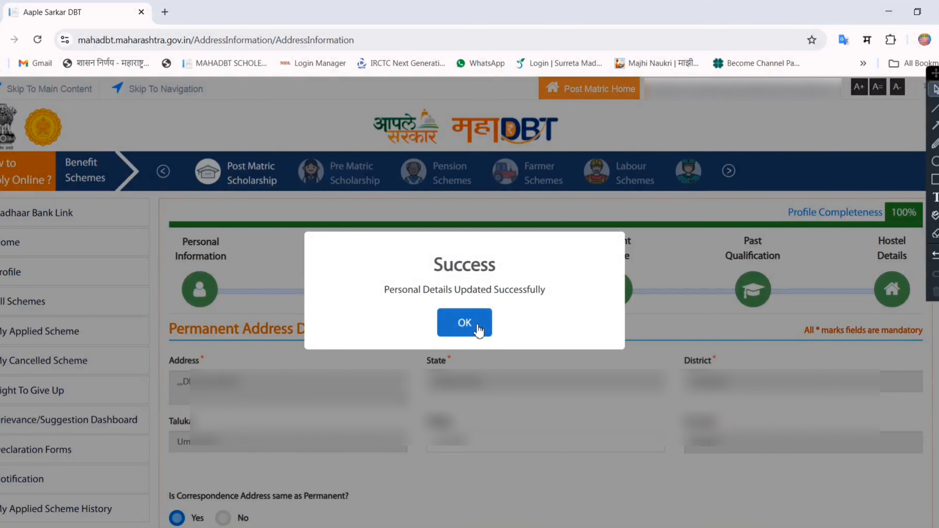
click(479, 327)
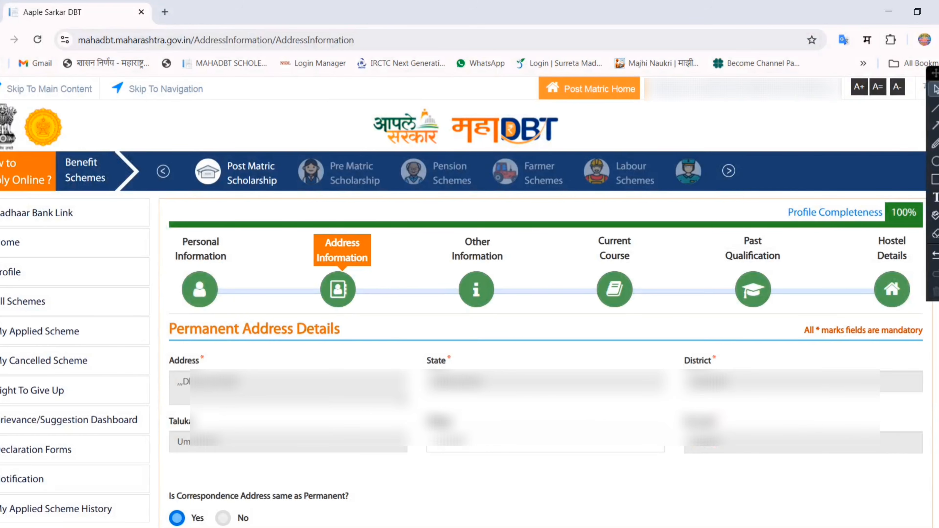
- Proceed through the address information to Other Information and save the parent's/guardian's details
scroll(470, 296, down, 5)
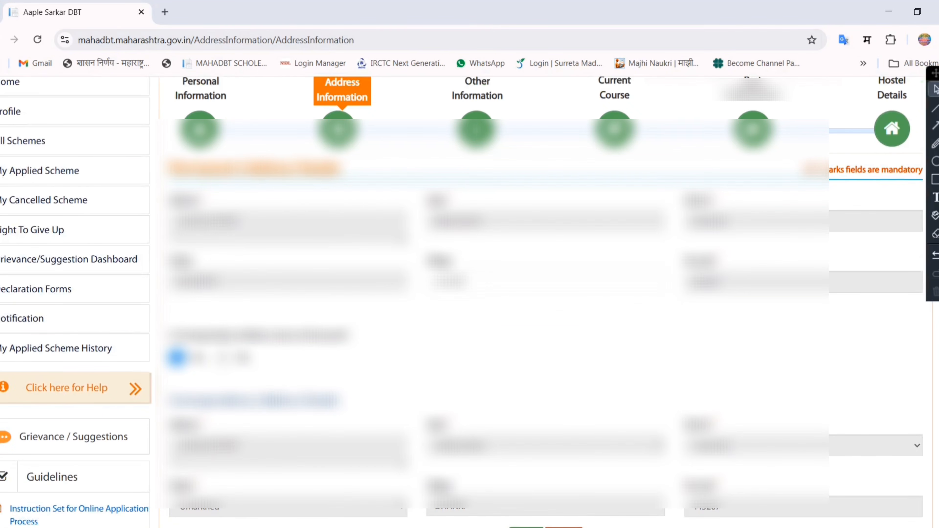
scroll(920, 464, down, 5)
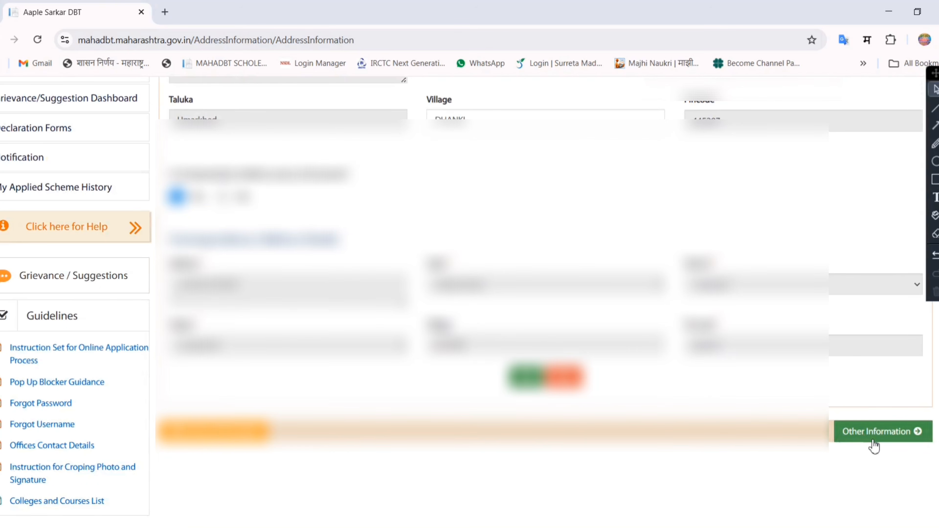
click(934, 179)
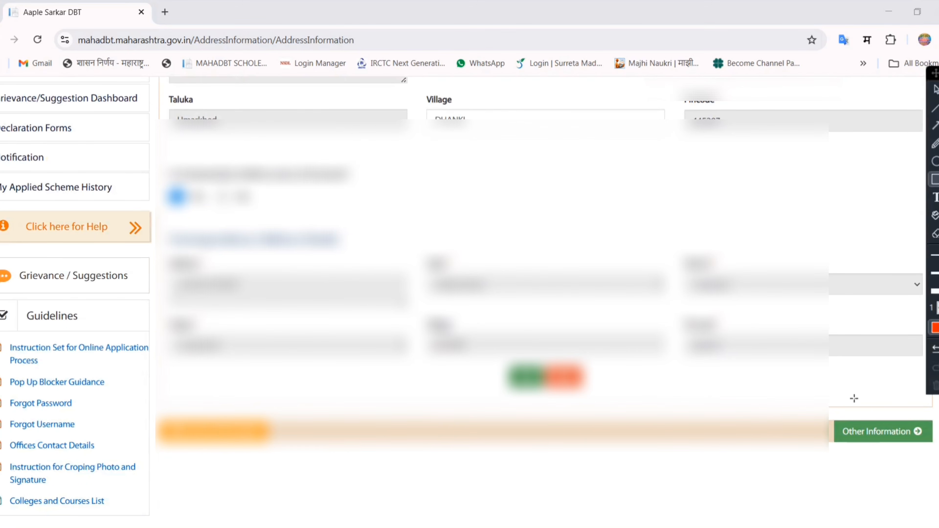
mouse_move(827, 412)
mouse_down()
mouse_move(854, 431)
mouse_move(932, 442)
mouse_move(935, 451)
mouse_up()
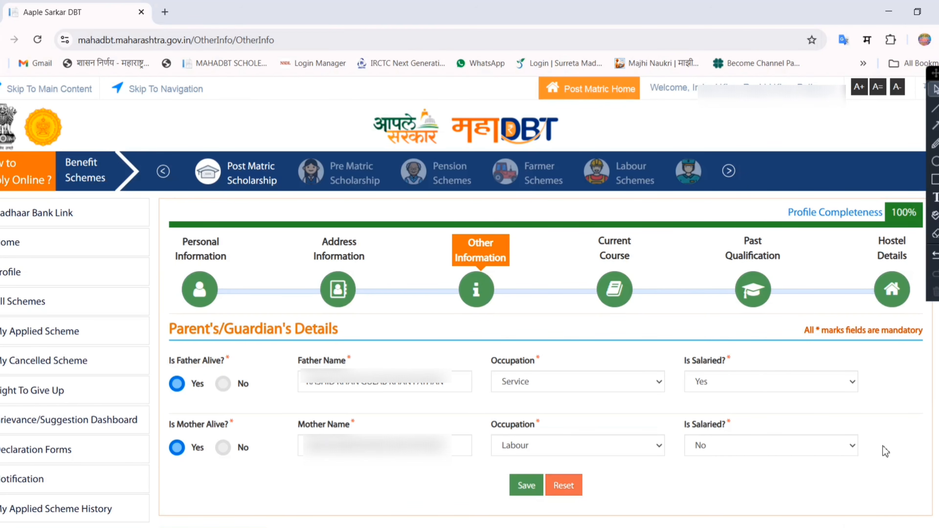
click(524, 486)
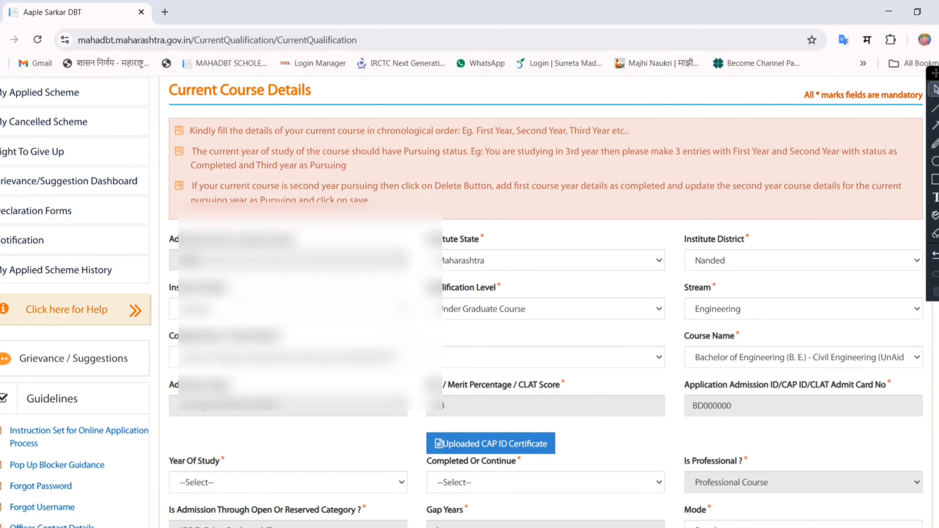
- Examine the Current Course Details form and the year of study and admission date in the course entry table
scroll(888, 237, down, 3)
scroll(546, 302, down, 3)
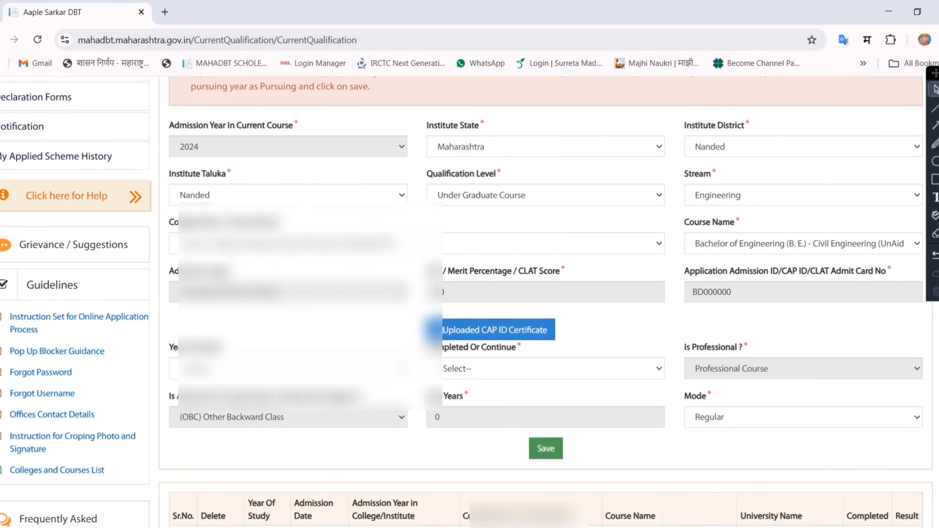
scroll(546, 303, down, 1)
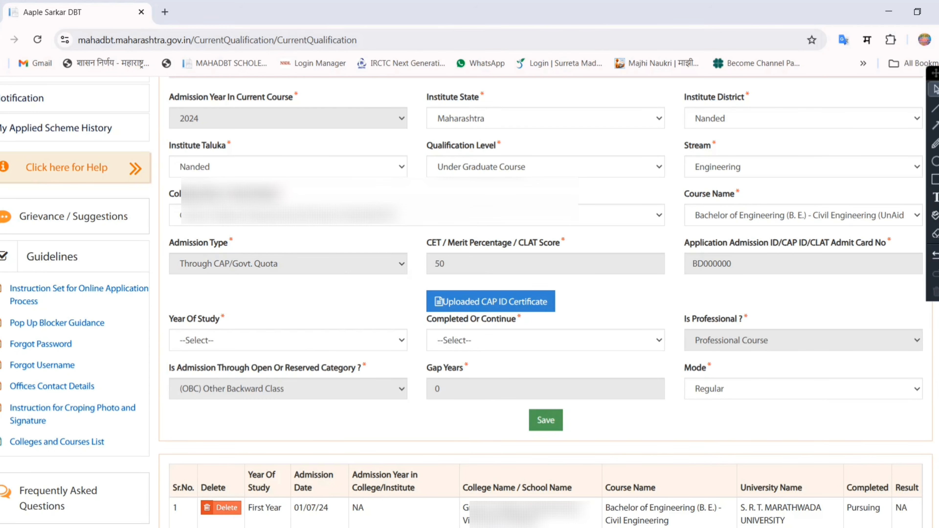
scroll(616, 402, down, 1)
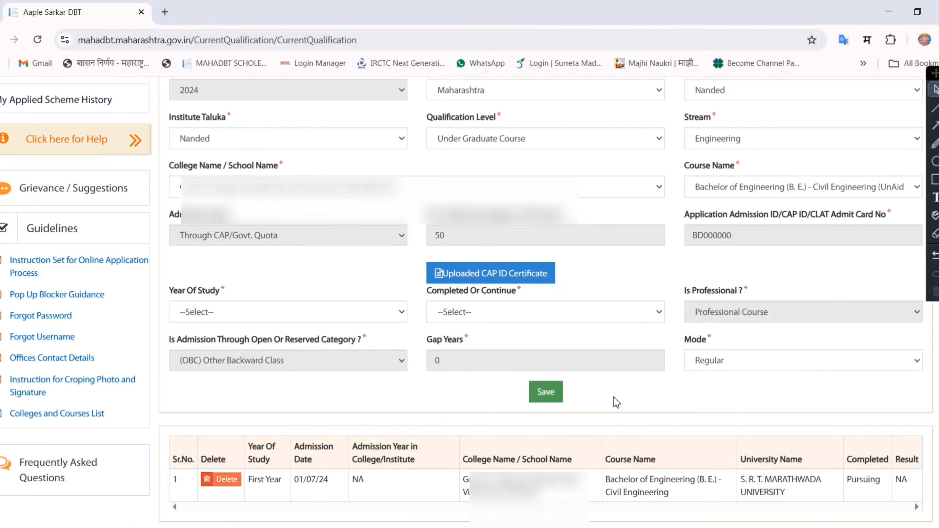
drag(174, 446, 812, 495)
click(812, 495)
drag(261, 479, 316, 480)
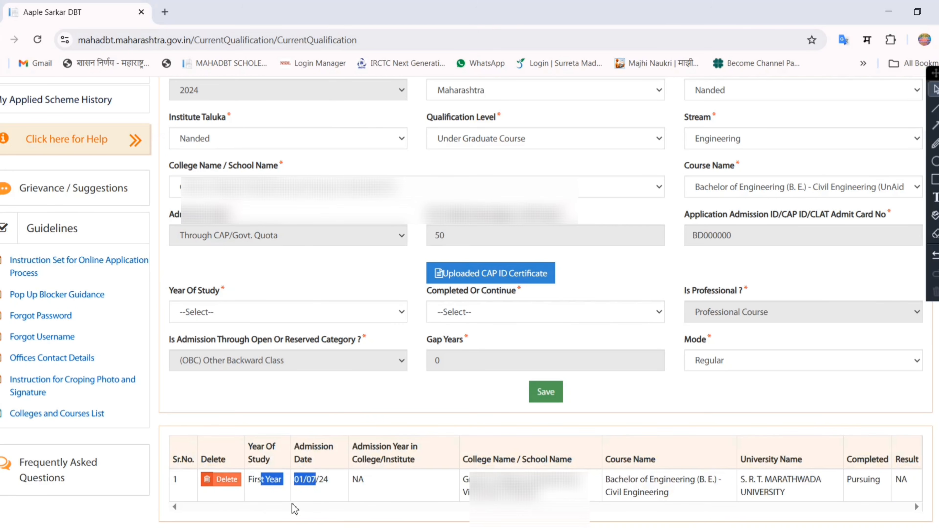
click(391, 492)
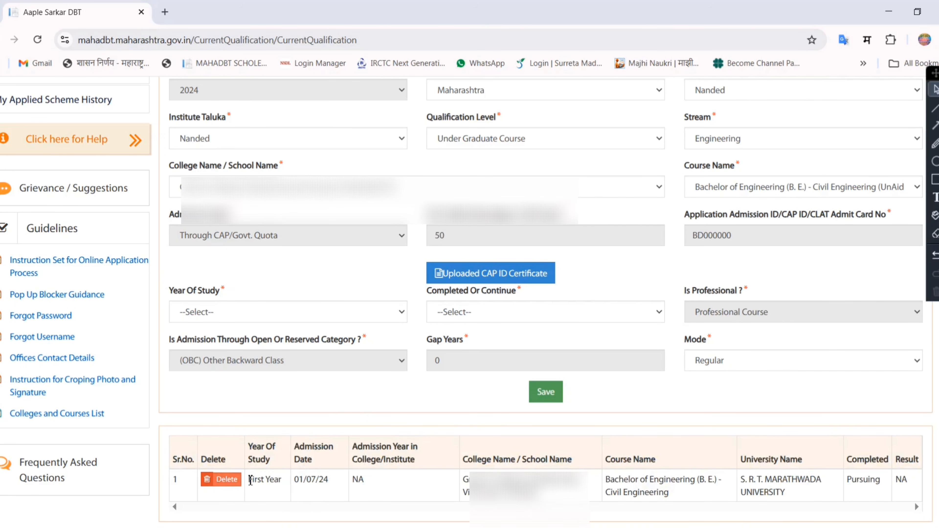
triple_click(251, 481)
click(420, 491)
- View the uploaded CAP ID certificate and return to the current course details
click(935, 179)
mouse_move(417, 256)
mouse_down()
mouse_move(545, 291)
mouse_move(579, 288)
mouse_up()
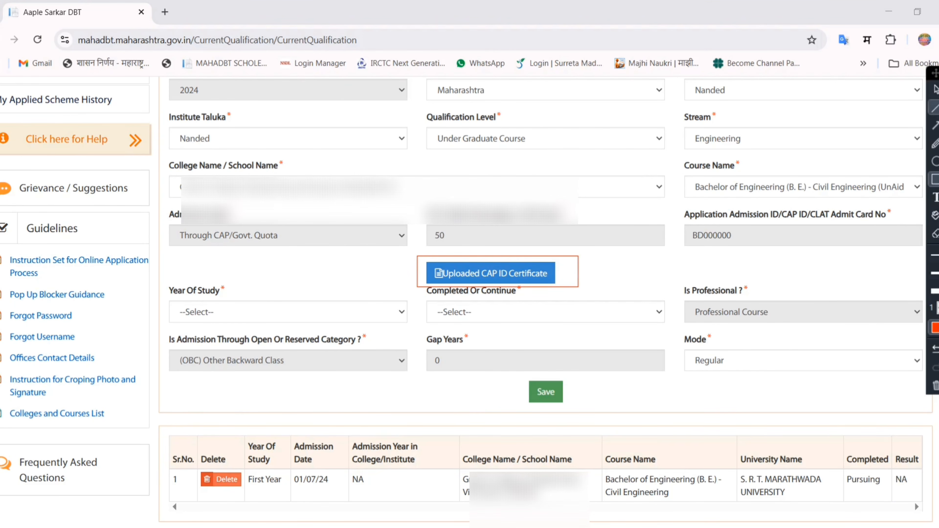
click(935, 386)
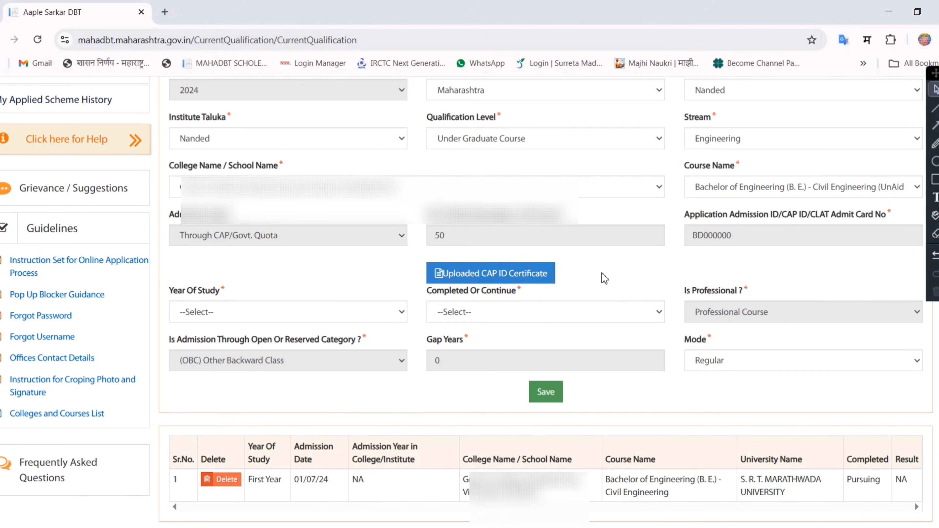
click(487, 276)
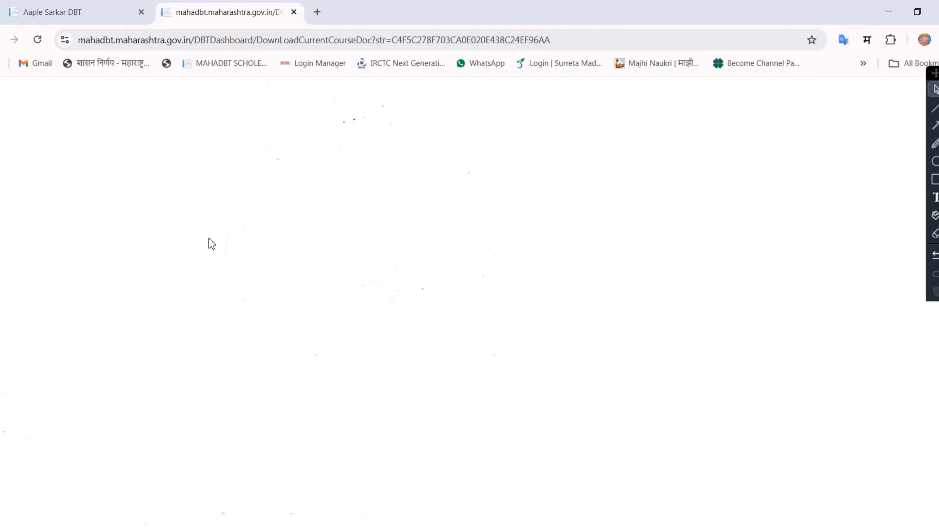
click(43, 5)
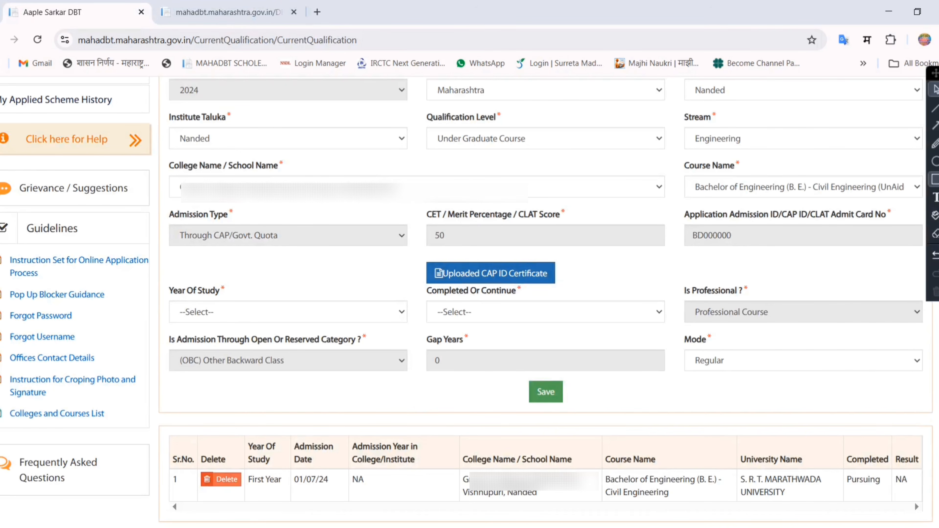
- Outline the whole current course form, down to below its save option, with a red rectangle annotation
click(935, 179)
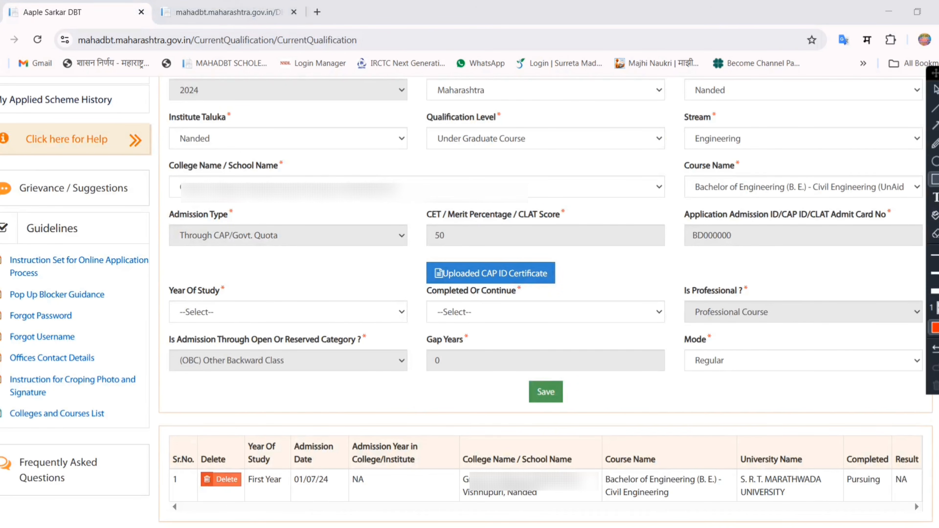
mouse_move(159, 85)
mouse_down()
mouse_move(596, 302)
mouse_move(853, 400)
mouse_move(937, 420)
mouse_up()
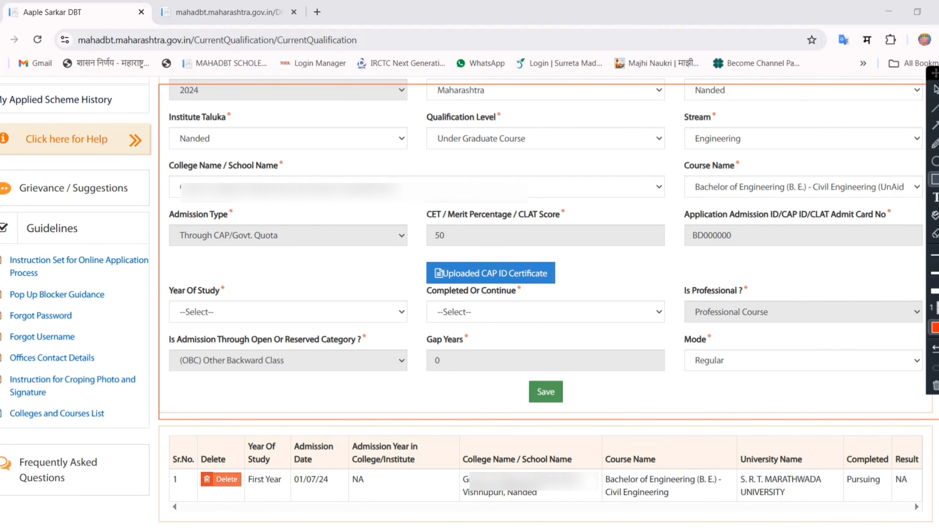
- Outline the Qualification Level, Stream, Course Name, Institute Taluka and CET score fields and the admission ID value with red rectangle annotations
drag(419, 111, 532, 126)
drag(681, 108, 732, 123)
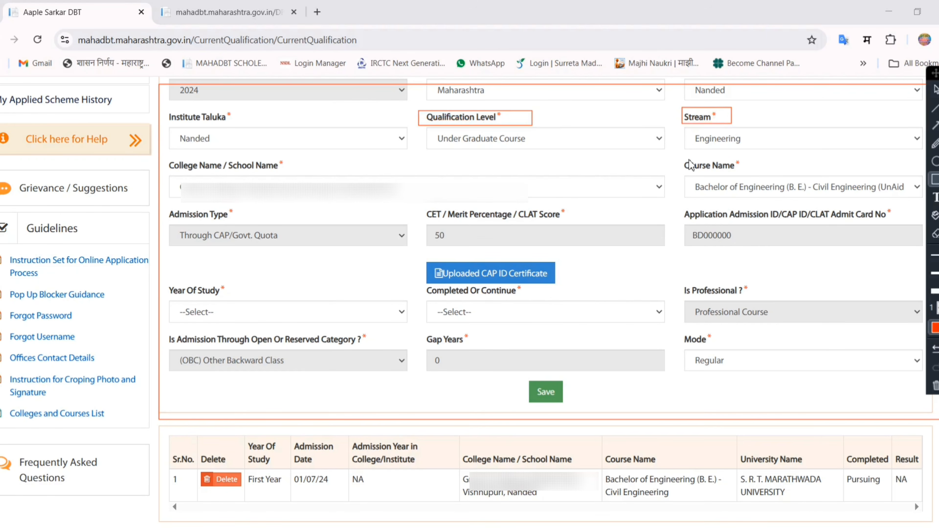
drag(682, 158, 743, 174)
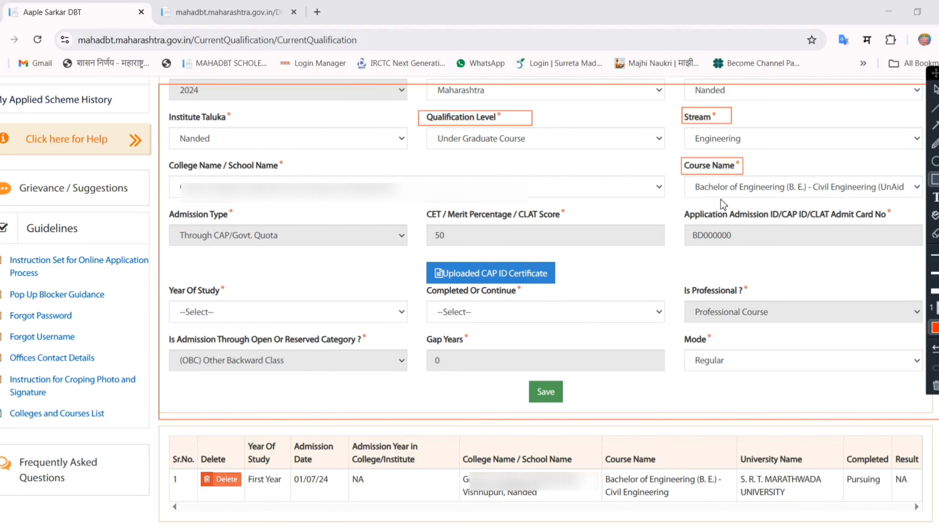
drag(165, 109, 239, 127)
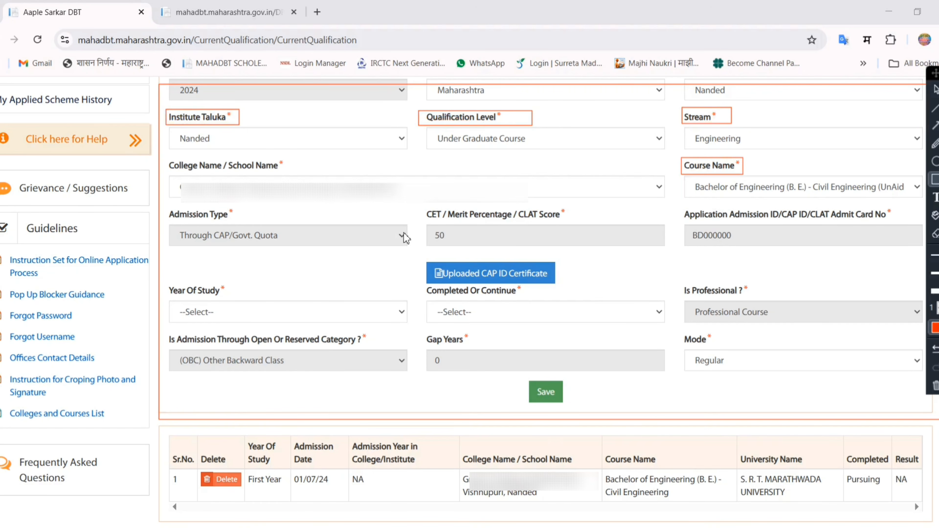
drag(424, 208, 621, 250)
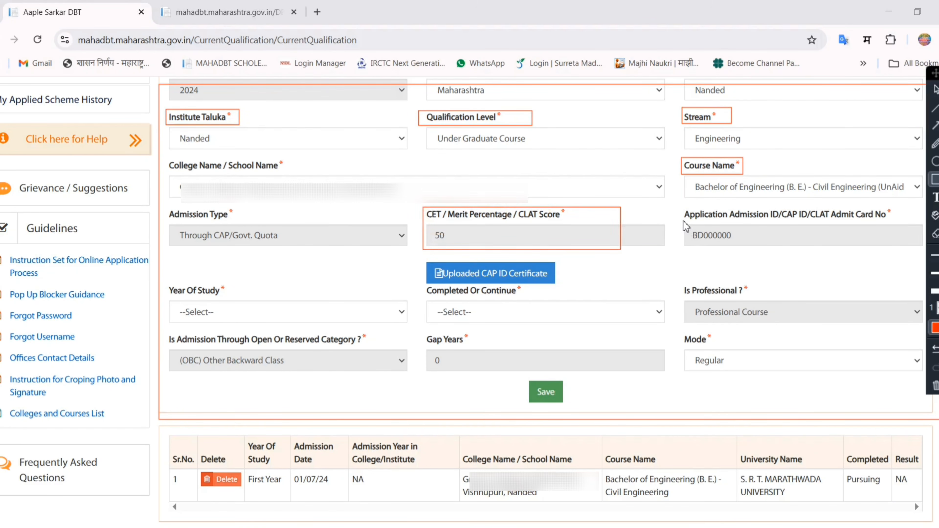
drag(680, 225, 743, 246)
- Mark the delete option of the First Year Civil Engineering entry with a rectangle and delete that course entry
mouse_move(195, 468)
mouse_down()
mouse_move(255, 503)
mouse_move(248, 493)
mouse_up()
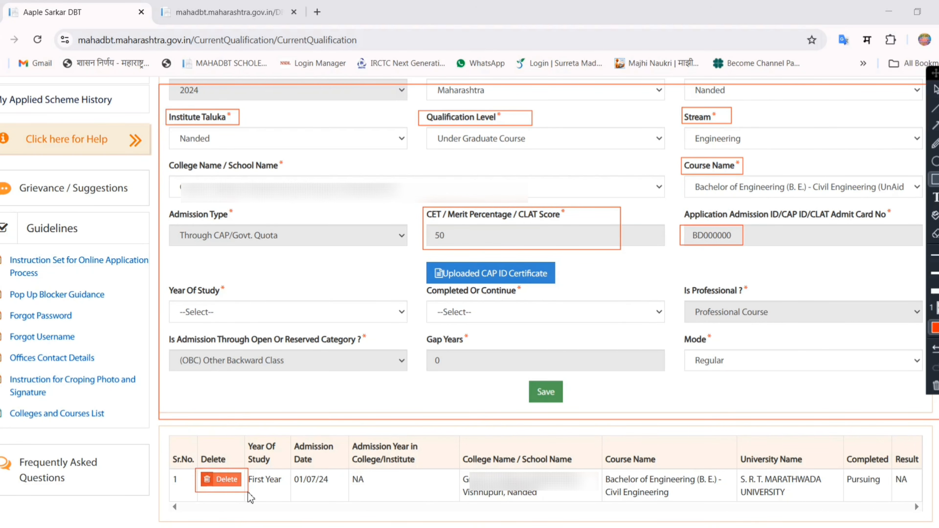
click(224, 481)
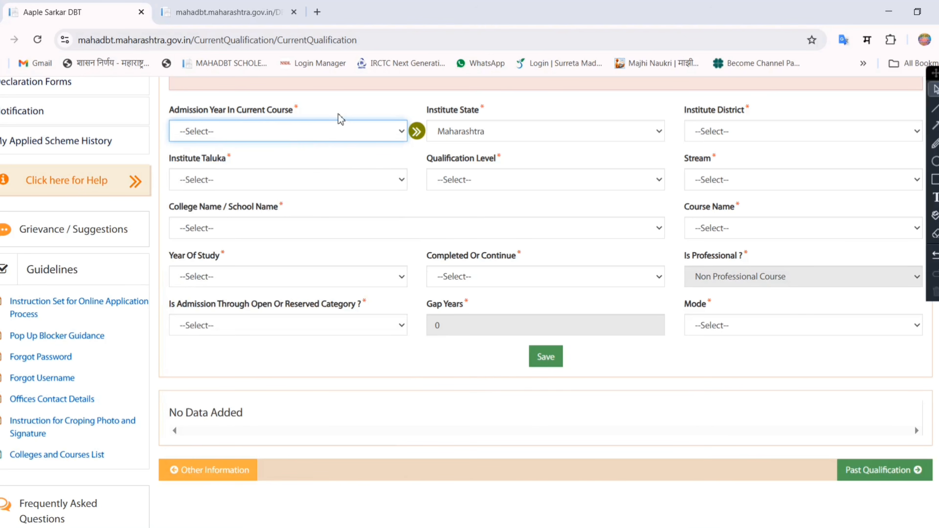
- Set the admission year in the current course to 2024
mouse_move(175, 111)
mouse_down()
mouse_move(306, 115)
mouse_move(167, 114)
mouse_up()
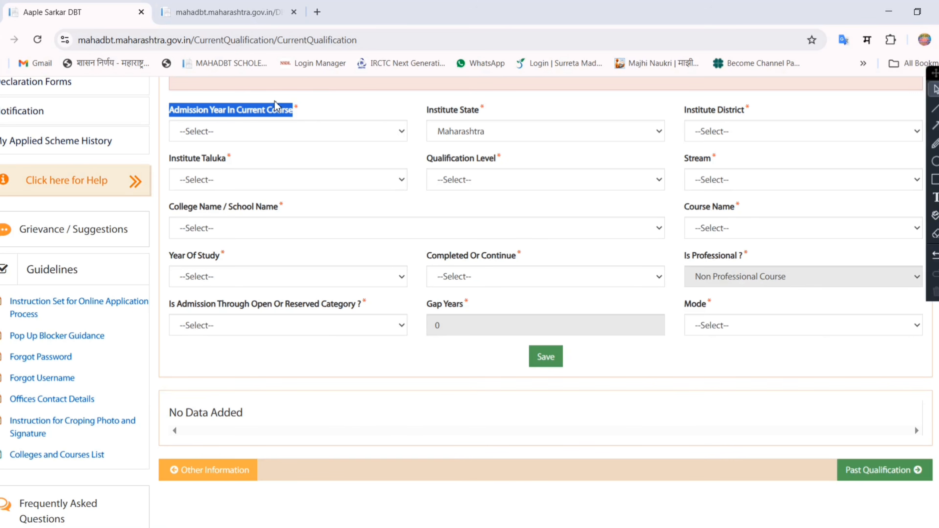
click(323, 110)
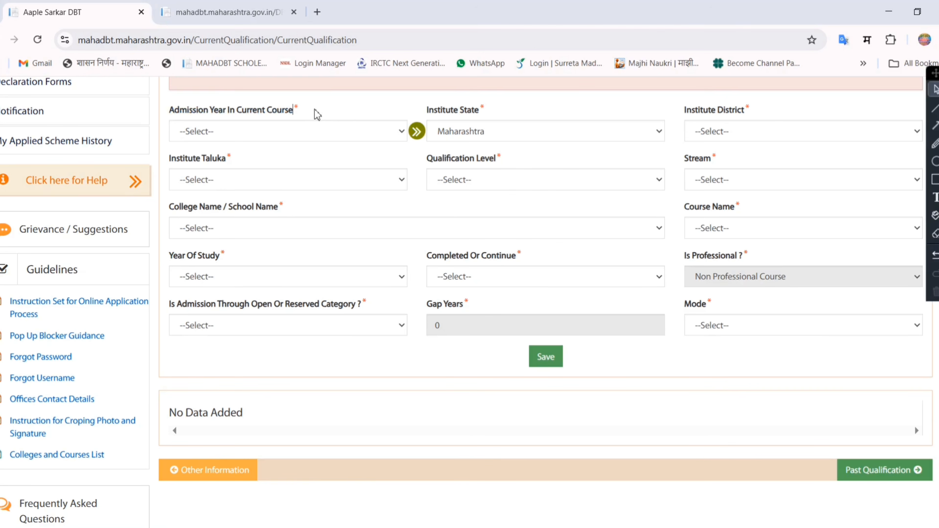
mouse_move(314, 112)
mouse_down()
mouse_move(171, 109)
mouse_move(300, 111)
mouse_up()
click(165, 114)
click(300, 131)
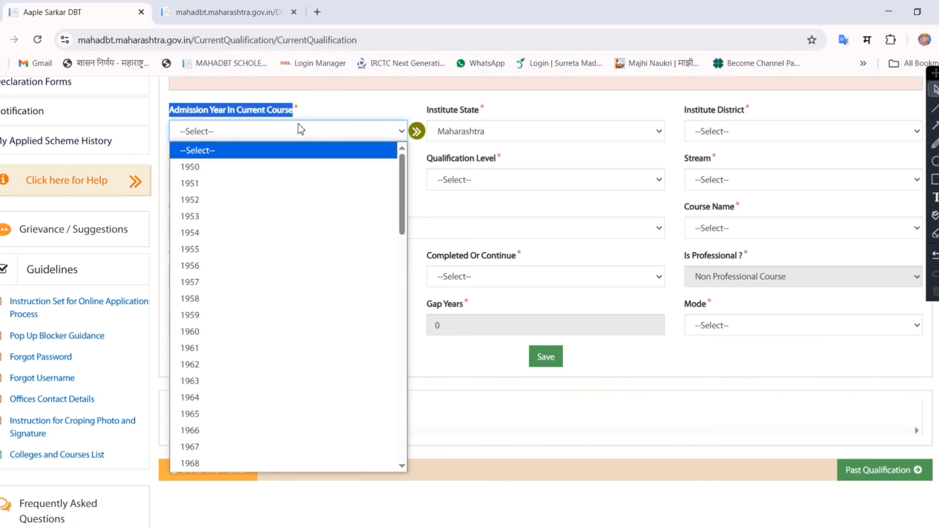
click(345, 118)
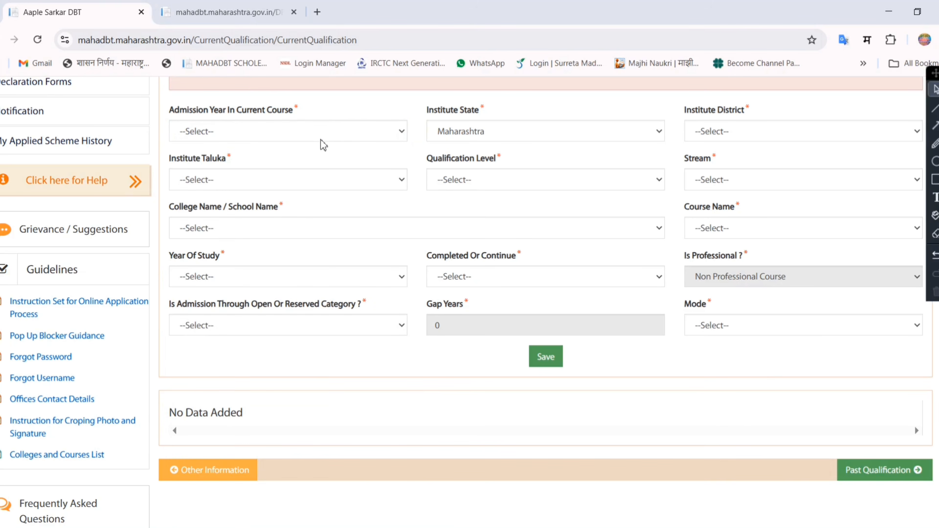
click(330, 131)
click(343, 115)
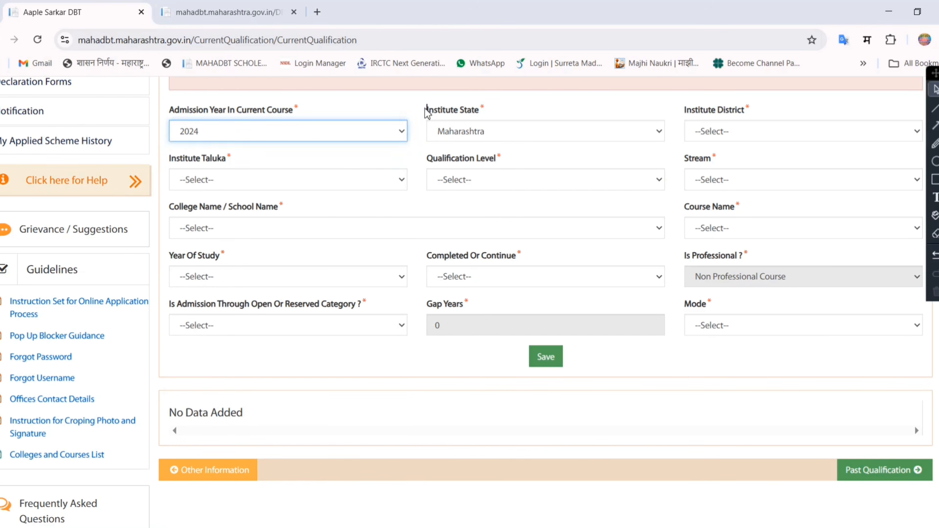
- Choose Nanded district and taluka, Under Graduate Course, Engineering stream, the college, and Bachelor of Technology (B. Tech.) - Electrical Engineering as the course
drag(428, 110, 483, 114)
click(562, 115)
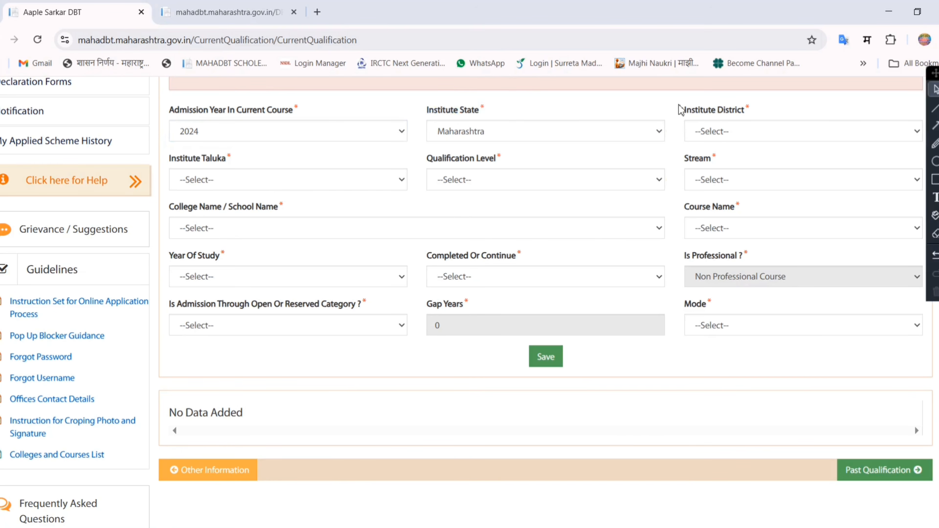
drag(684, 110, 740, 119)
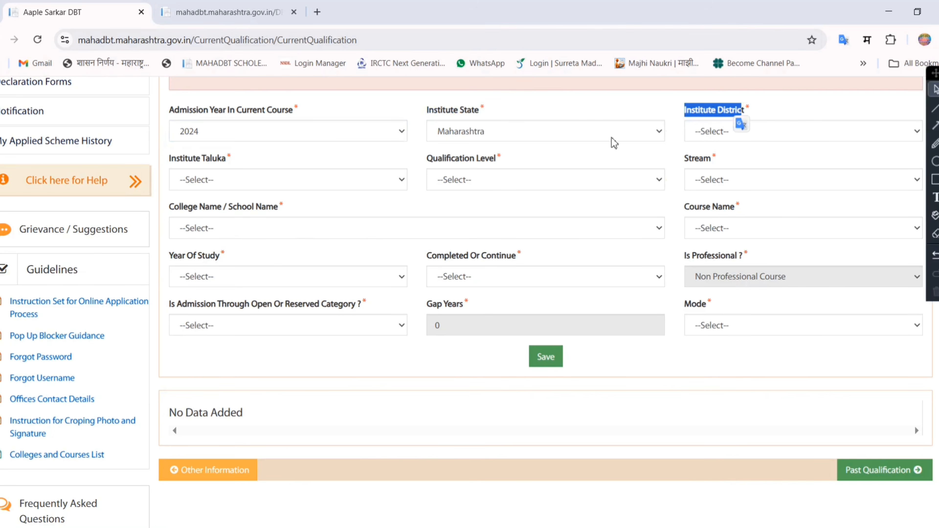
click(757, 132)
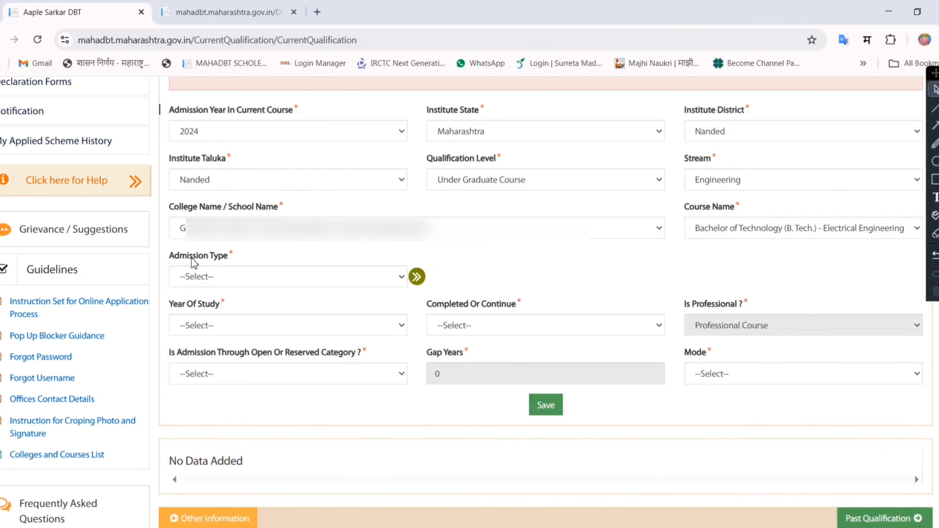
- Set the admission type of the current course to Through CAP/Govt. Quota
drag(170, 256, 246, 258)
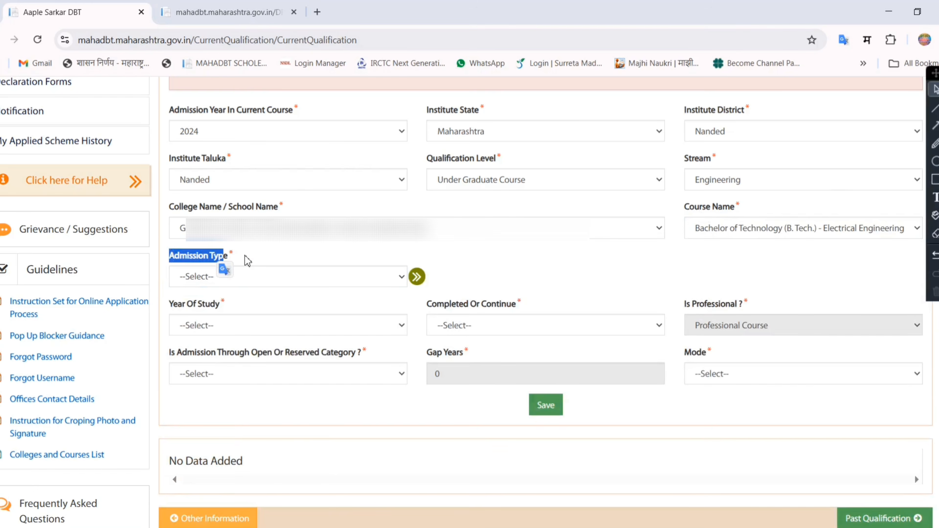
click(272, 276)
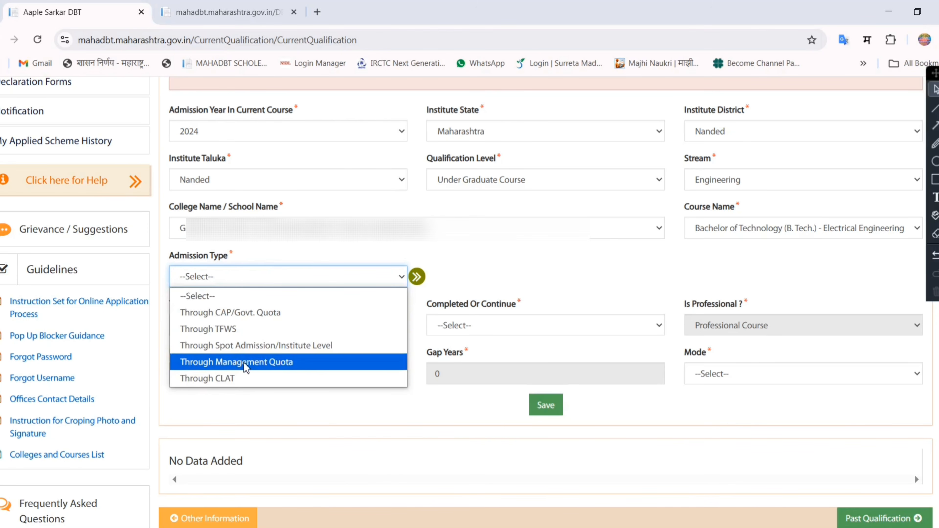
click(254, 317)
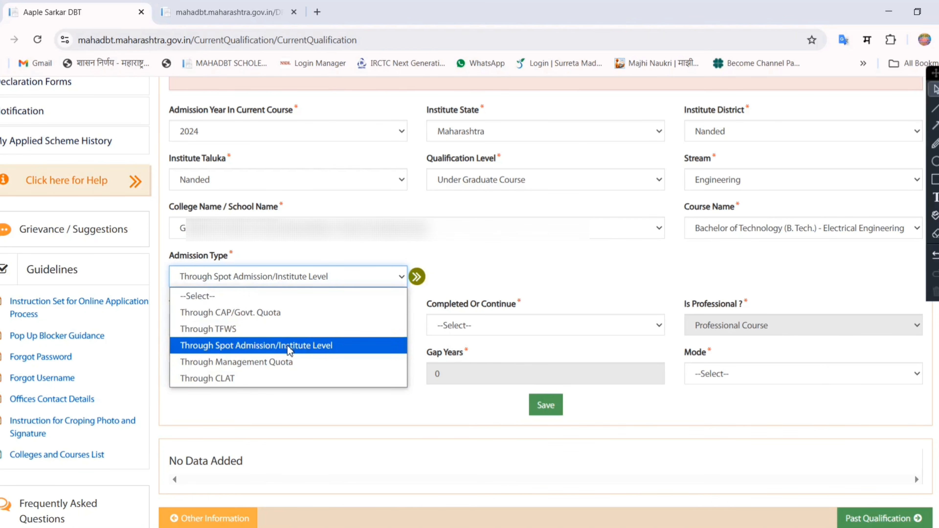
click(245, 313)
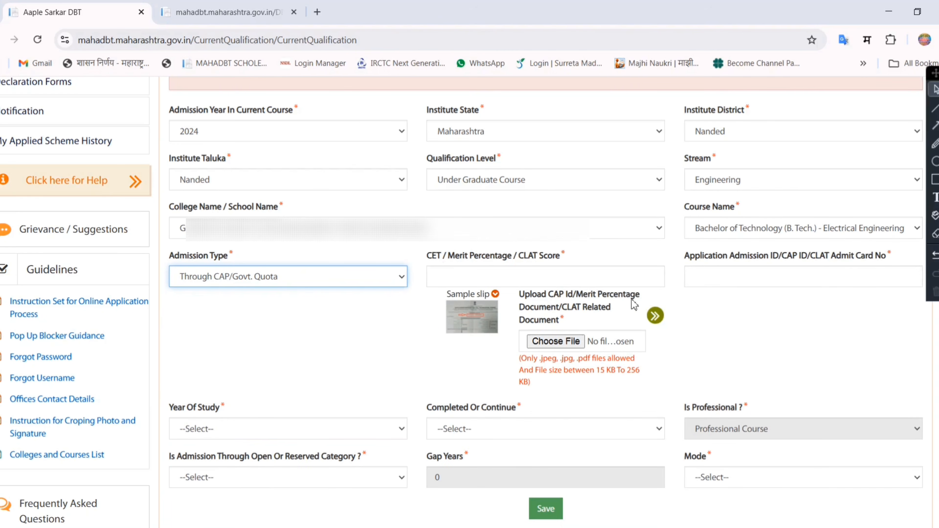
- Enter 50 as the CET / merit percentage score and fill in the application admission ID / CAP ID number
click(560, 280)
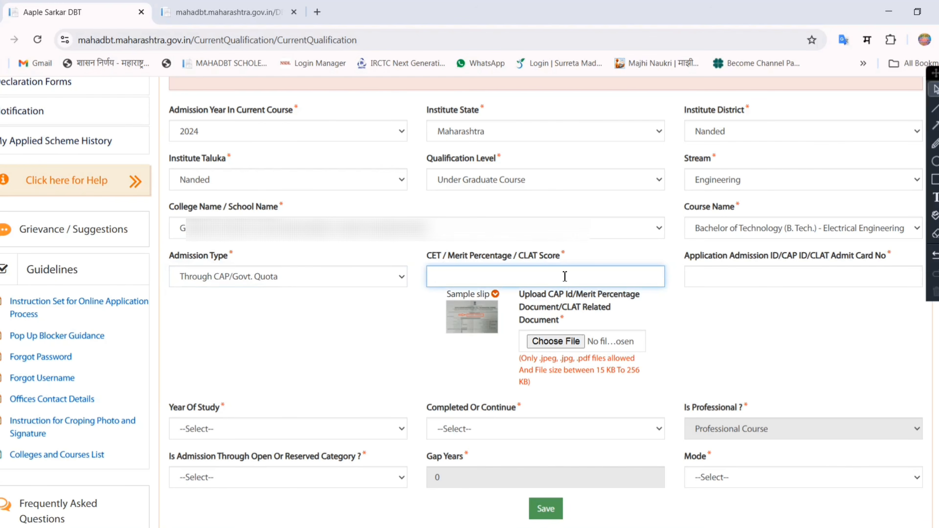
text(50)
click(718, 274)
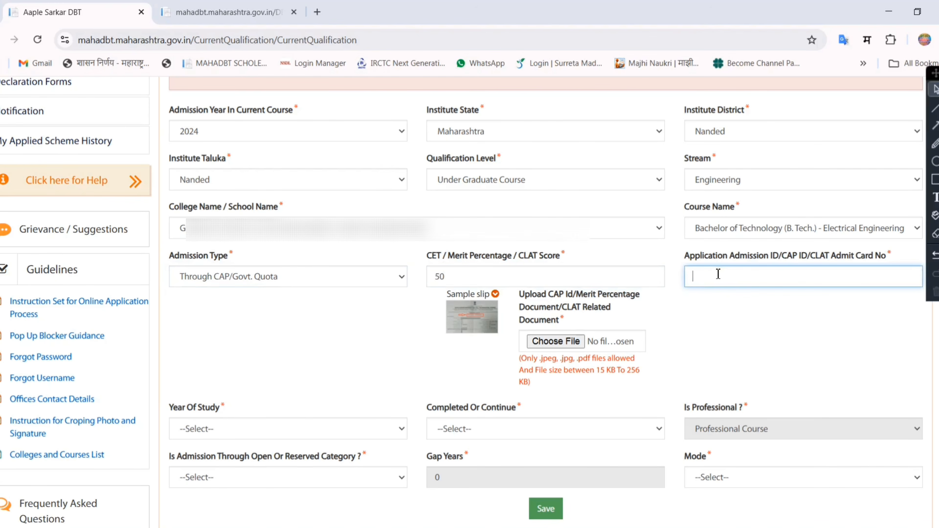
text(BD0000000000000)
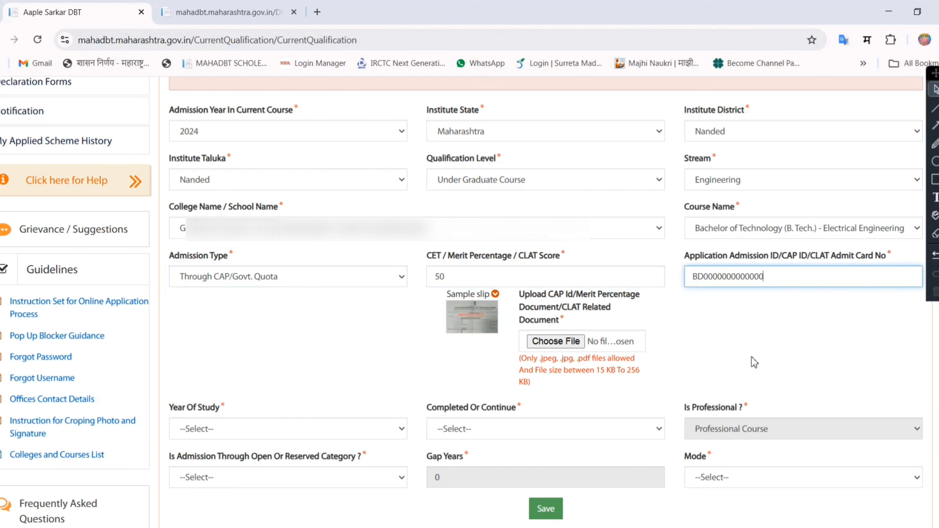
click(755, 363)
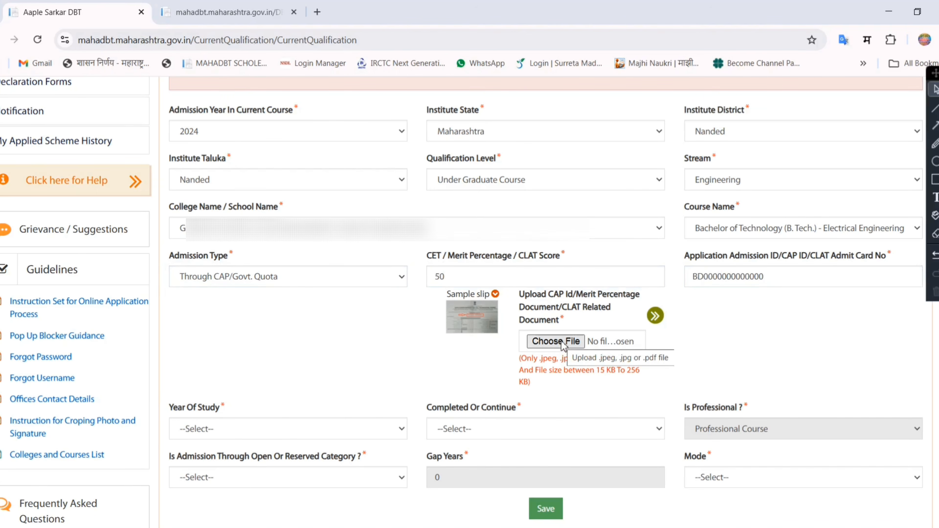
- Attach a JPG file as the CAP ID / merit percentage document
click(563, 345)
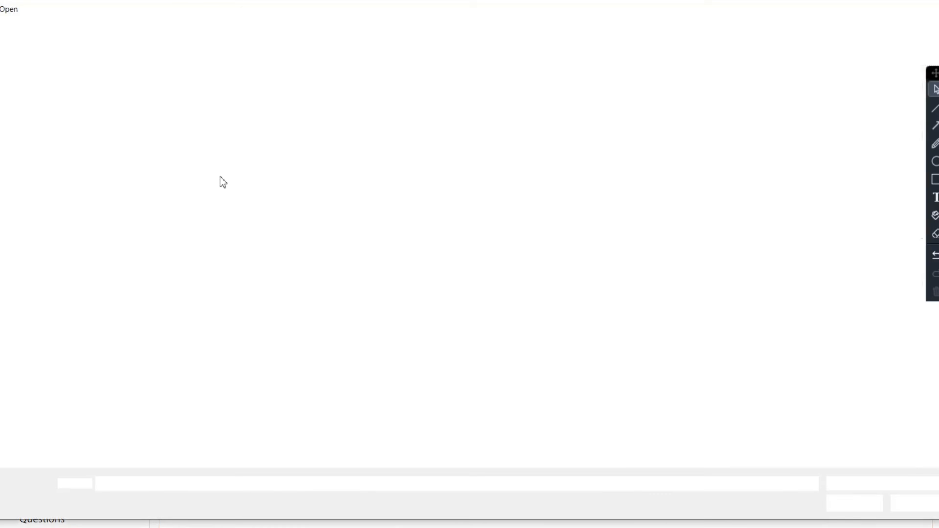
double_click(145, 114)
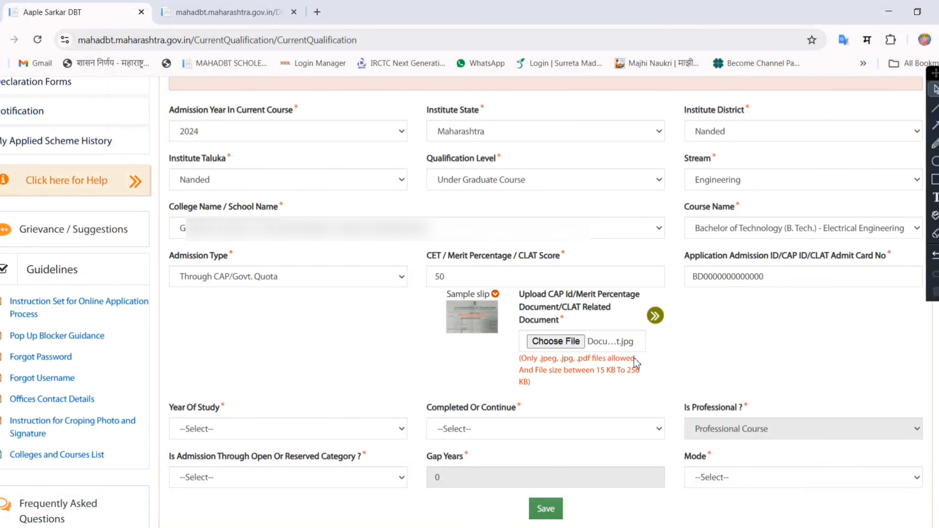
- Set the year of study for the current course to First Year
scroll(300, 382, down, 4)
drag(169, 248, 219, 255)
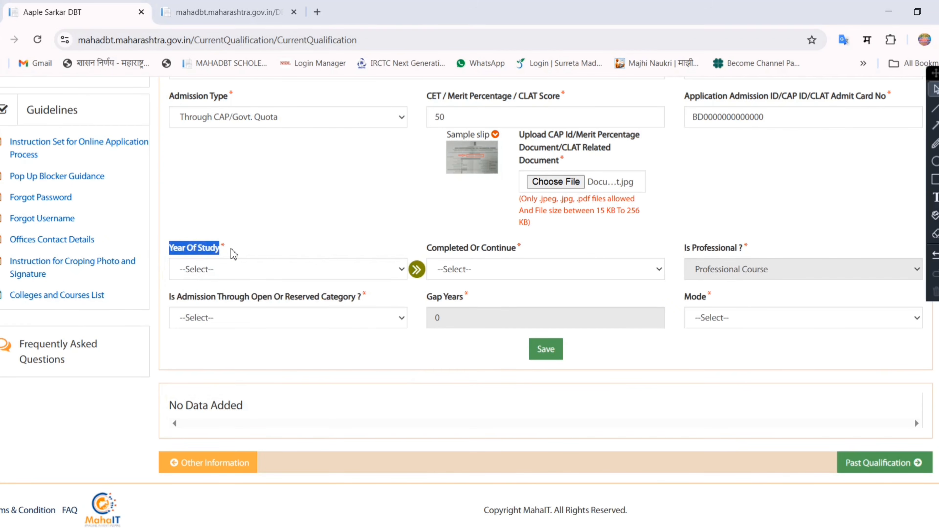
click(245, 266)
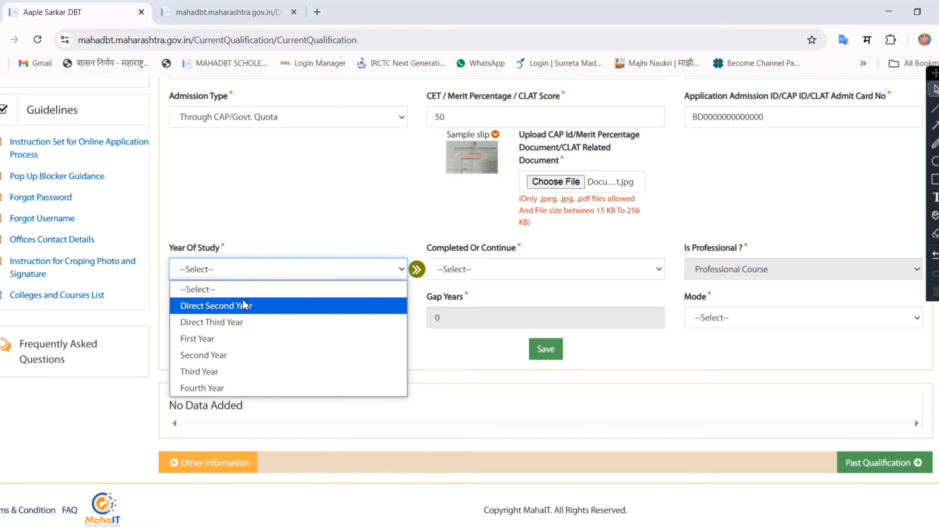
click(256, 248)
click(245, 273)
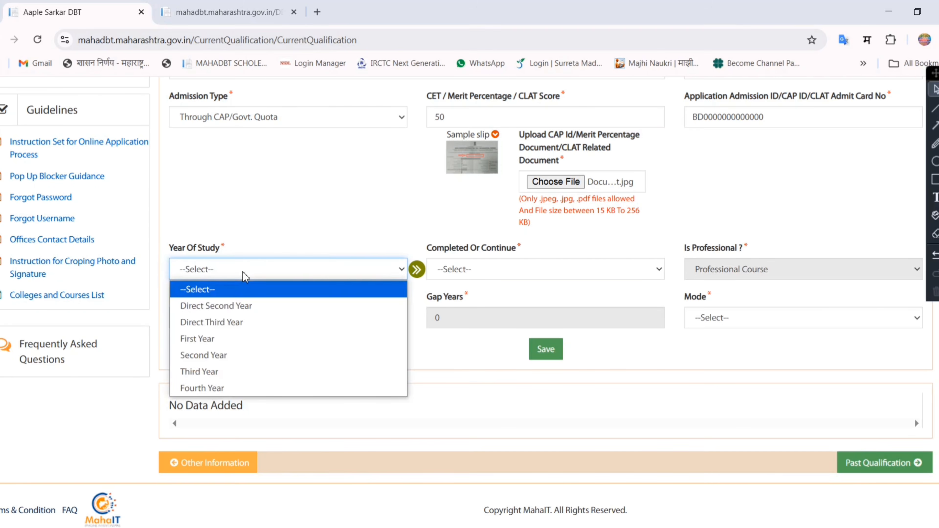
click(224, 344)
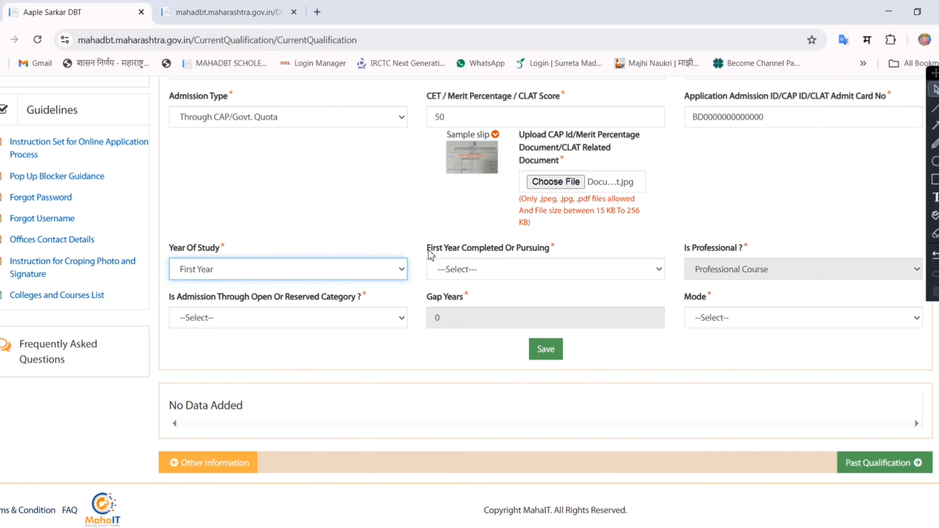
- Mark the first year as First Year Completed and set its college admission year to 2024
drag(429, 253, 467, 258)
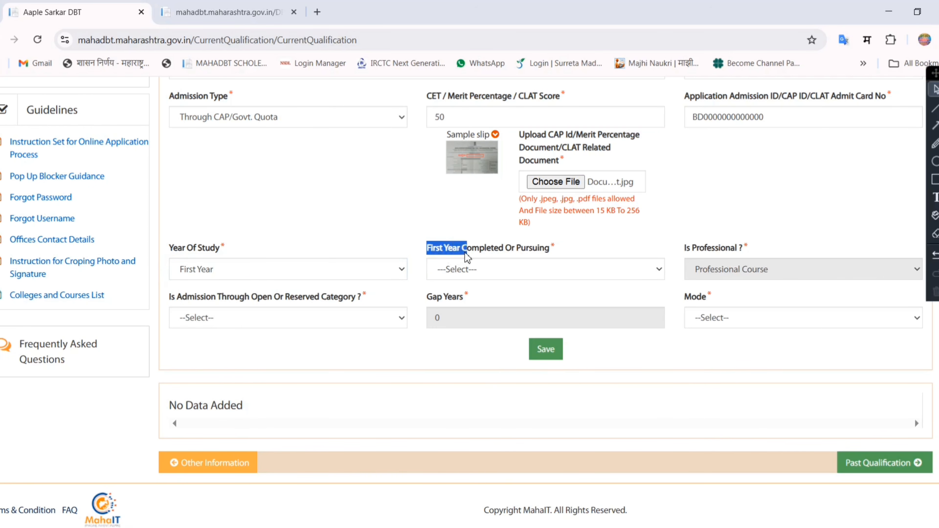
click(524, 271)
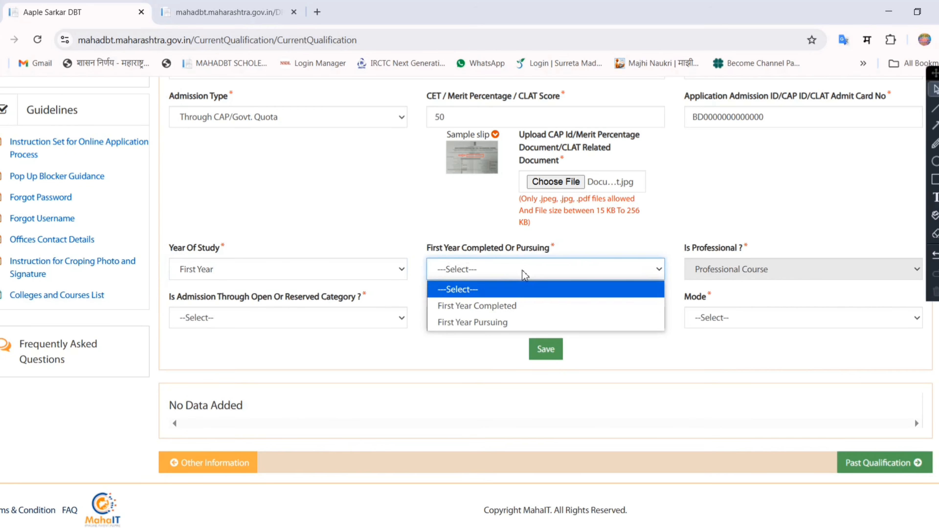
click(502, 311)
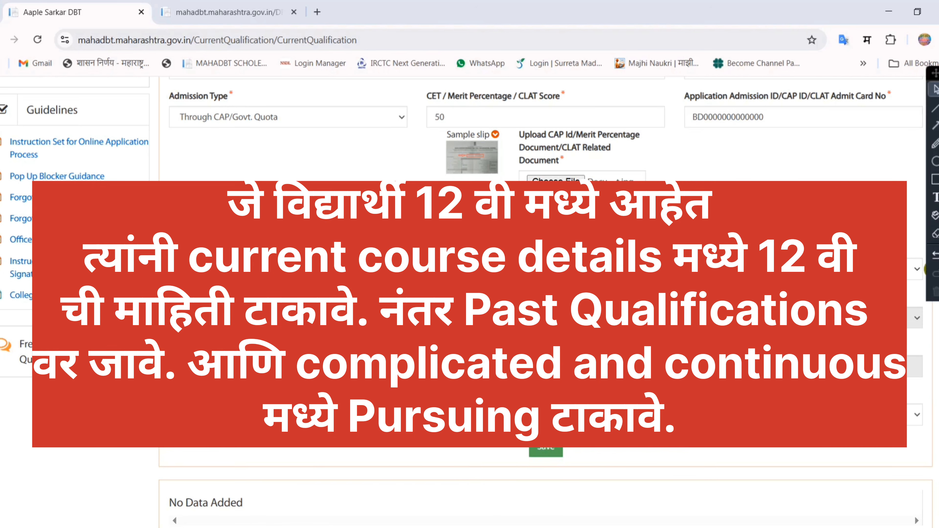
click(813, 270)
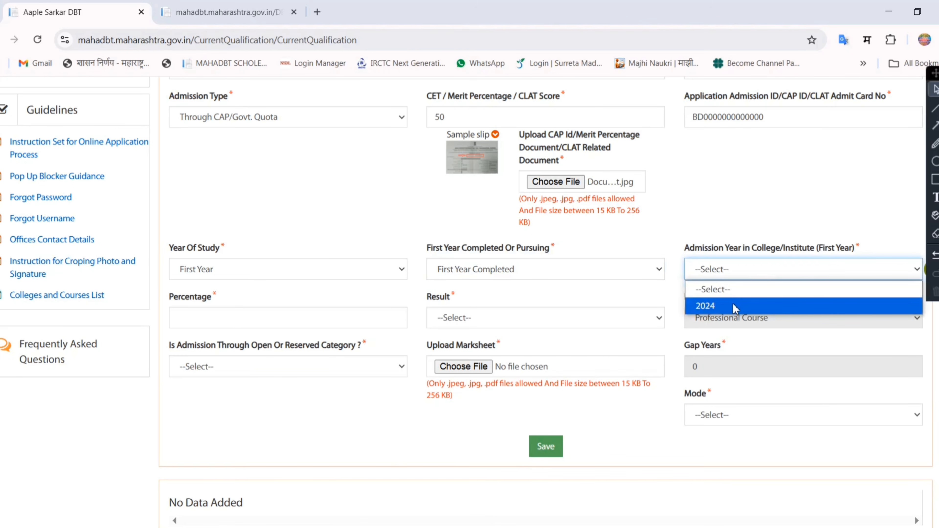
click(735, 307)
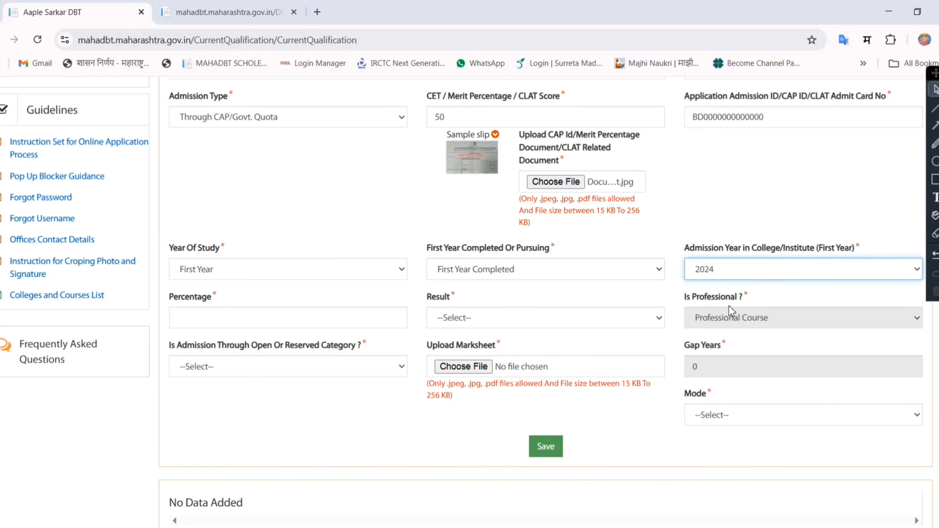
- Enter 50 as the first-year percentage and set the result to Passed
click(234, 313)
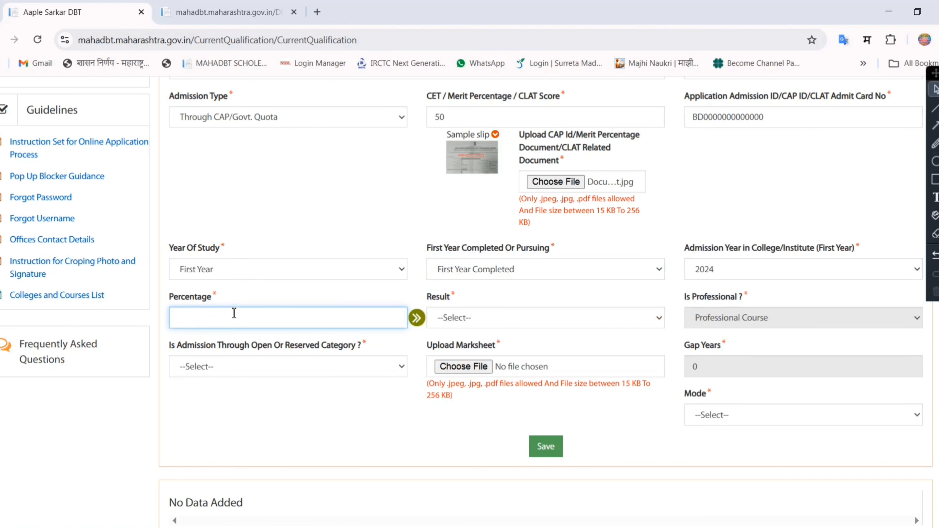
text(50)
click(477, 318)
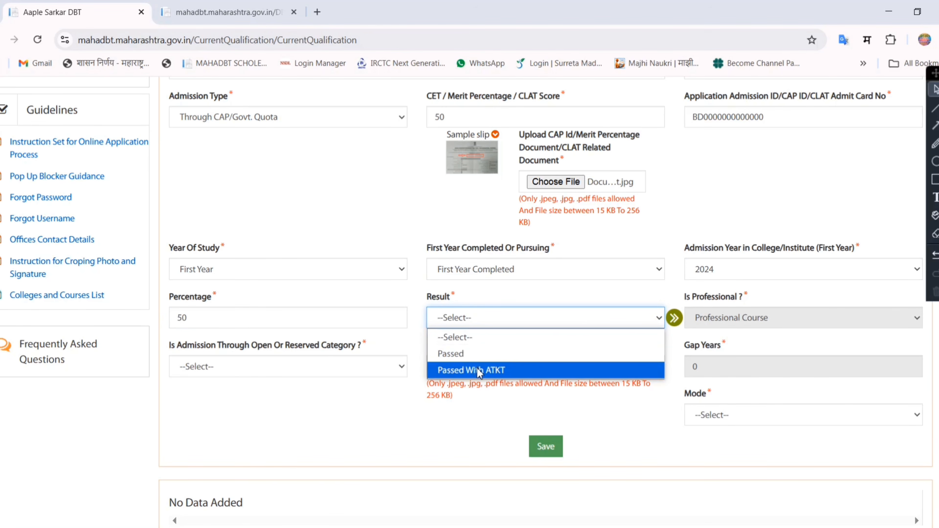
click(480, 357)
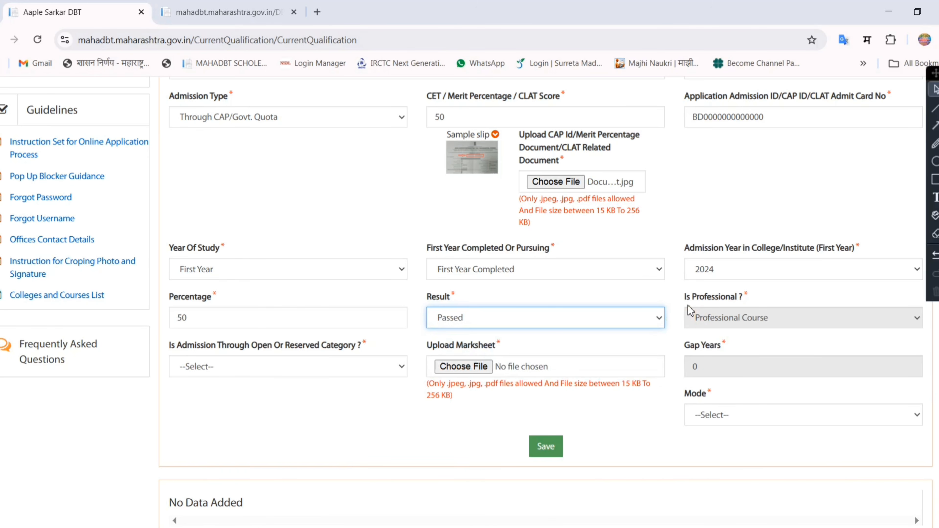
drag(686, 298, 748, 302)
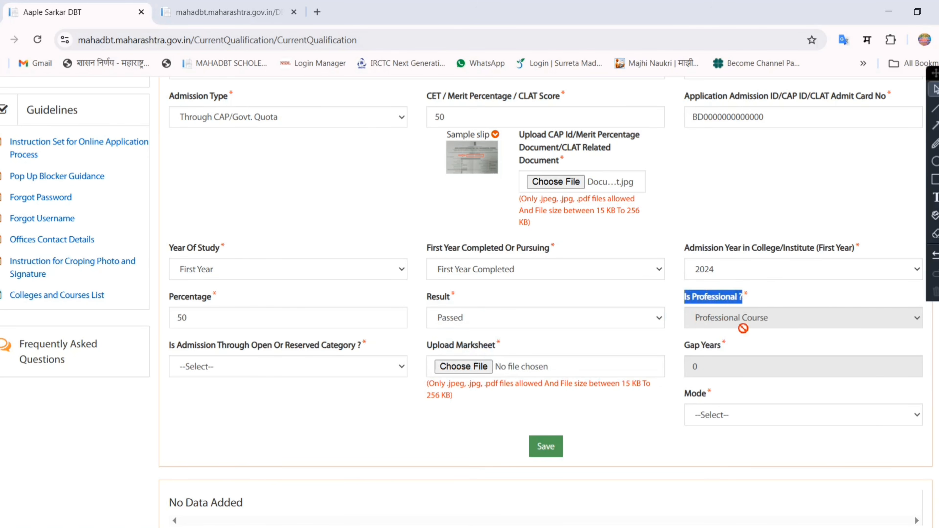
- Set the admission category to (OBC) Other Backward Class and attach Document.jpg as the first-year marksheet
click(210, 371)
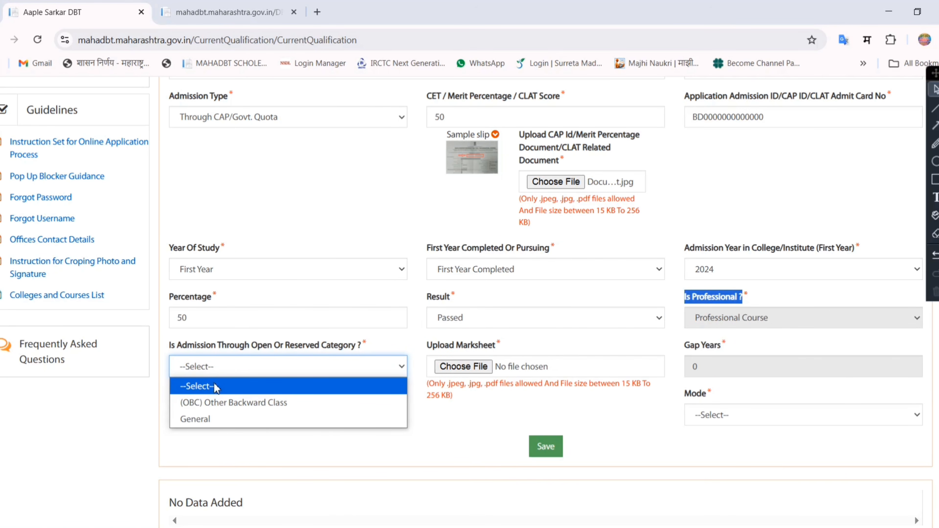
click(239, 405)
drag(426, 345, 501, 358)
click(464, 366)
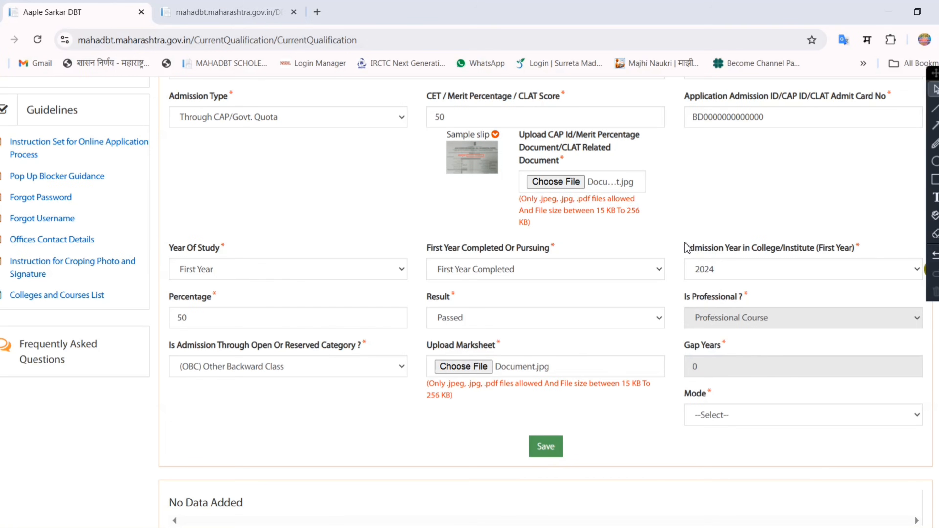
- Set the course mode to Regular and save the first-year entry
drag(685, 247, 756, 247)
click(708, 374)
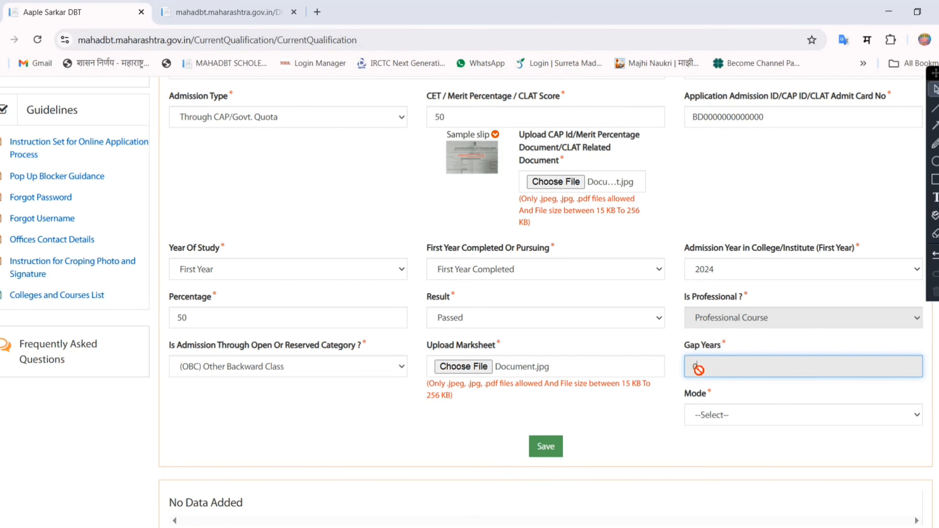
click(704, 416)
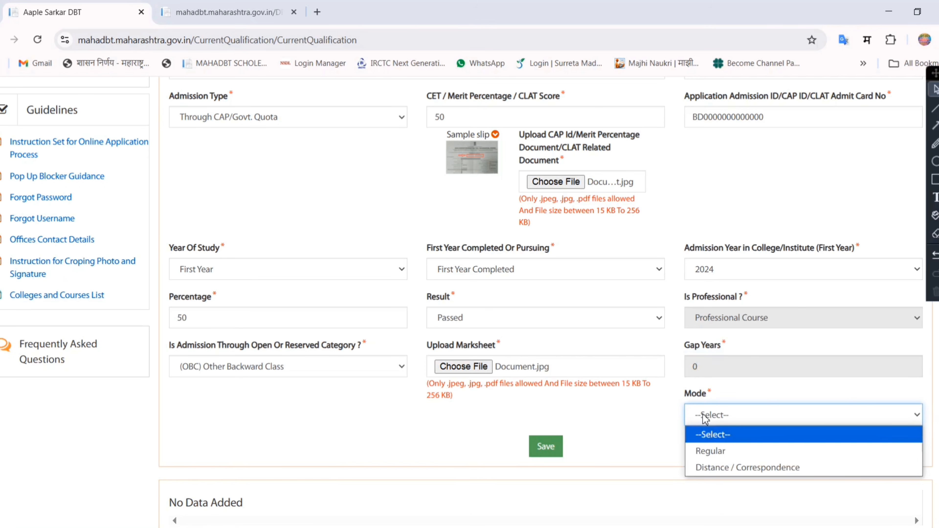
click(703, 451)
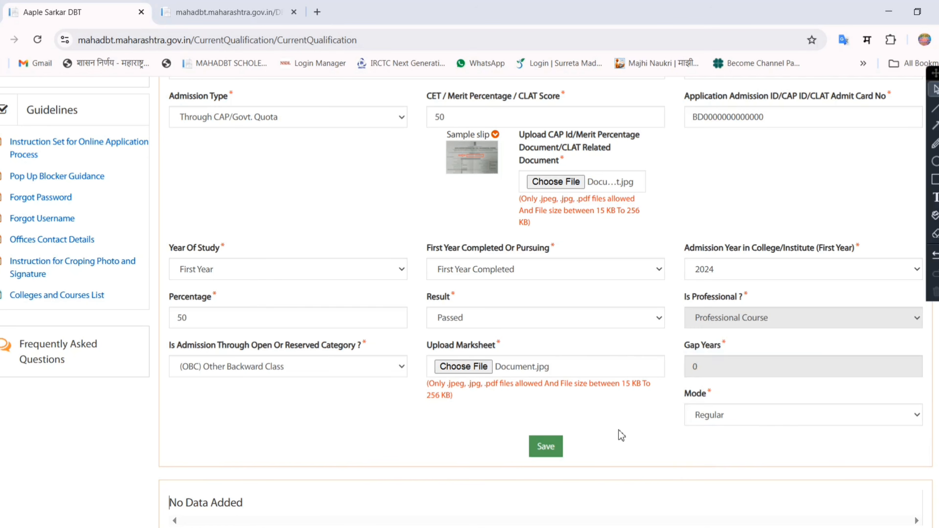
click(546, 452)
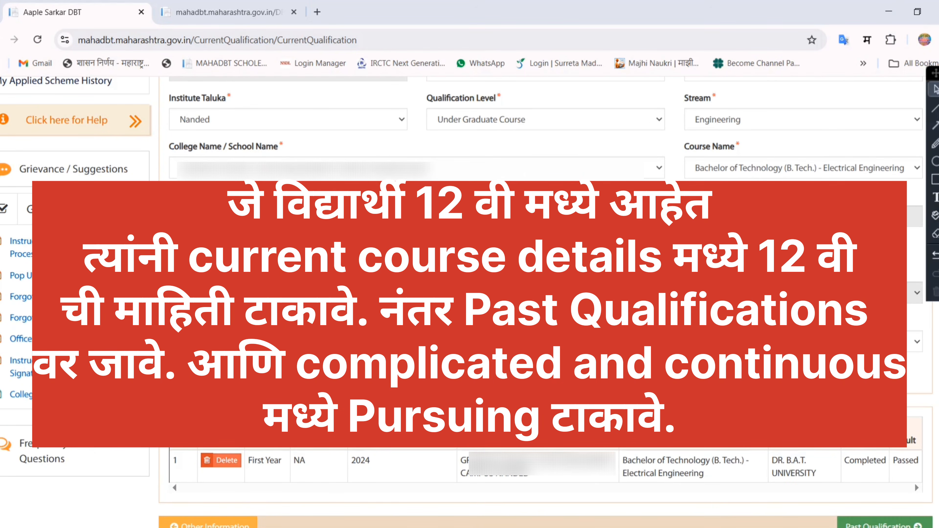
- Set the year of study to Second Year for a new current course entry
scroll(886, 467, down, 2)
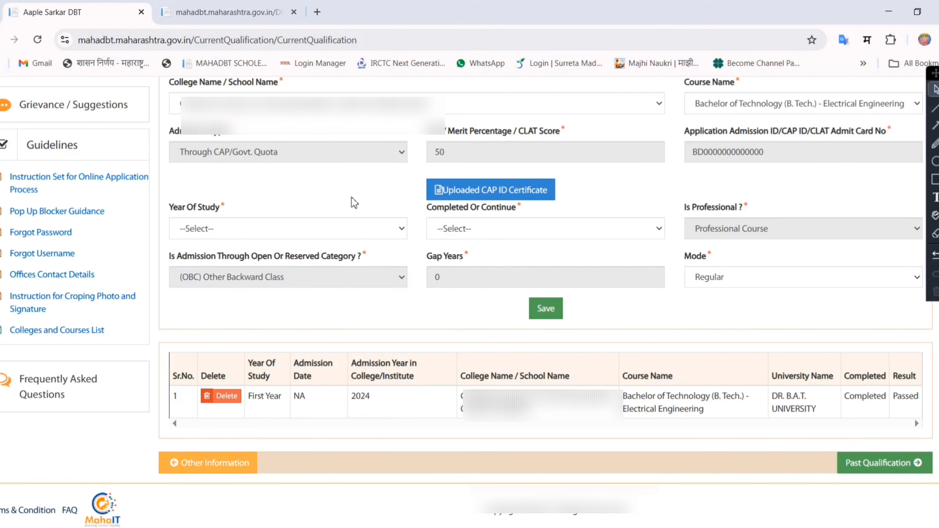
drag(172, 211, 233, 213)
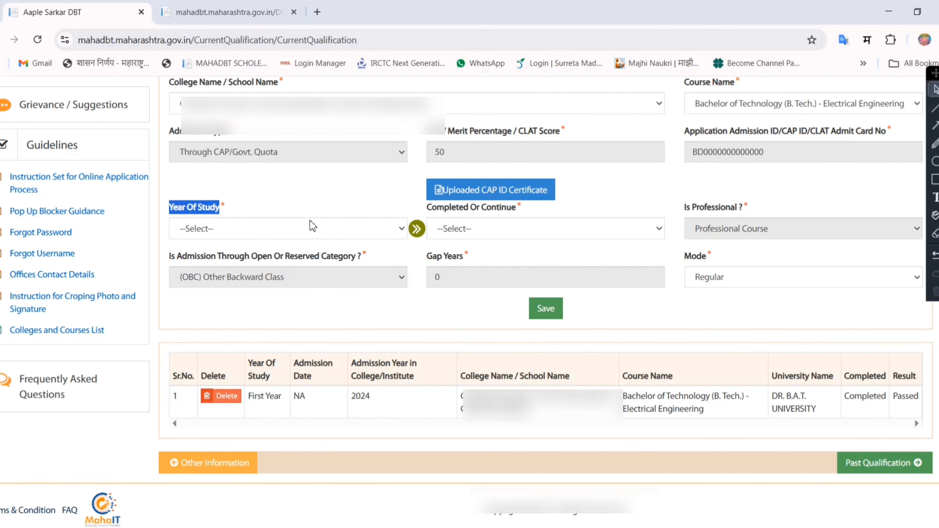
click(288, 233)
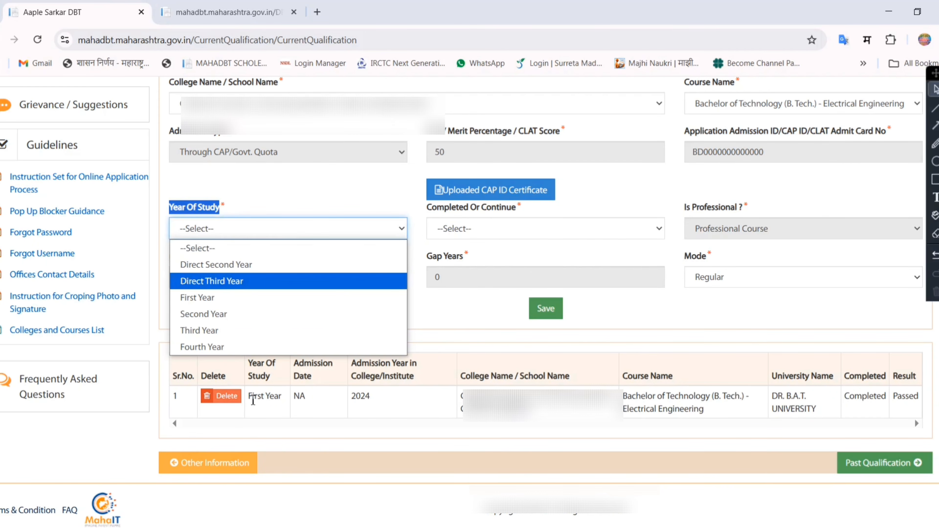
drag(252, 397, 315, 399)
click(226, 233)
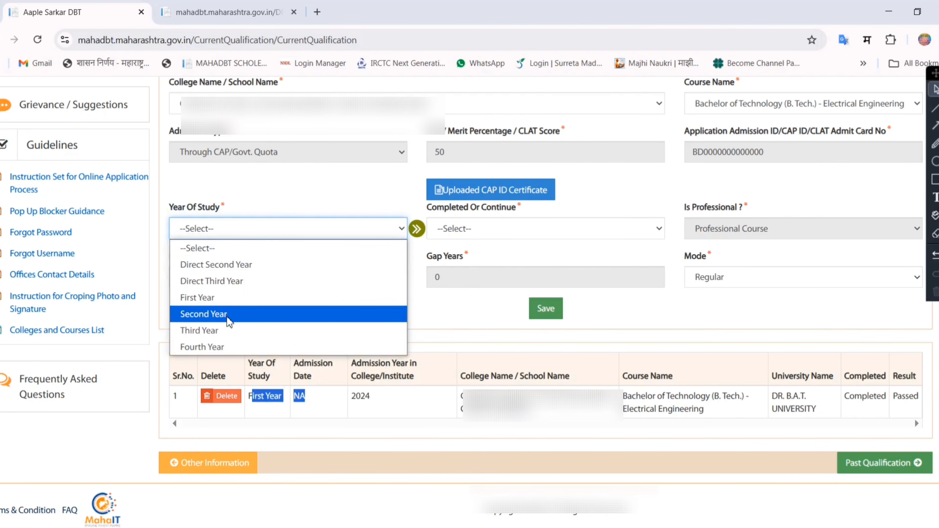
click(204, 314)
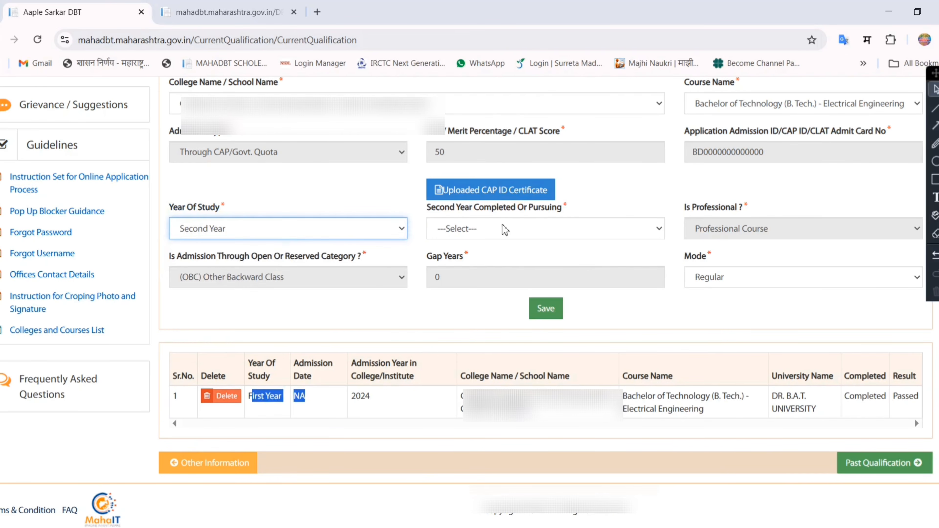
- Mark the second year as Second Year Pursuing, with admission date 10/03/2025 and 0 as the fees paid
click(497, 232)
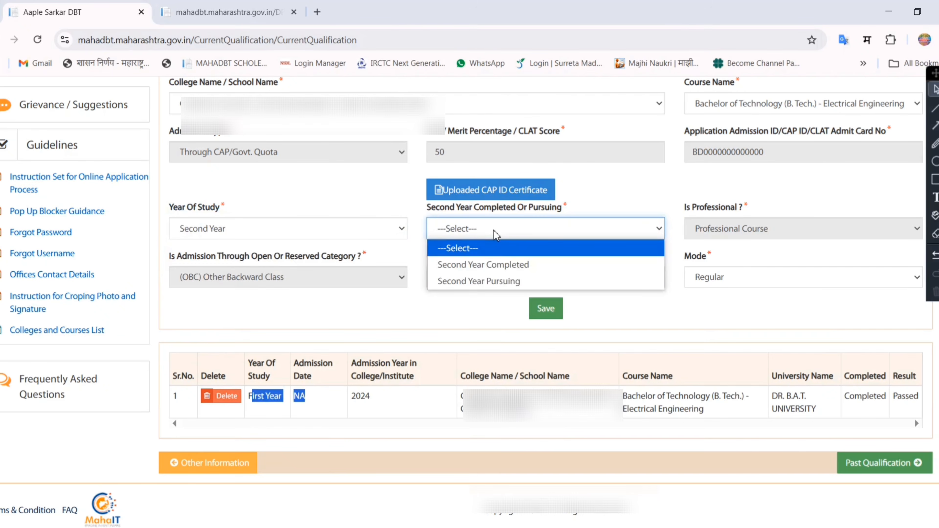
click(518, 282)
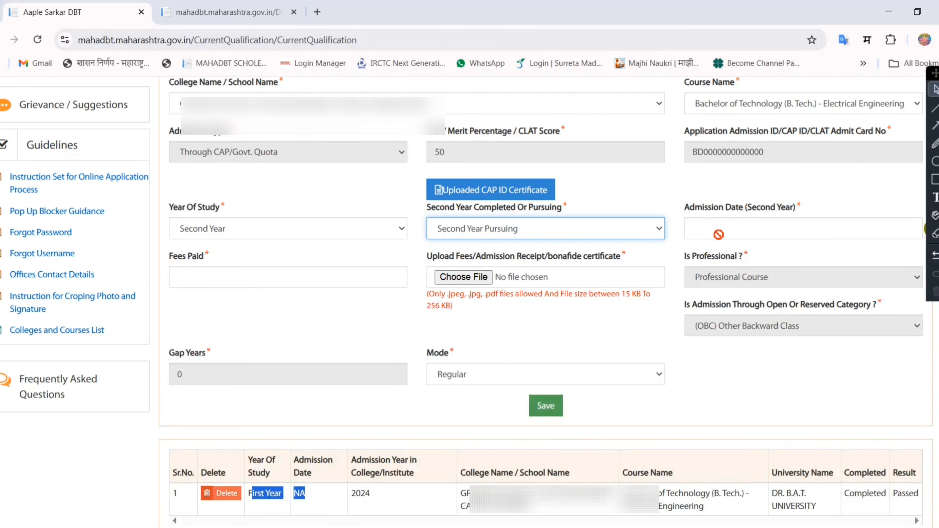
click(757, 234)
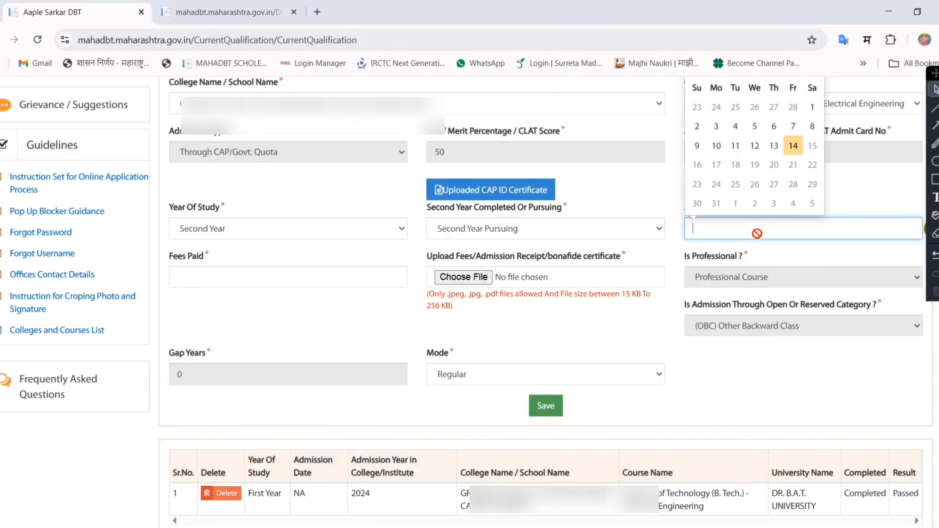
click(725, 148)
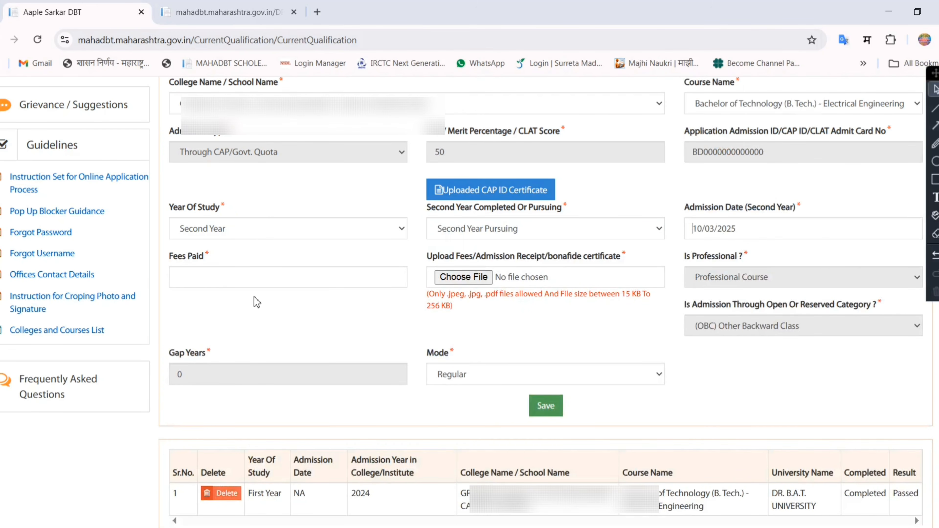
click(258, 276)
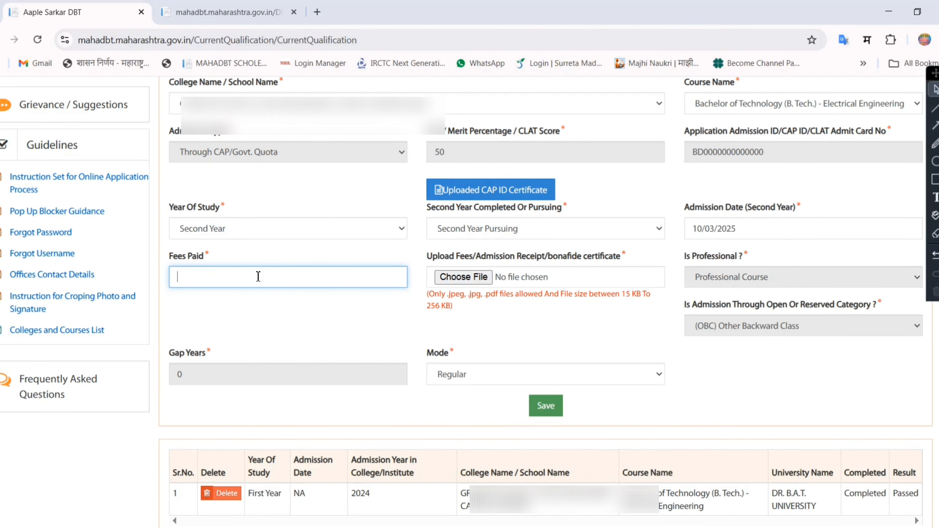
text(0)
- Attach Document.jpg as the fees/admission receipt or bonafide certificate and save the second-year entry
drag(480, 257, 633, 261)
click(575, 261)
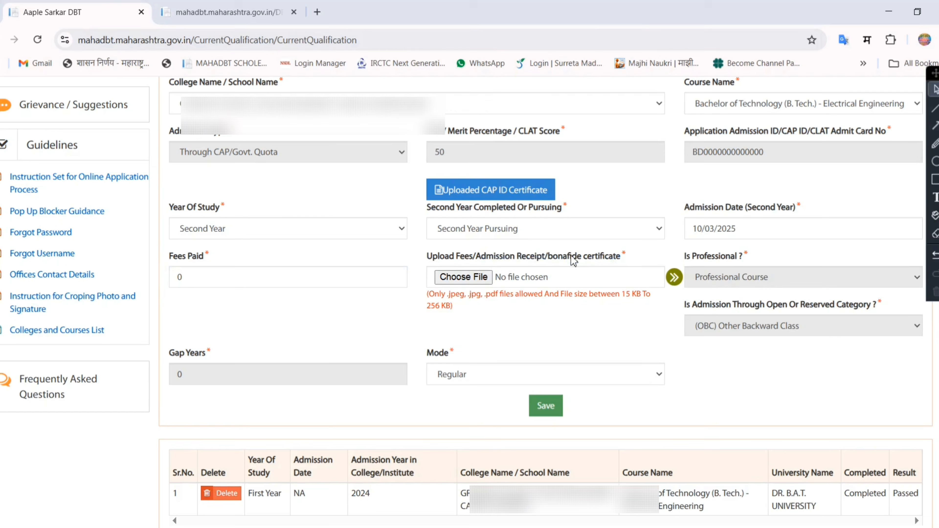
click(465, 279)
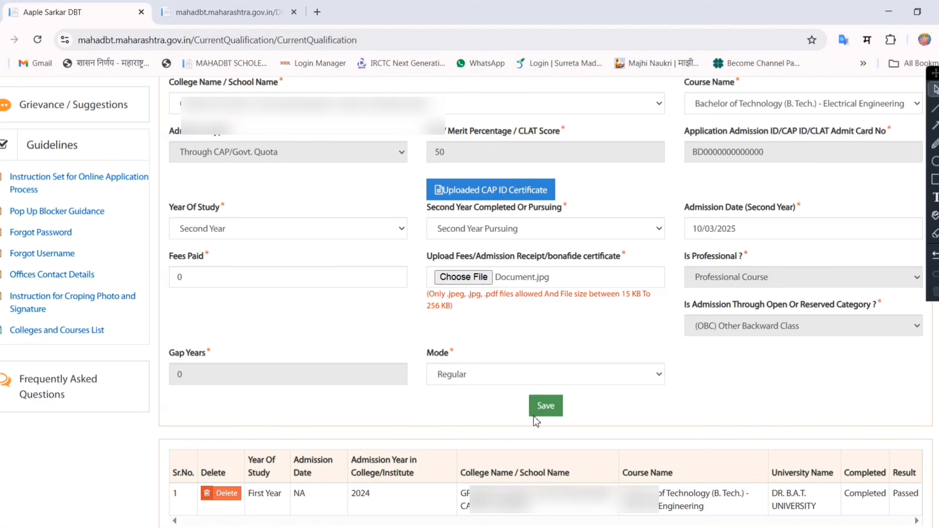
click(546, 407)
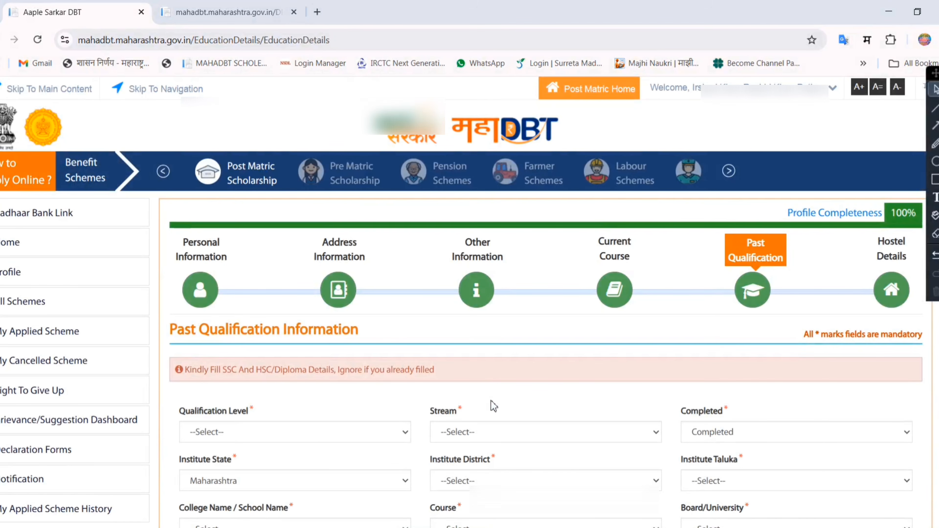
- Review the saved SSC and HSC entries in the past qualification section and continue to the hostel details
scroll(542, 395, down, 5)
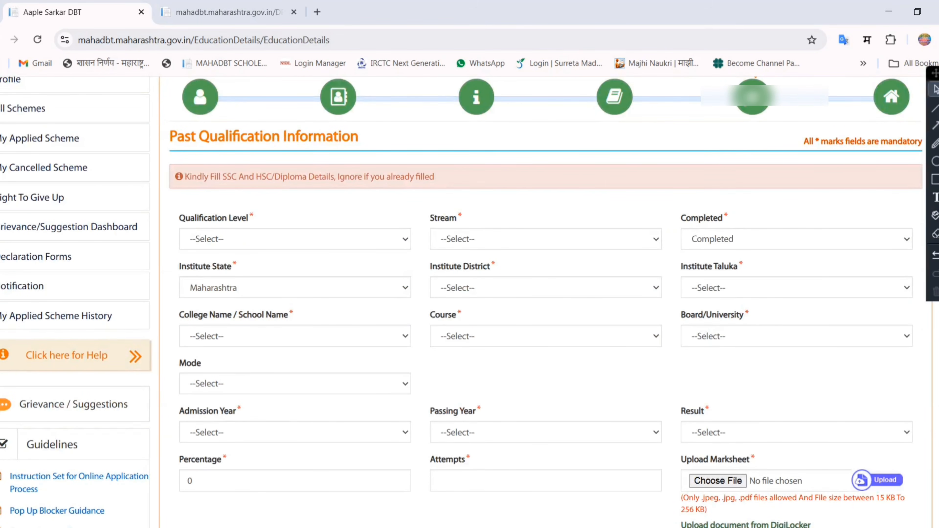
scroll(366, 379, down, 9)
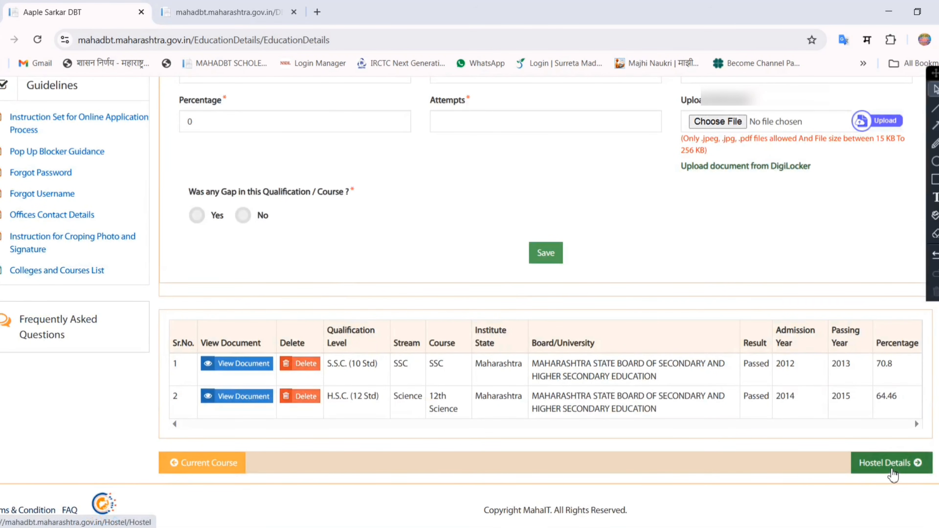
click(893, 468)
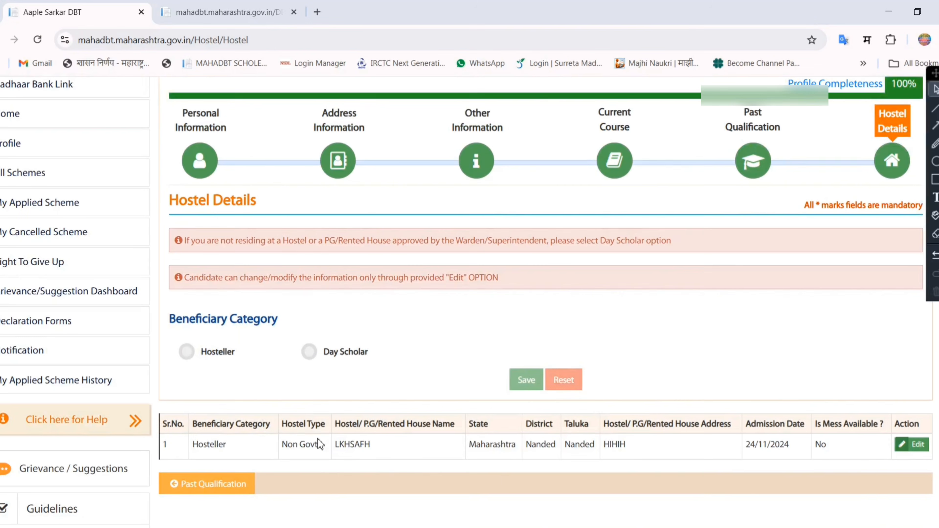
- Open the existing hosteller record for editing, check its details and save it
click(917, 448)
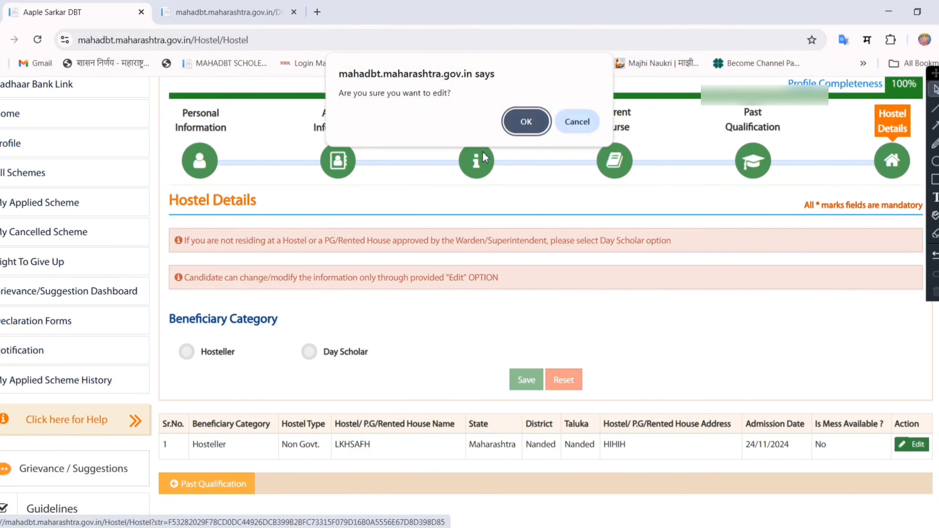
click(524, 120)
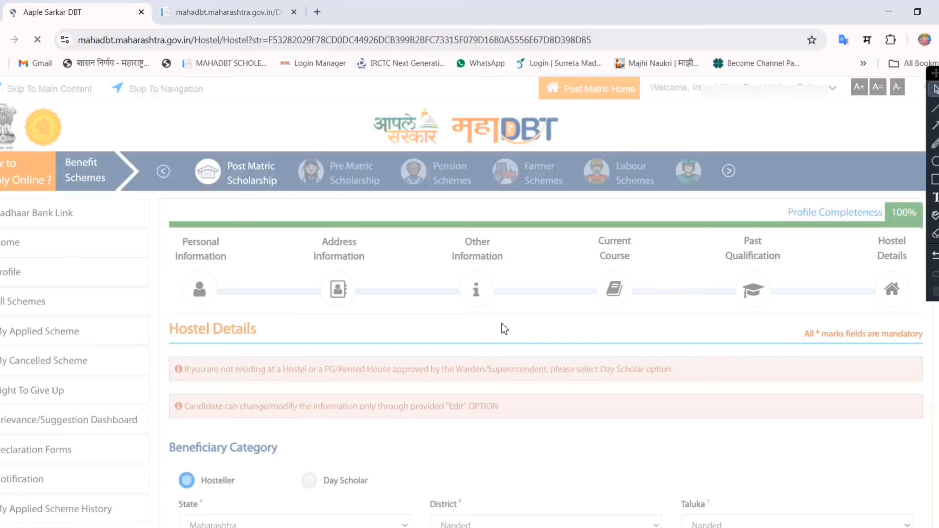
scroll(501, 325, down, 6)
scroll(657, 329, up, 2)
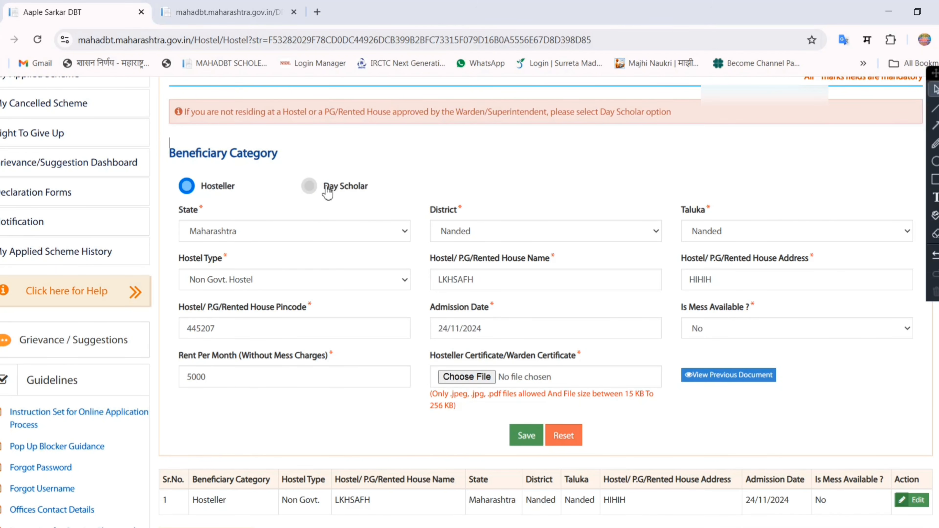
click(527, 437)
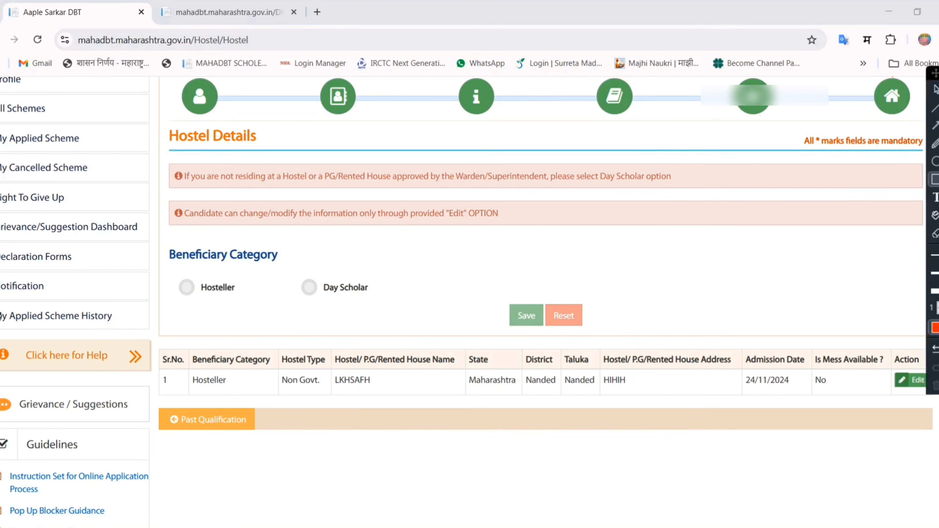
- Open the applied scheme history and search it for the academic year 2023-24
mouse_move(1, 309)
mouse_down()
mouse_move(58, 325)
mouse_move(125, 325)
mouse_up()
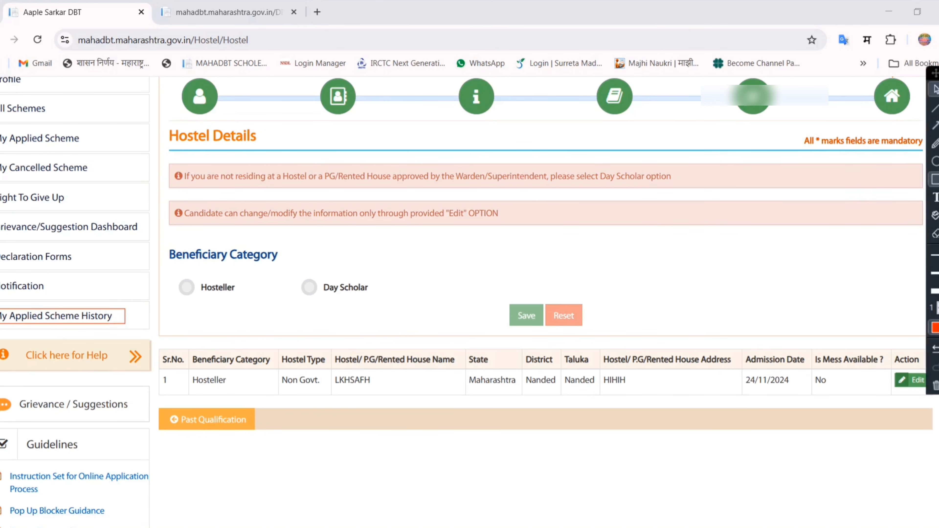
click(56, 315)
drag(169, 244, 245, 249)
click(283, 273)
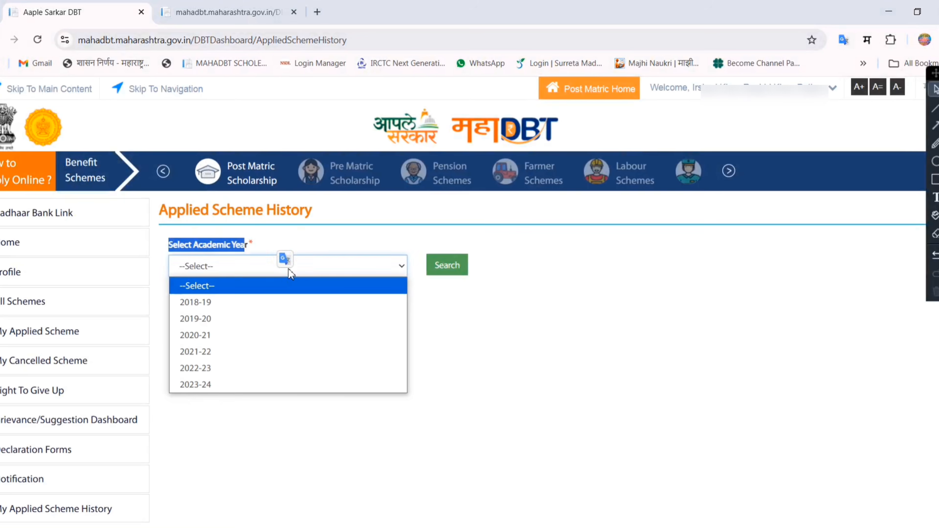
click(481, 401)
click(229, 275)
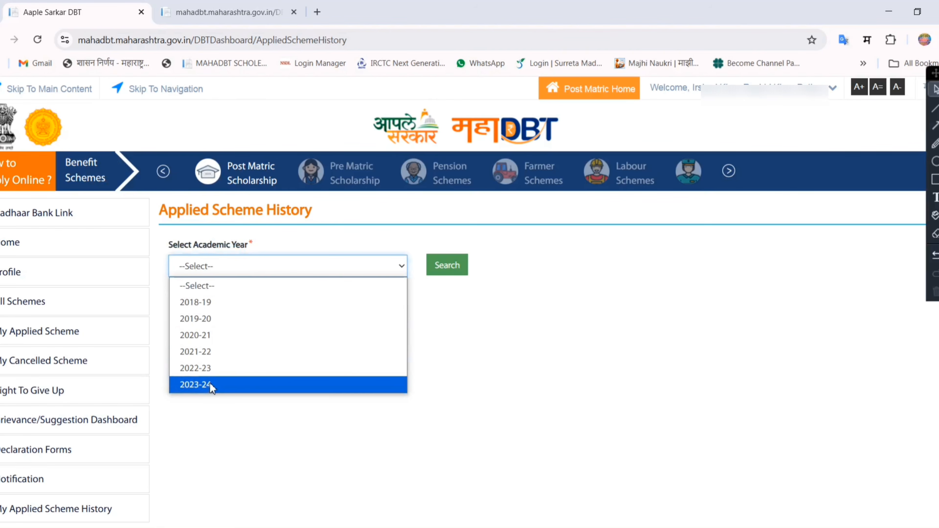
click(210, 384)
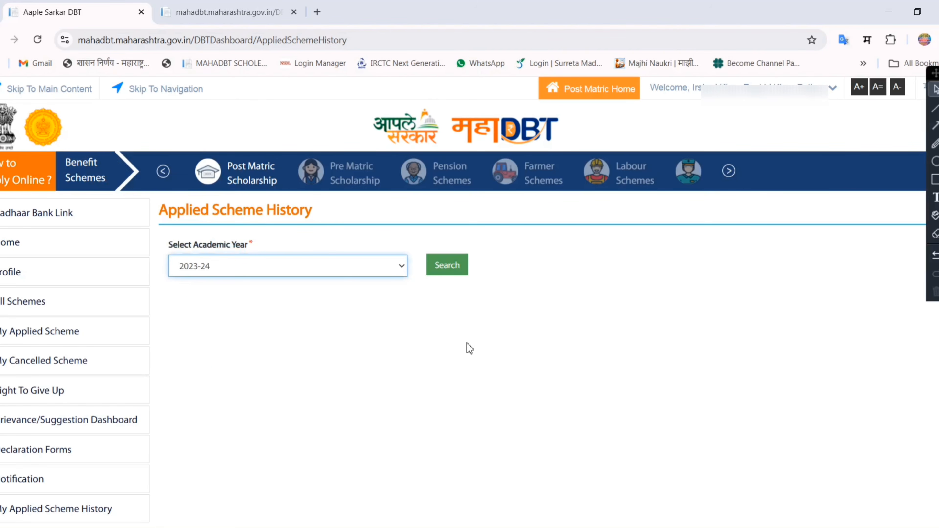
click(447, 267)
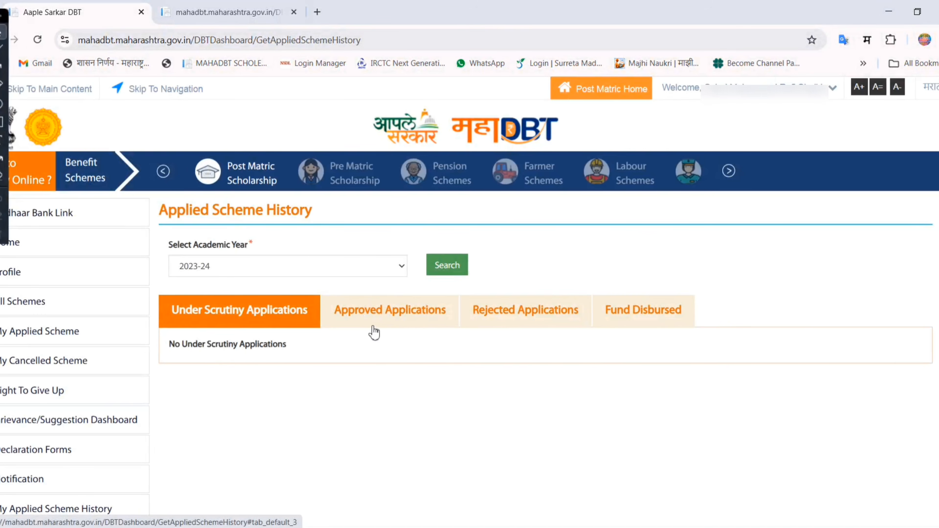
- Open the approved applications for 2023-24 and examine the application ID, department name and scheme name
click(404, 315)
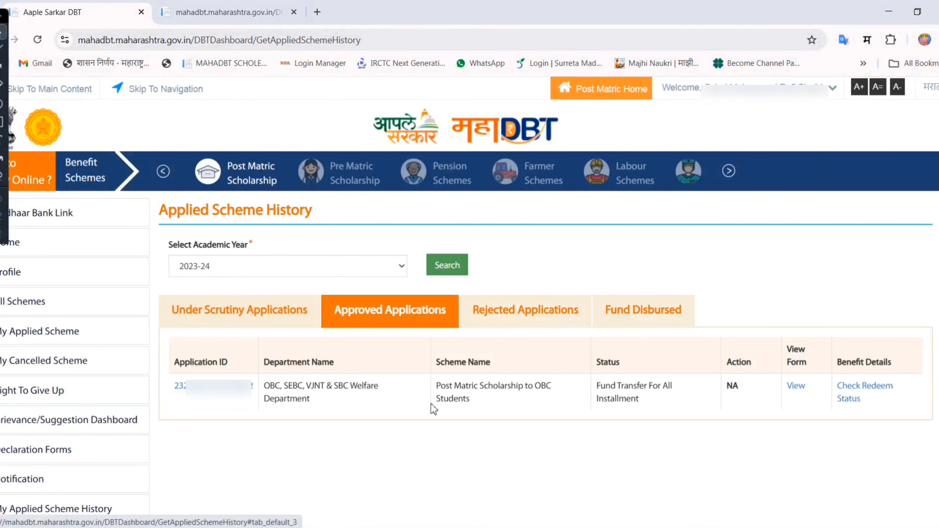
drag(275, 415, 388, 472)
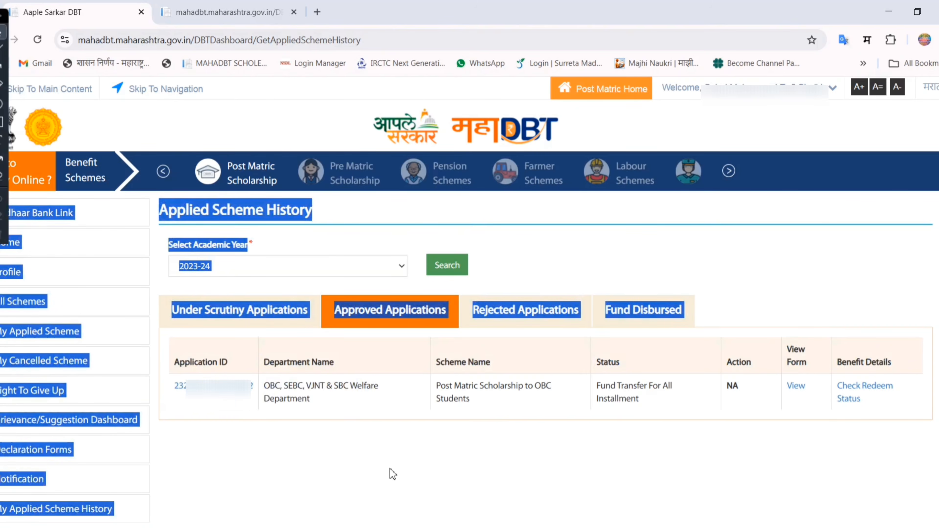
click(388, 472)
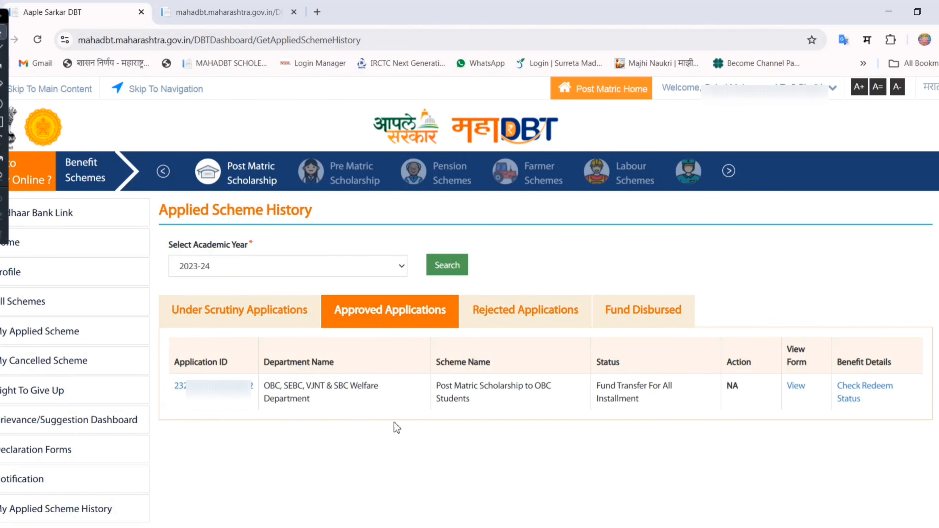
drag(173, 370, 238, 370)
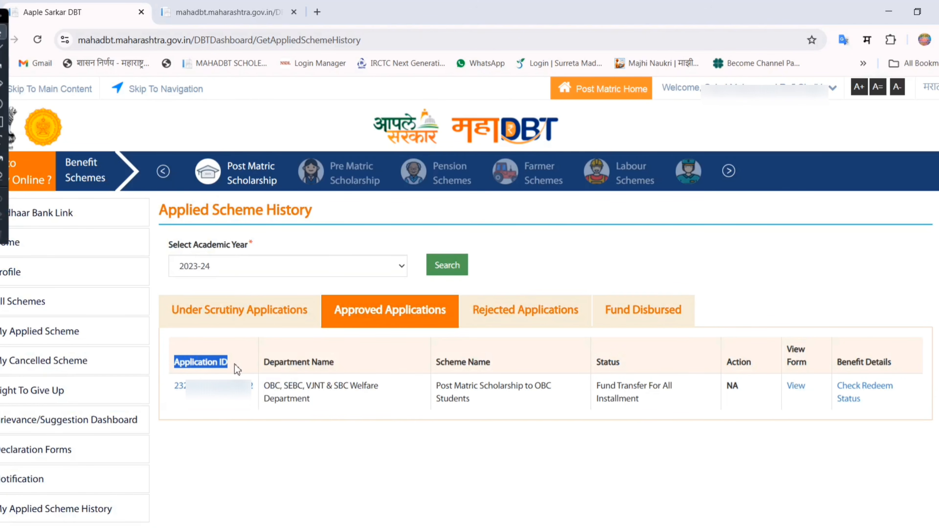
click(233, 435)
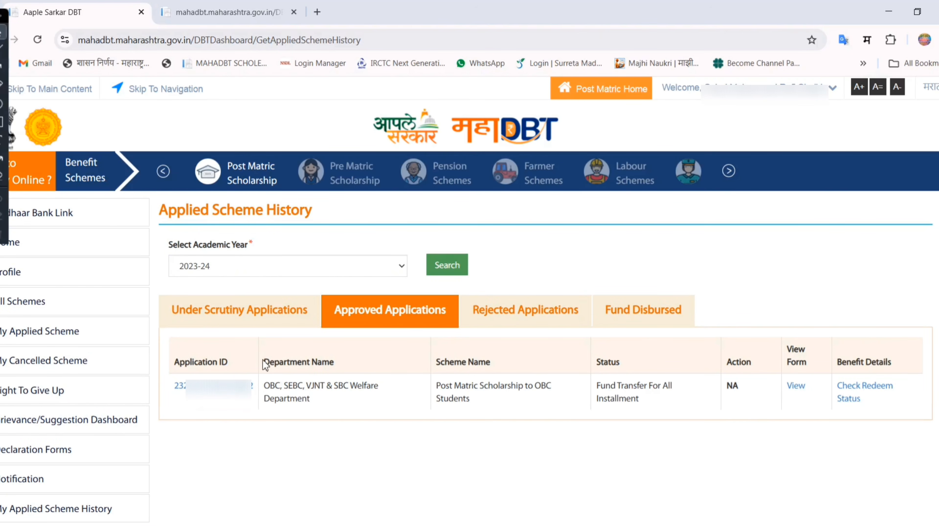
drag(263, 362, 334, 363)
click(361, 426)
drag(441, 363, 517, 363)
click(505, 419)
drag(176, 361, 367, 368)
drag(438, 361, 501, 365)
click(465, 462)
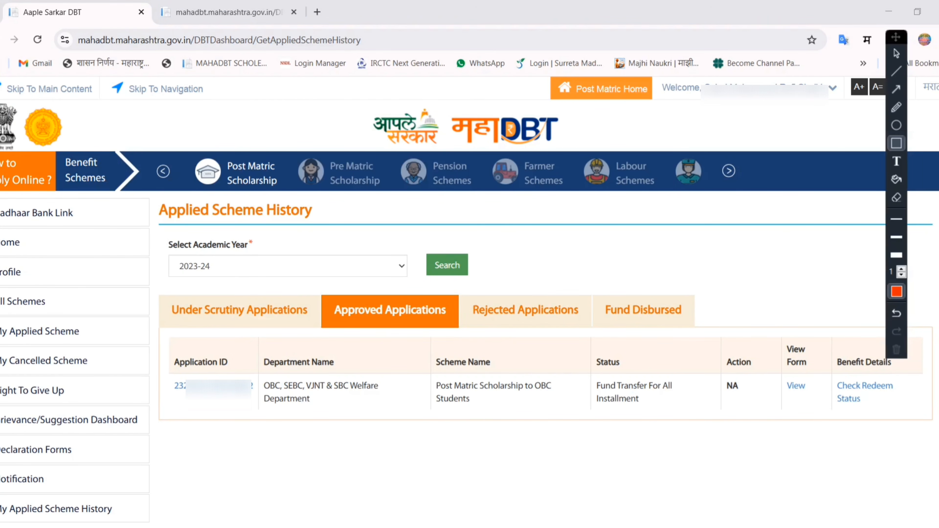
- Open all post-matric schemes and search the OBC, SEBC, VJNT & SBC Welfare Department for Post Matric Scholarship to OBC Students
drag(0, 291, 51, 313)
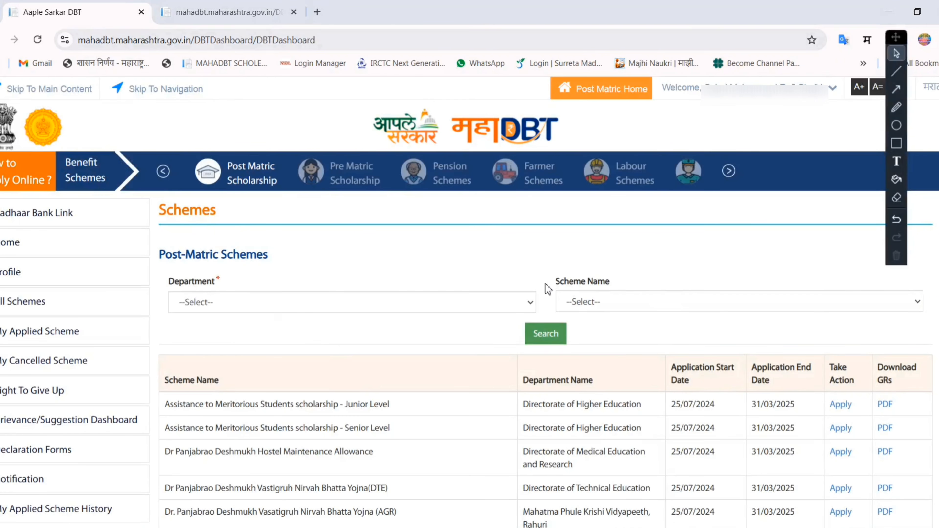
drag(548, 288, 616, 285)
click(489, 320)
click(469, 309)
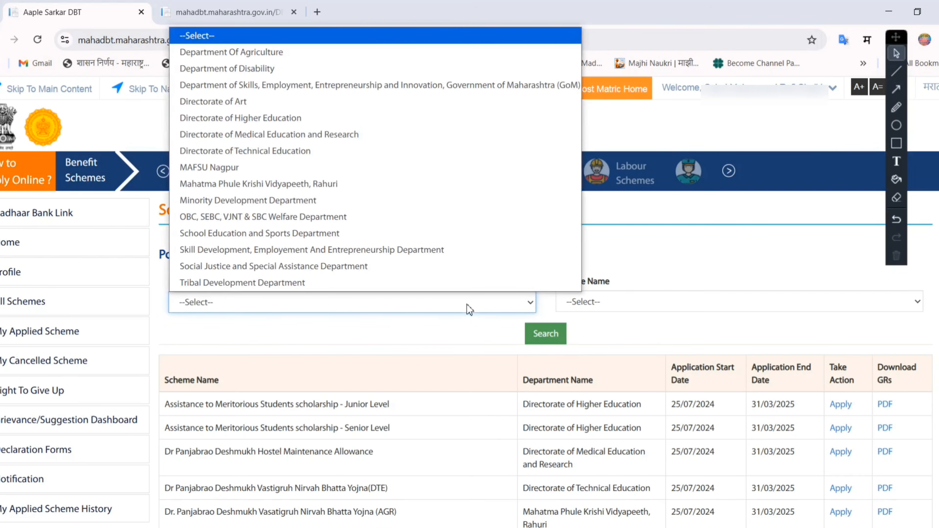
click(259, 216)
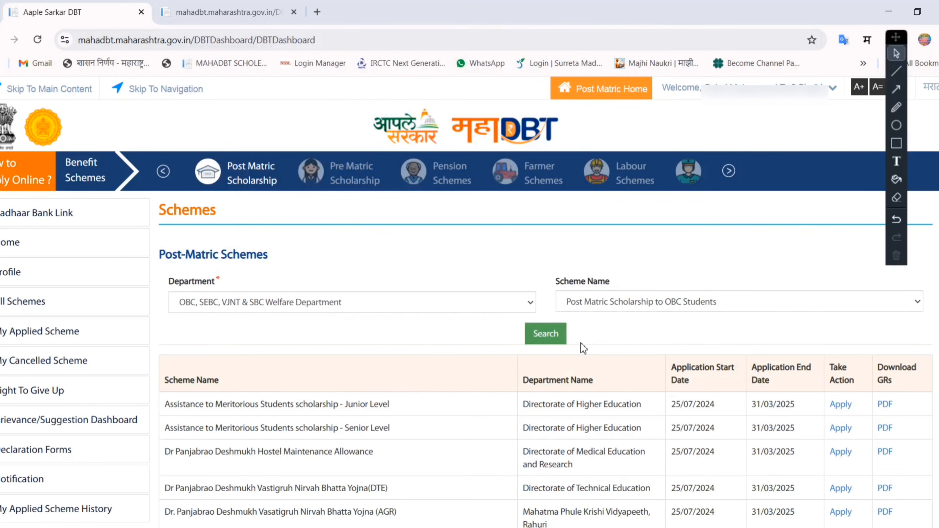
click(555, 335)
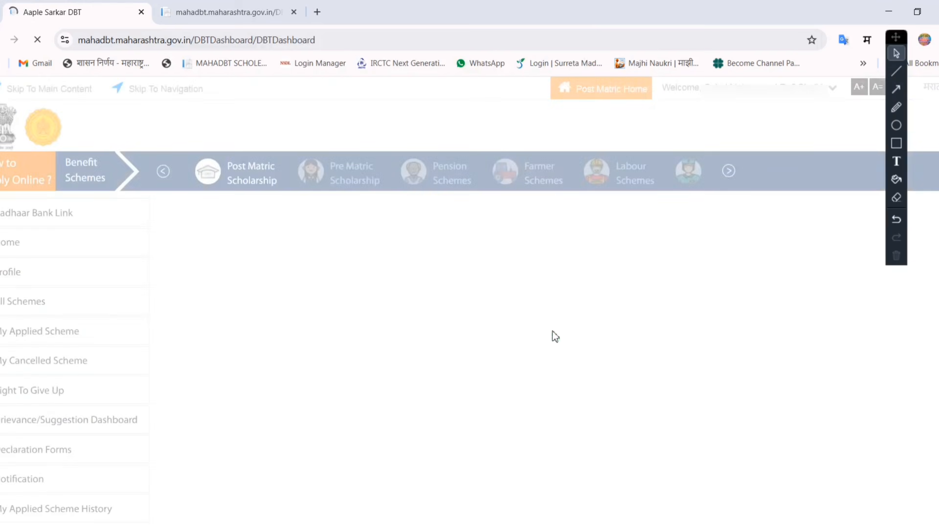
- Check the scheme's name, department and application dates, and start an application for Post Matric Scholarship to OBC Students
drag(166, 369, 222, 368)
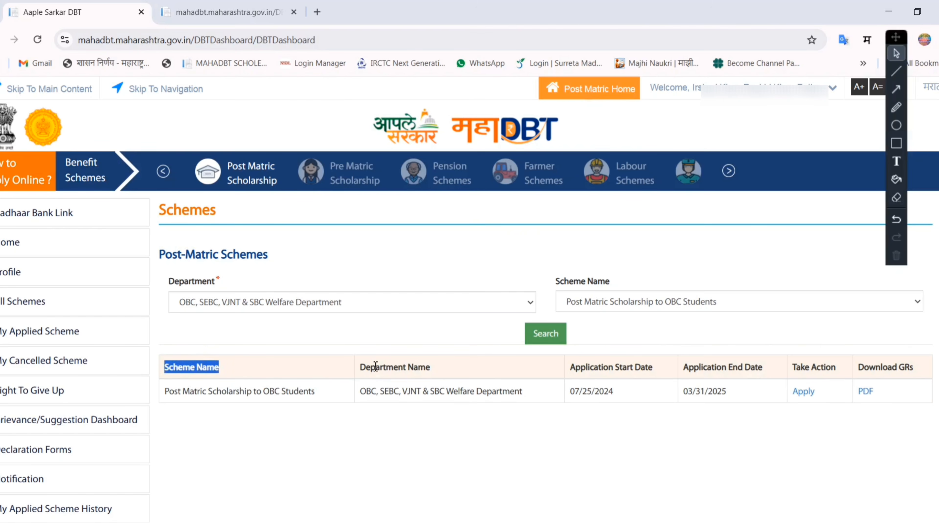
drag(371, 367, 476, 370)
drag(572, 368, 744, 368)
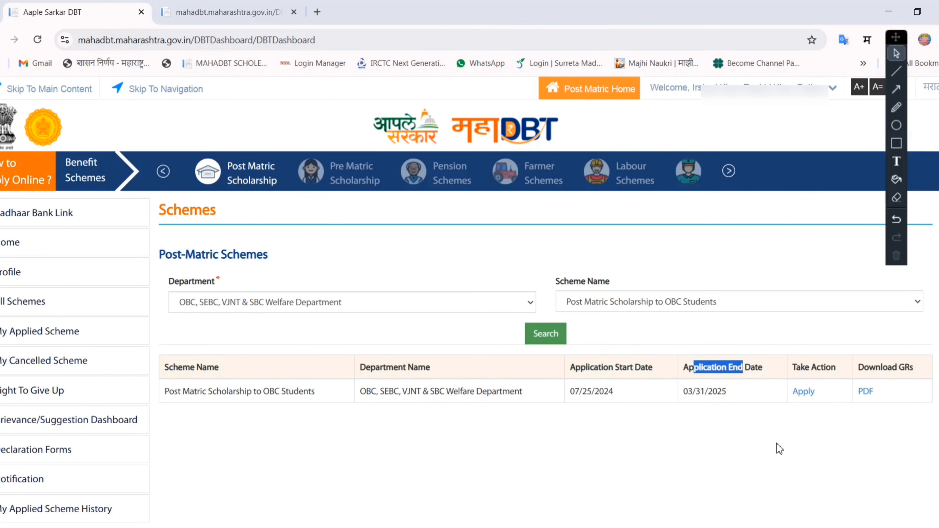
drag(830, 398, 792, 393)
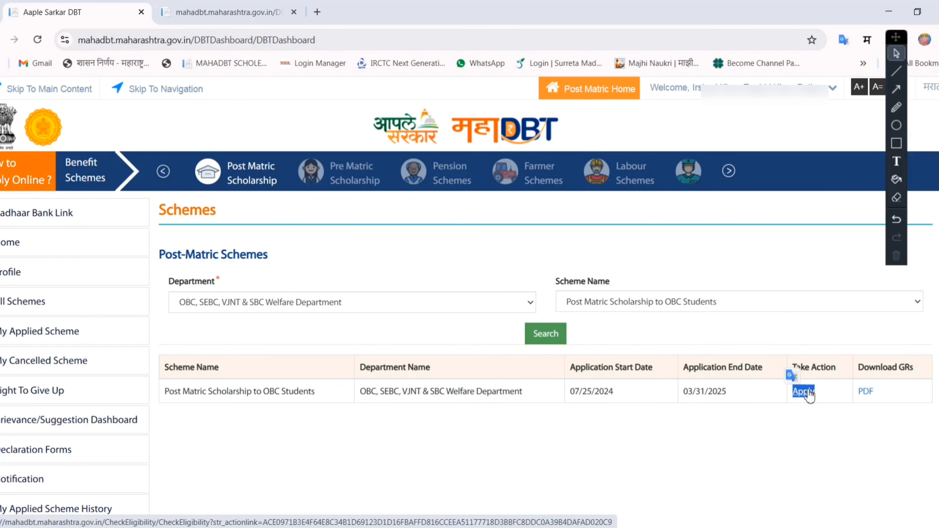
click(808, 392)
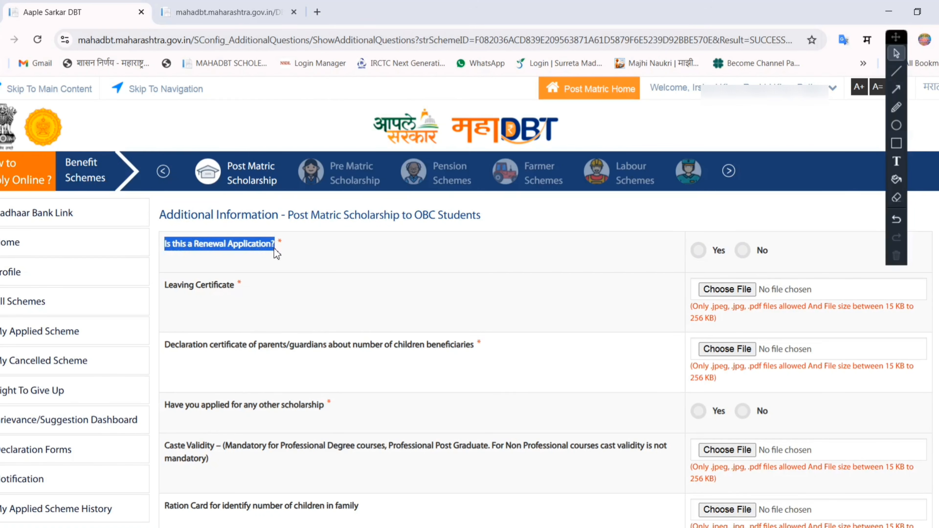
- Mark the application as a renewal and enter last year's MahaEschol application ID
click(307, 262)
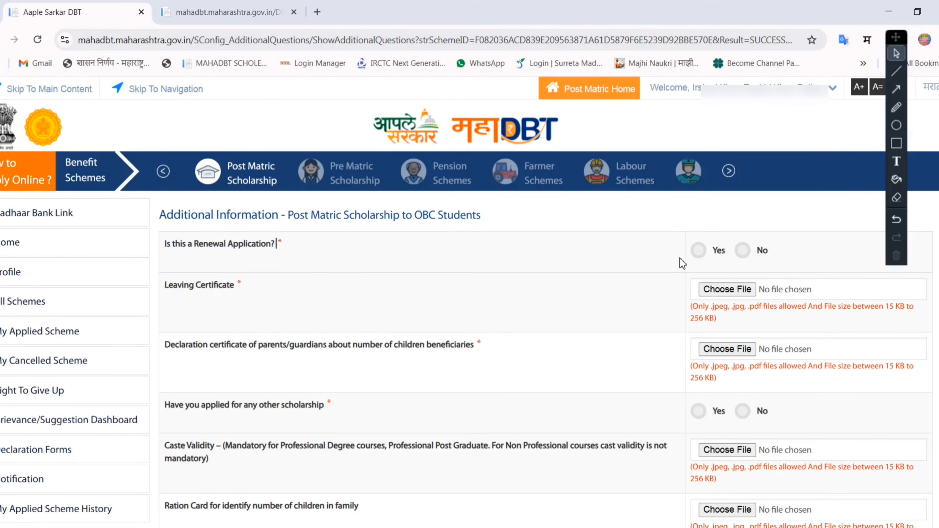
click(698, 251)
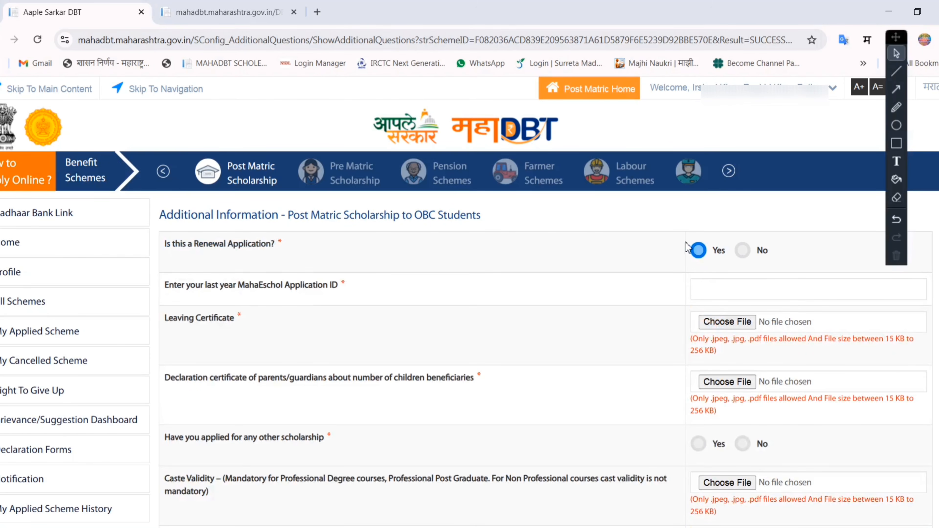
click(722, 287)
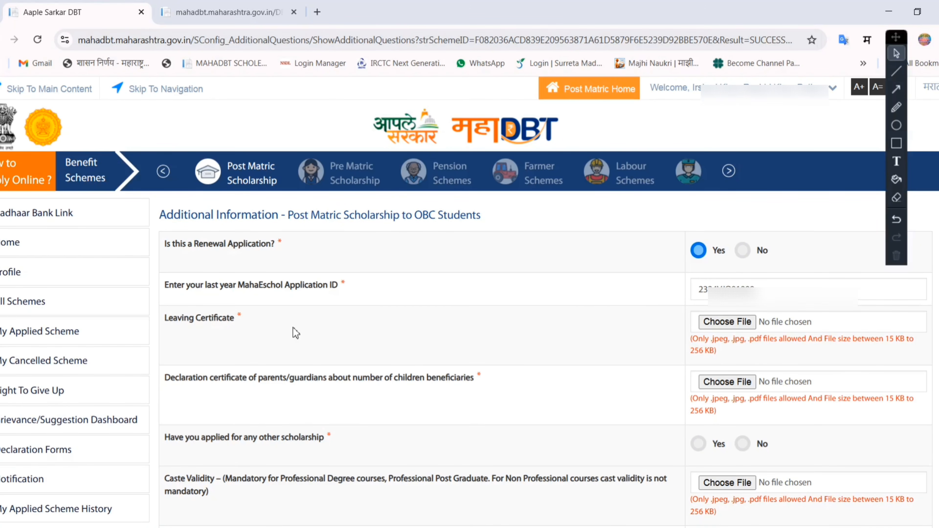
- Examine the leaving certificate requirement and the parents' declaration certificate requirement about the number of children beneficiaries
scroll(296, 333, down, 5)
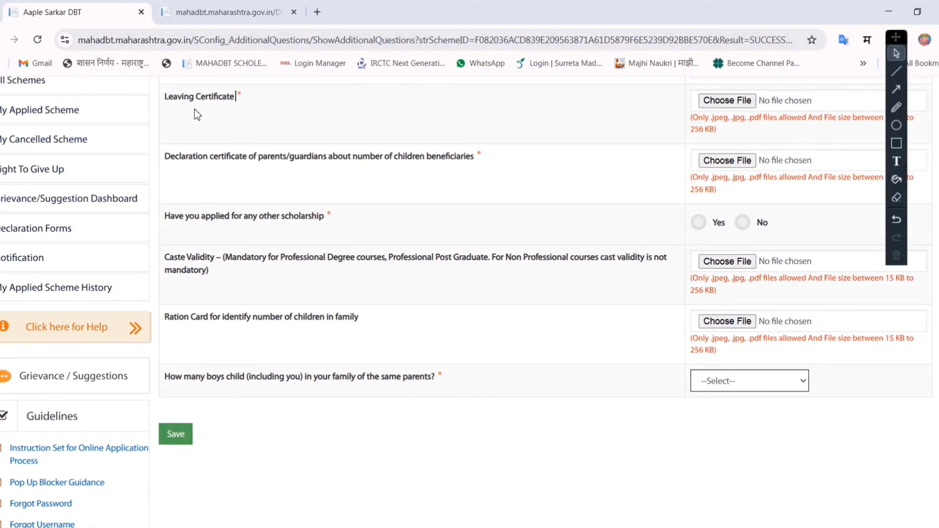
drag(165, 104, 231, 105)
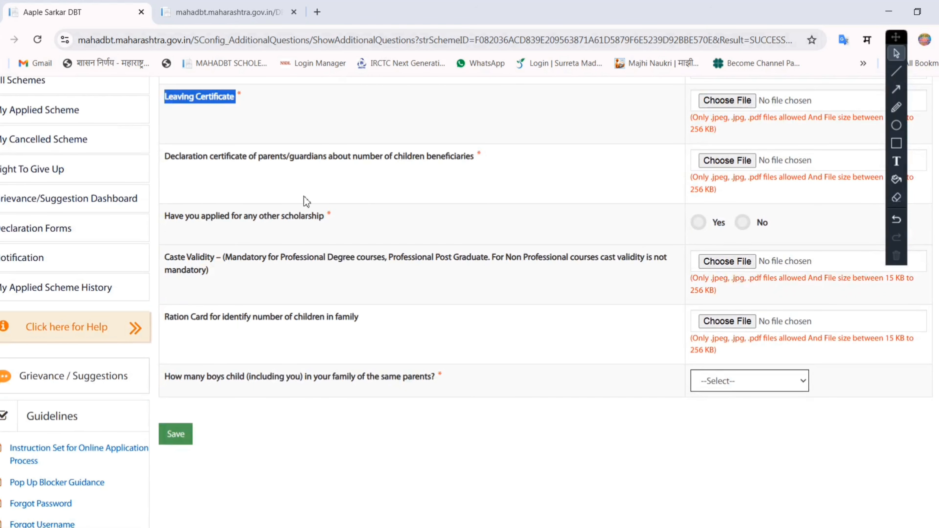
click(182, 194)
drag(166, 158, 472, 164)
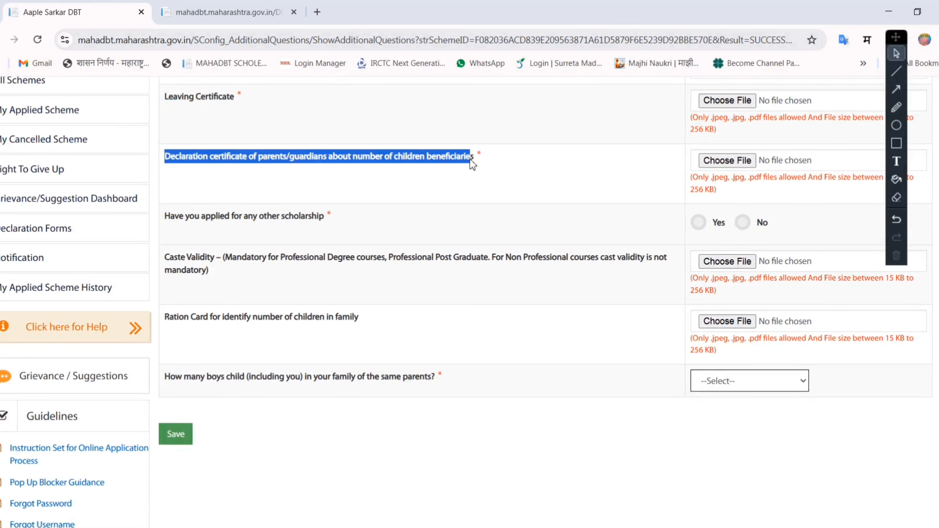
click(413, 163)
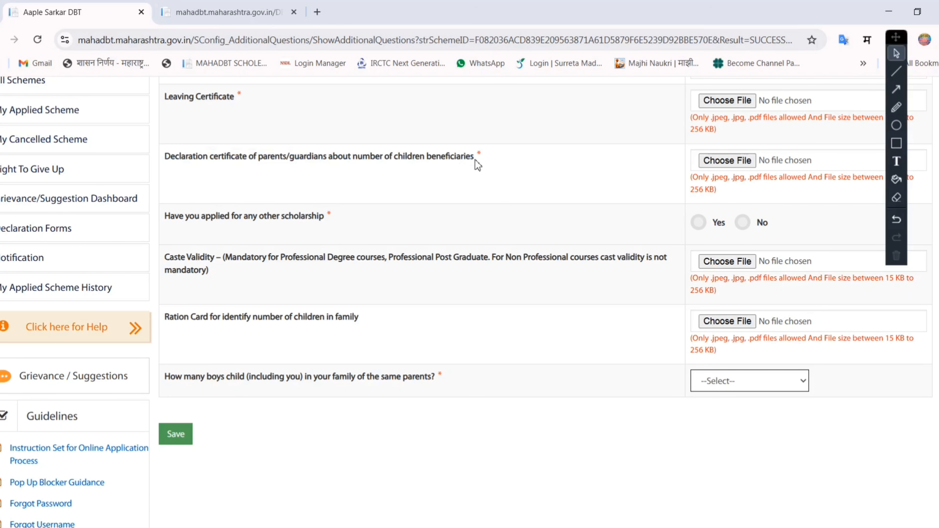
mouse_move(475, 160)
mouse_down()
mouse_move(168, 163)
mouse_move(480, 161)
mouse_up()
click(419, 181)
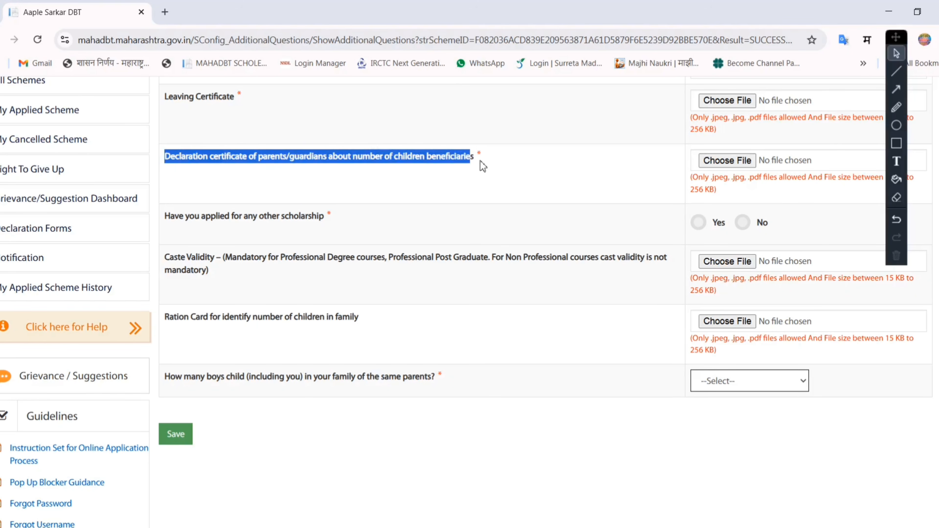
click(513, 166)
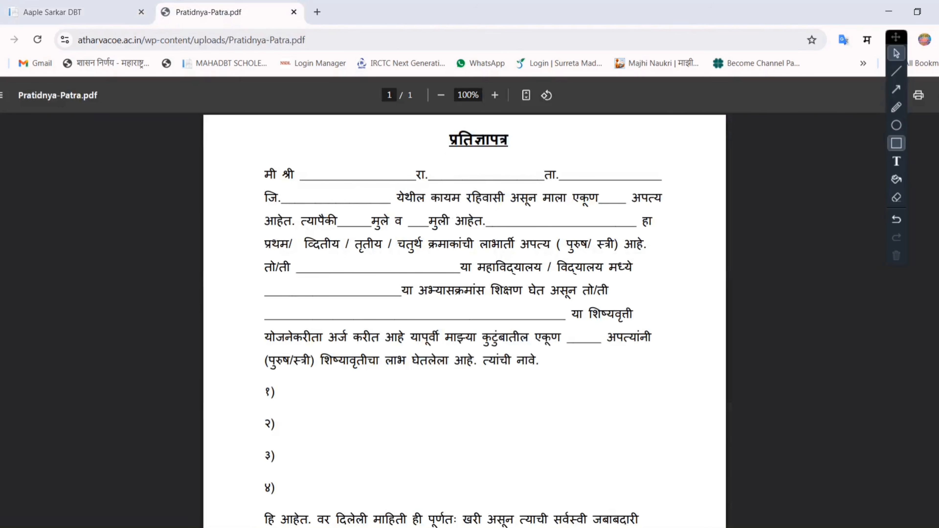
- On Pratidnya-Patra.pdf, outline in red rectangles the blanks for parent and residence, children, student, college, course and scholarship
click(897, 143)
drag(292, 164, 669, 184)
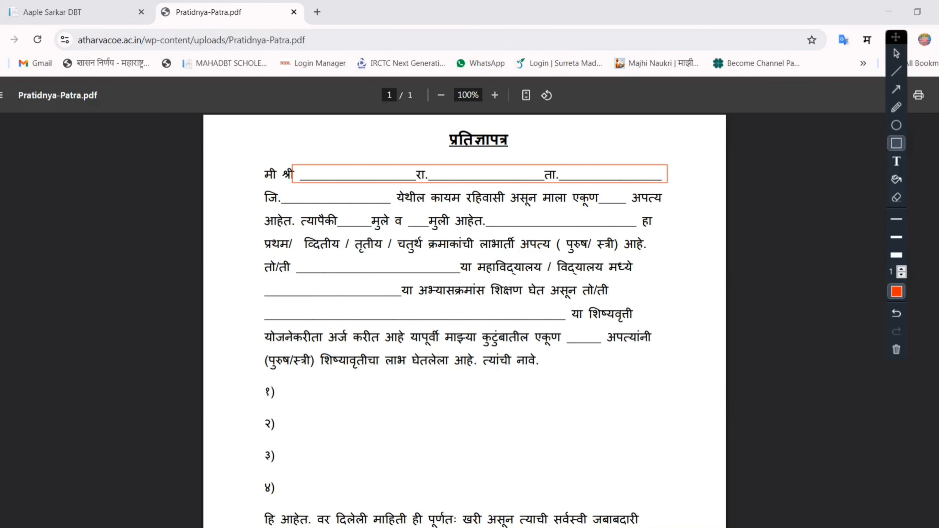
drag(436, 173, 498, 182)
drag(570, 171, 646, 177)
mouse_move(291, 194)
mouse_down()
mouse_move(373, 195)
mouse_move(374, 232)
mouse_move(639, 230)
mouse_up()
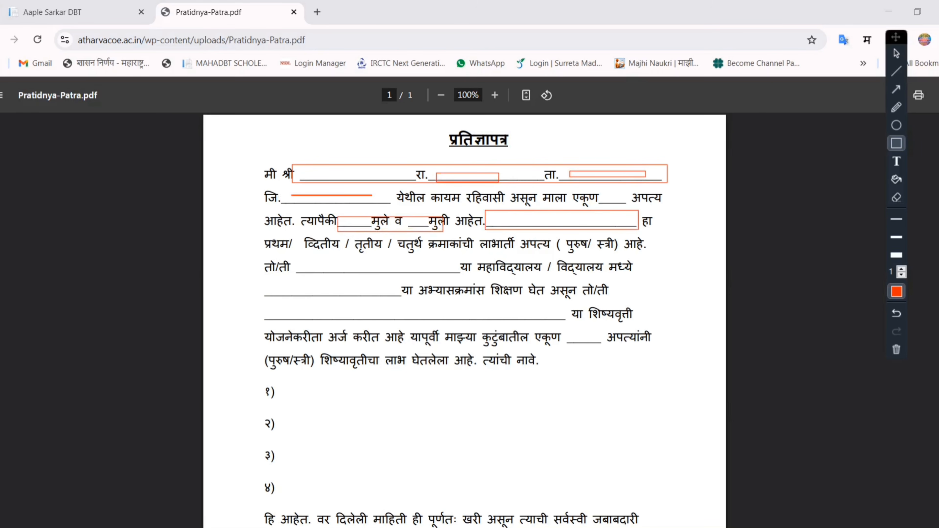
drag(294, 262, 464, 274)
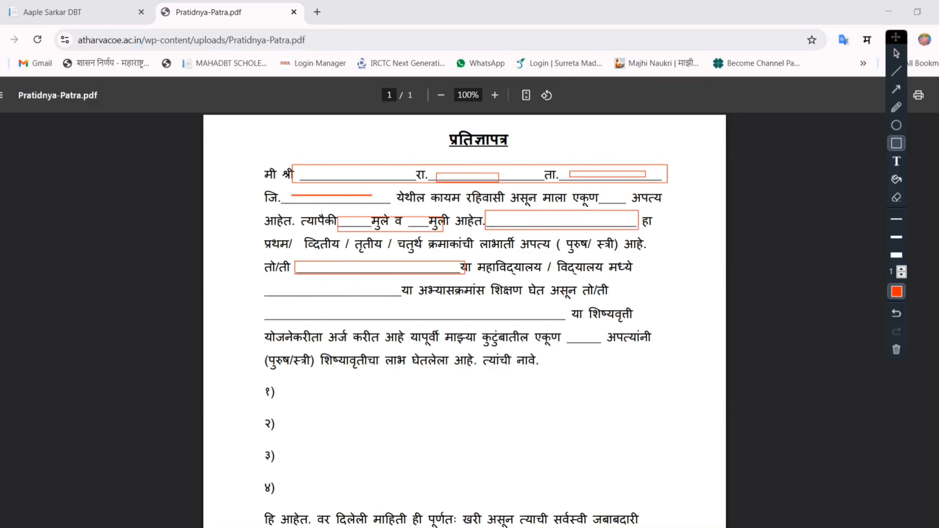
drag(267, 282, 402, 296)
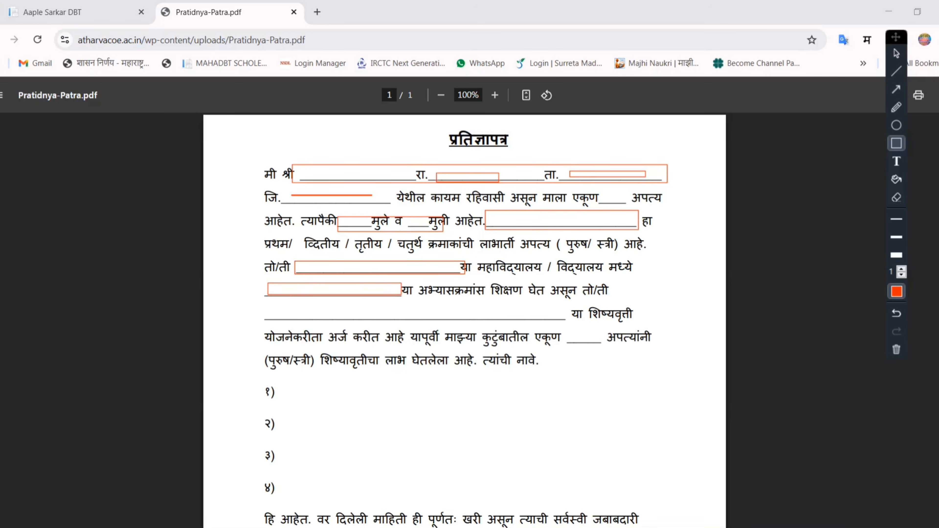
drag(265, 305, 559, 318)
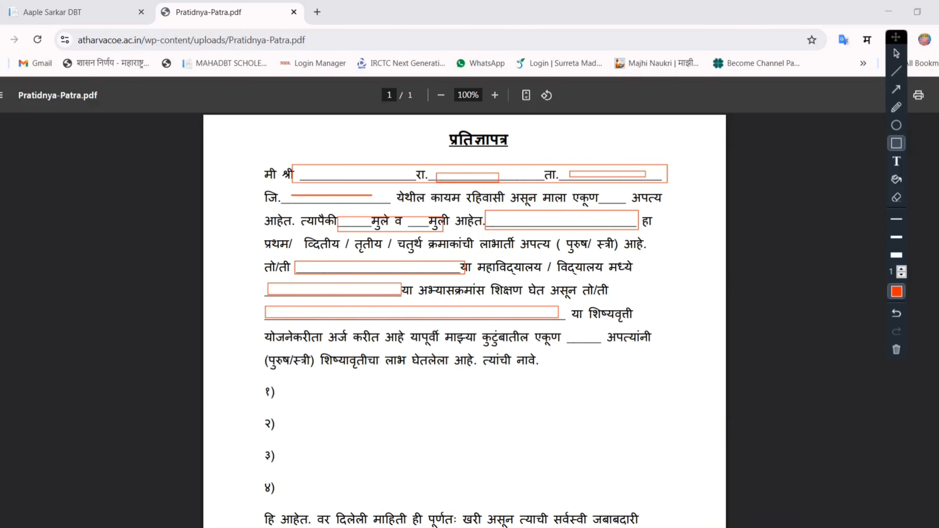
- Write and circle 0 in the beneficiary count blank, strike through the names list, and circle the signature, date and place areas
scroll(537, 177, down, 4)
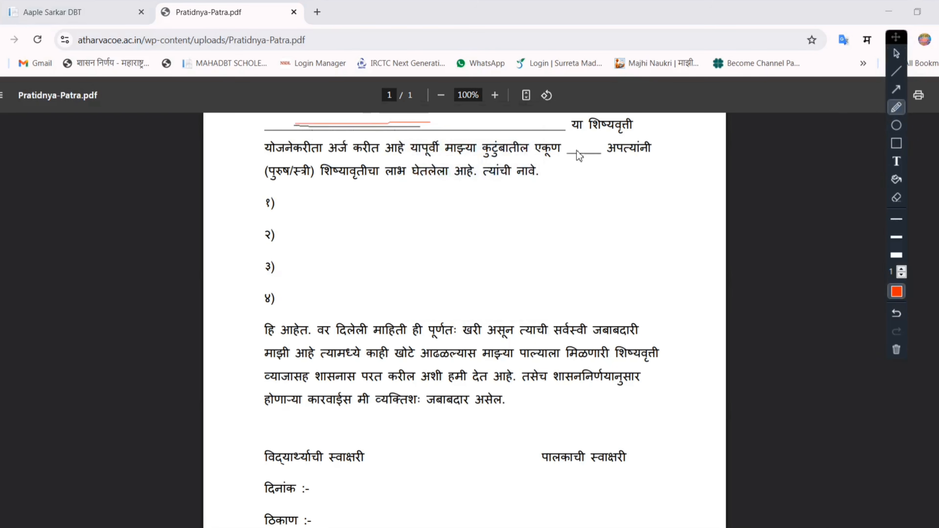
mouse_move(580, 143)
mouse_down()
mouse_move(568, 153)
mouse_move(602, 159)
mouse_move(582, 142)
mouse_move(573, 150)
mouse_up()
mouse_move(586, 144)
mouse_down()
mouse_move(584, 157)
mouse_move(588, 145)
mouse_up()
mouse_move(289, 201)
mouse_down()
mouse_move(438, 272)
mouse_move(561, 276)
mouse_up()
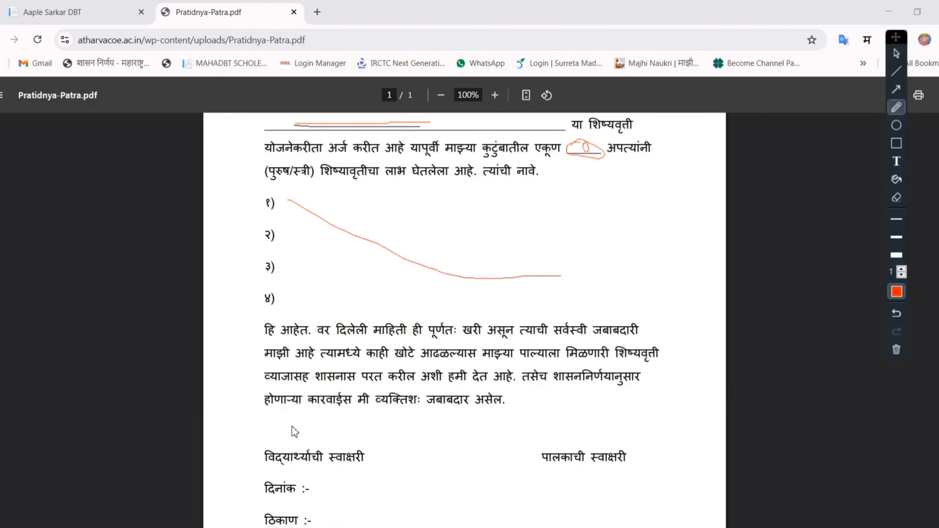
mouse_move(293, 429)
mouse_down()
mouse_move(331, 449)
mouse_move(292, 434)
mouse_up()
mouse_move(574, 425)
mouse_down()
mouse_move(551, 439)
mouse_move(596, 433)
mouse_move(562, 425)
mouse_up()
mouse_move(319, 485)
mouse_down()
mouse_move(308, 495)
mouse_move(346, 492)
mouse_move(319, 481)
mouse_move(313, 518)
mouse_move(345, 522)
mouse_move(324, 508)
mouse_up()
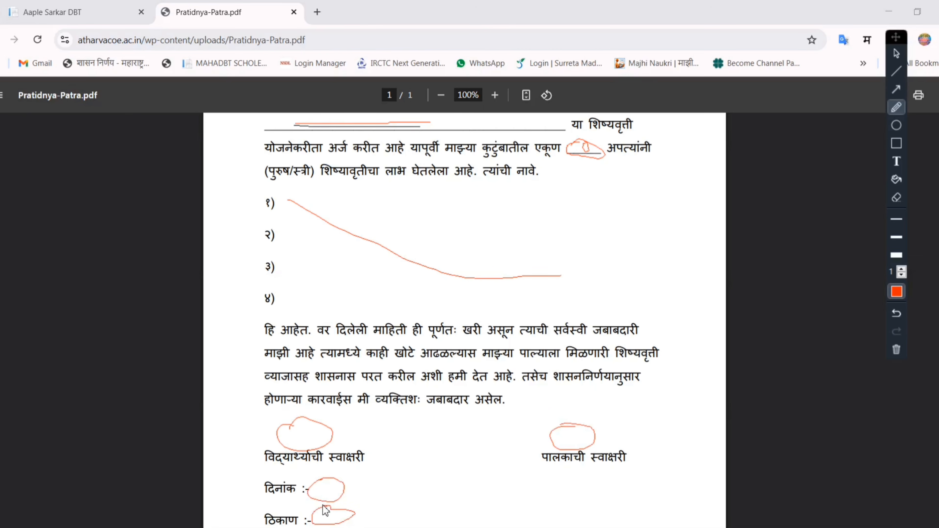
- Return to the scholarship form, answer No to having applied for any other scholarship, and check the question about boys in the family
key(ctrl+shift+Tab)
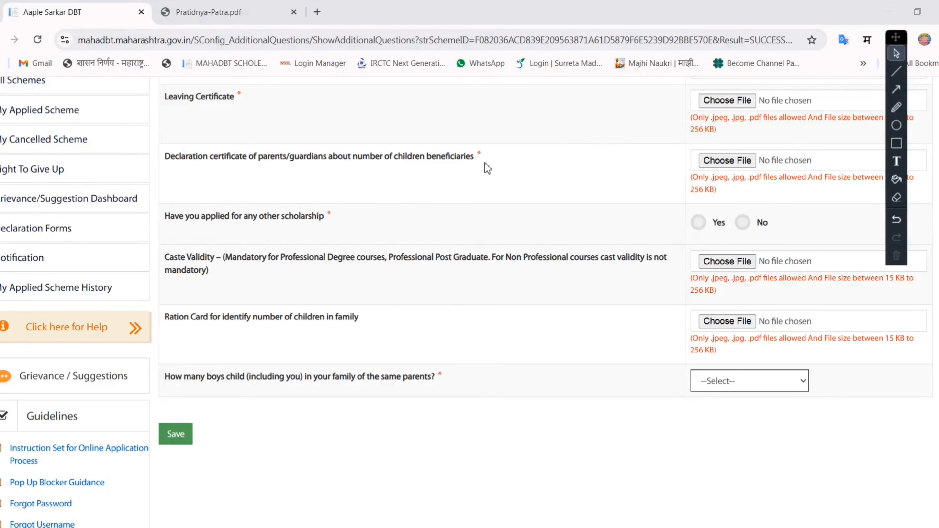
click(167, 226)
drag(225, 216, 324, 218)
click(370, 232)
click(698, 222)
drag(169, 259, 237, 260)
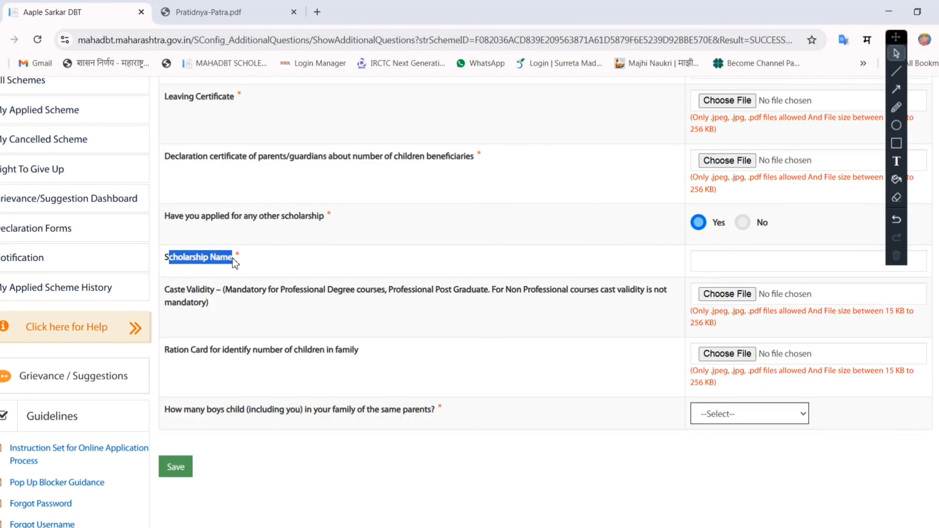
click(253, 269)
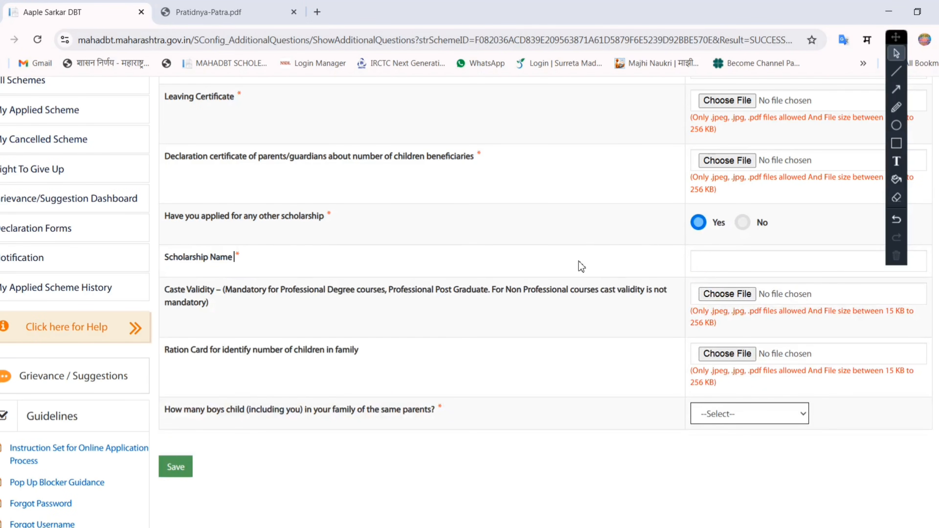
click(743, 222)
drag(165, 377, 476, 390)
click(592, 404)
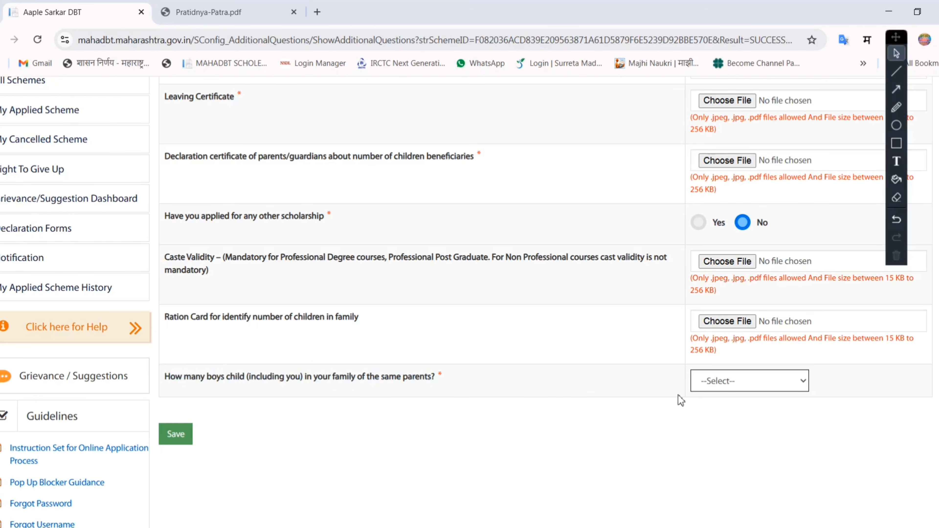
- Set the number of boys in the family to more than 2 and answer No to any 2 children having taken the scholarship benefit
click(734, 385)
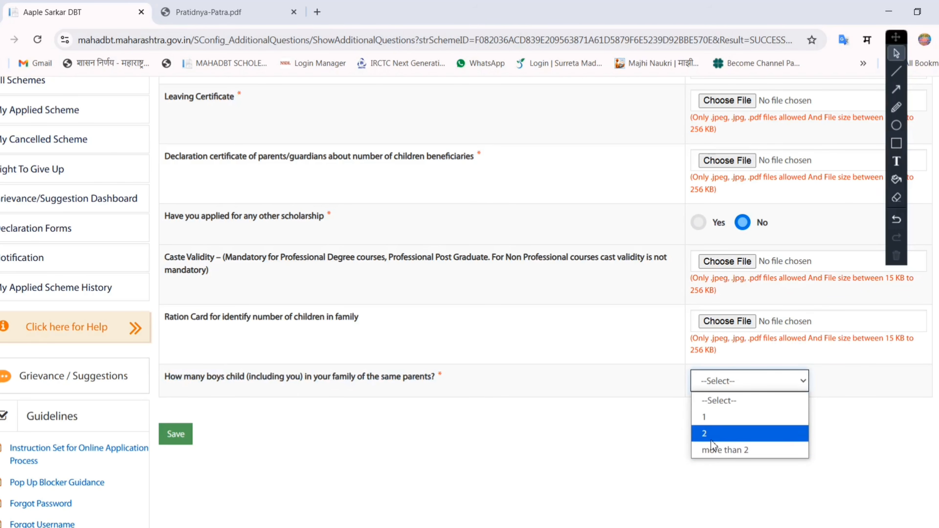
click(714, 452)
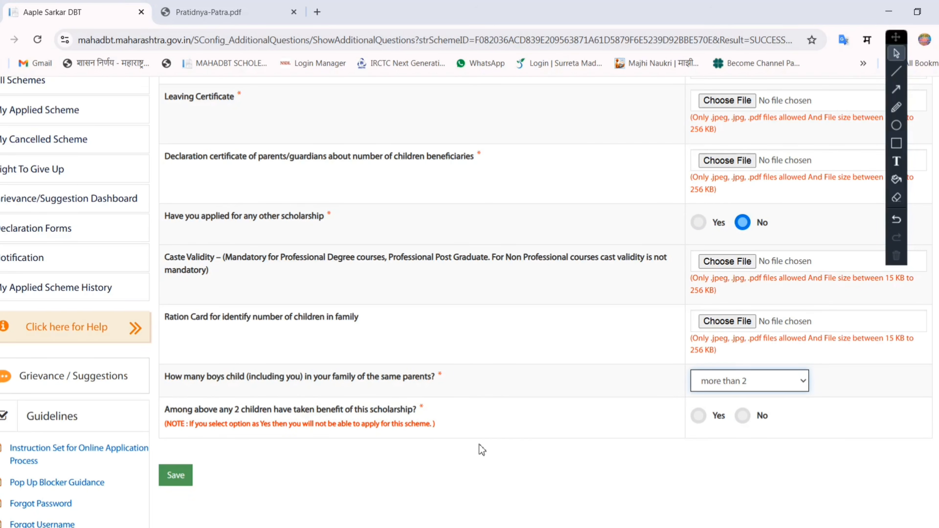
drag(165, 410, 233, 417)
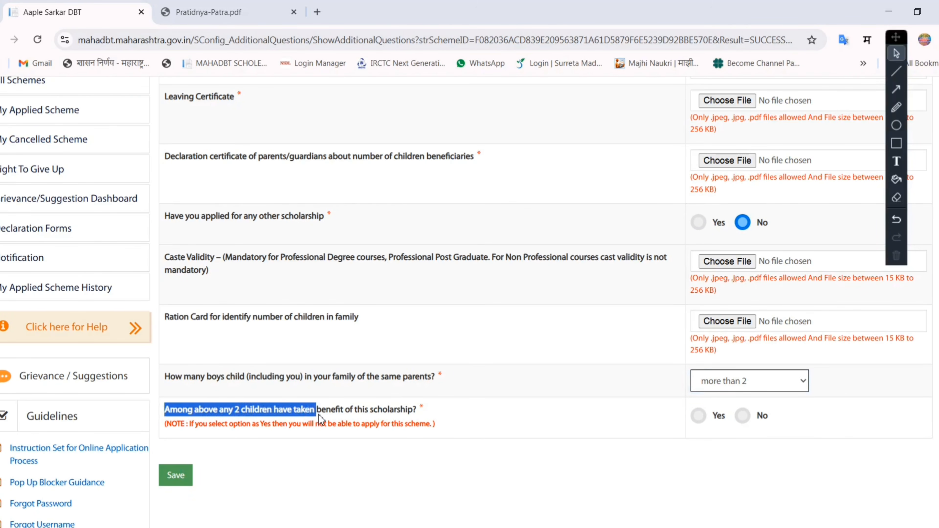
drag(366, 413, 455, 417)
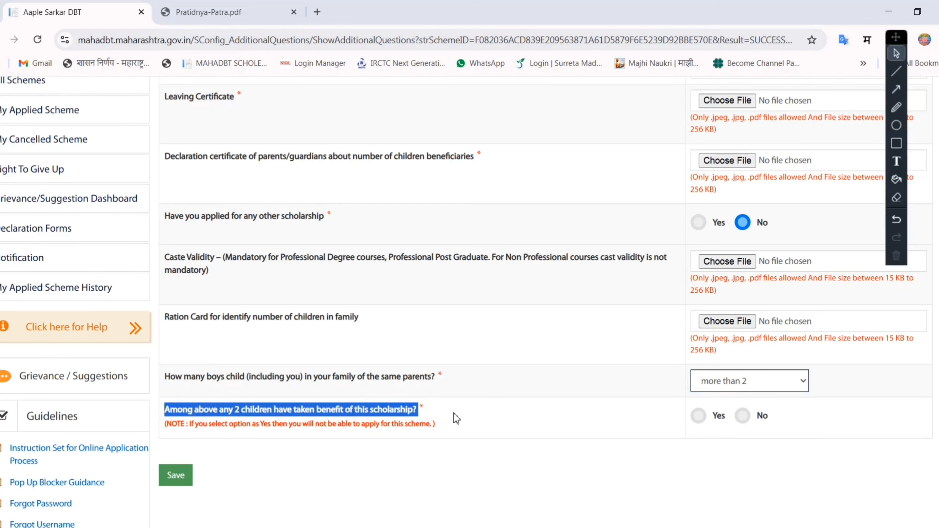
click(456, 419)
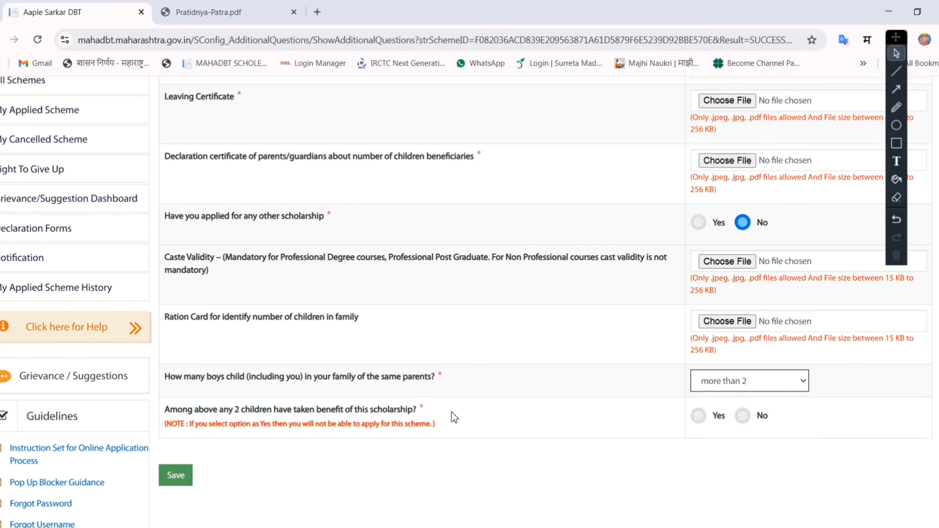
click(743, 416)
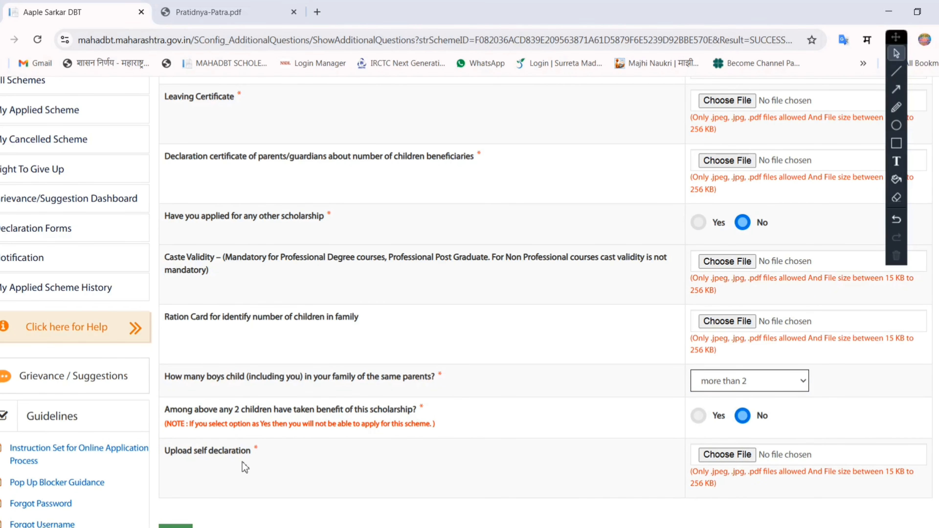
- Attach Document.jpg as the self declaration and save the additional information form
drag(165, 451, 252, 453)
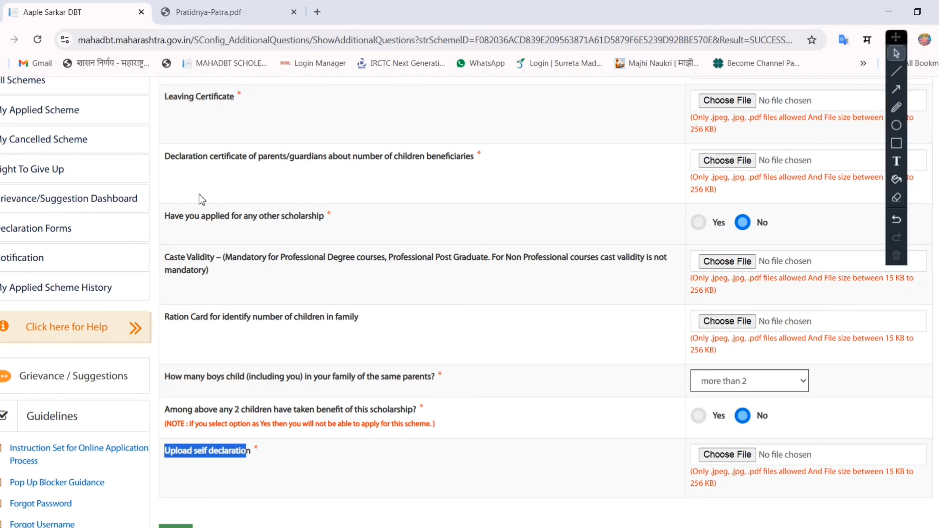
drag(166, 156, 409, 159)
drag(193, 452, 277, 457)
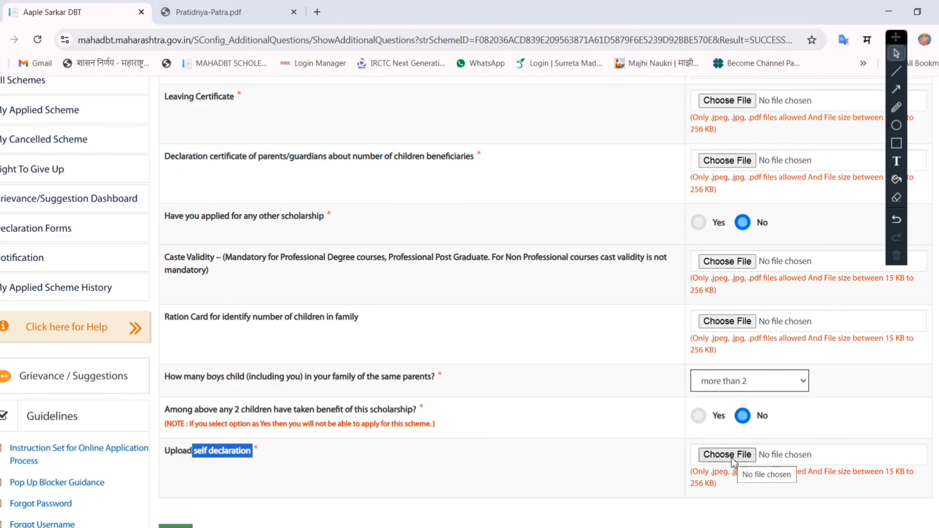
scroll(585, 468, down, 2)
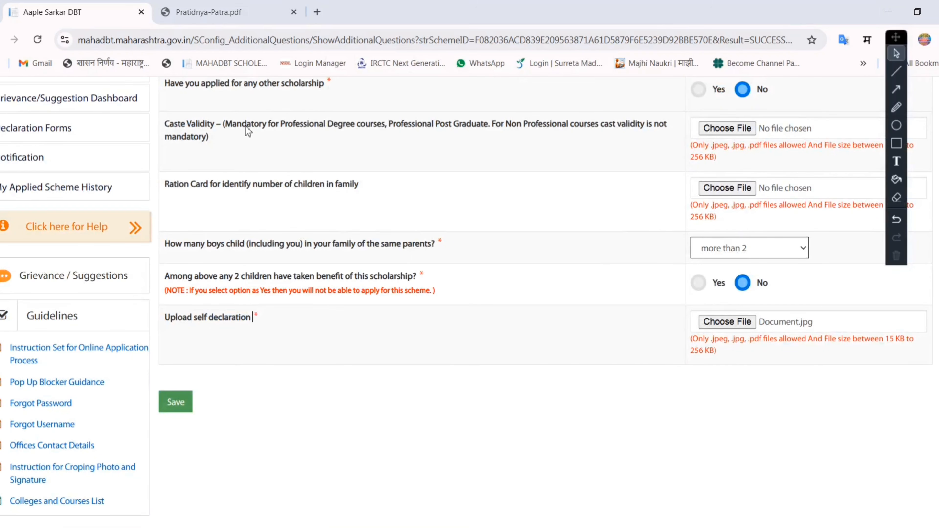
click(173, 405)
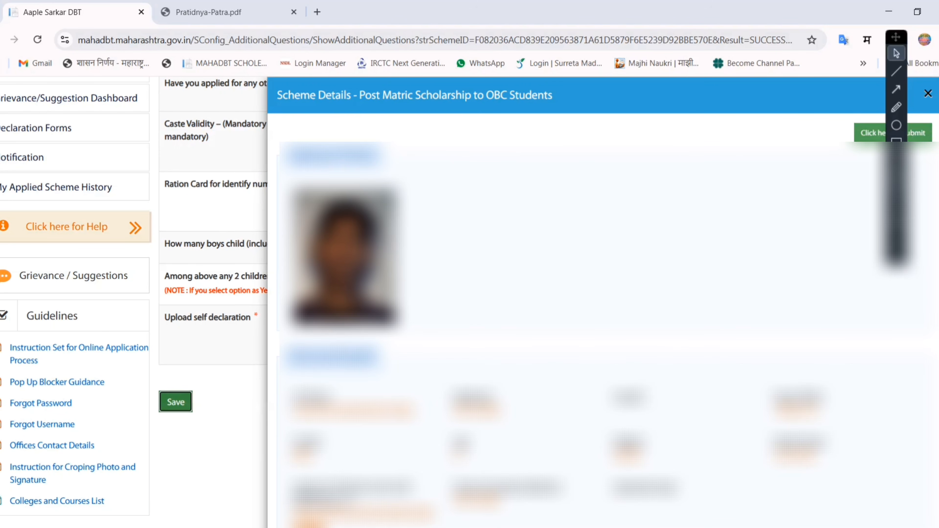
- Review the Post Matric Scholarship to OBC Students scheme details, accept the declaration, submit the application and dismiss the submission message
scroll(592, 296, down, 10)
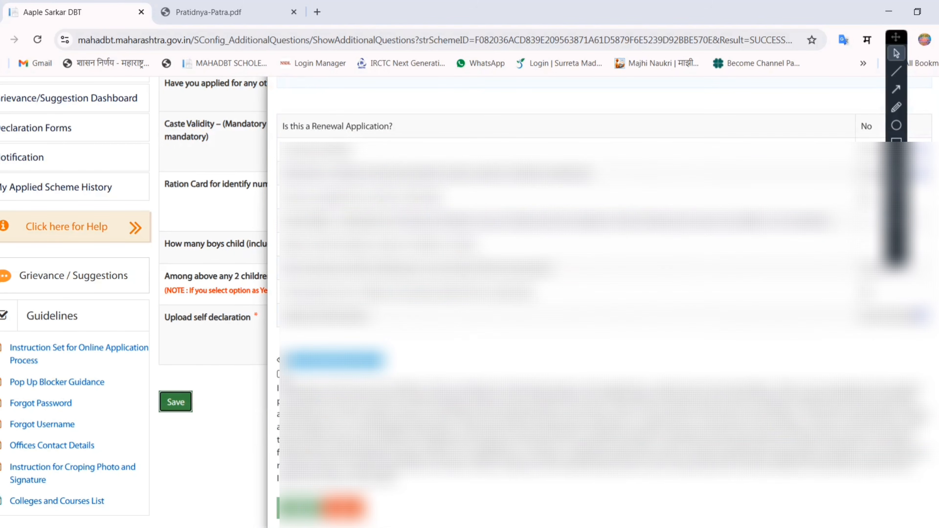
click(279, 373)
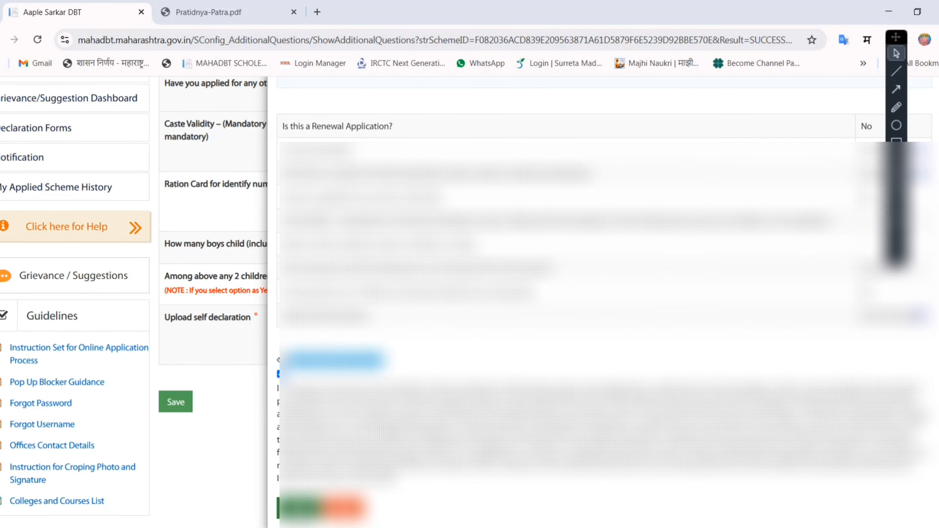
click(301, 508)
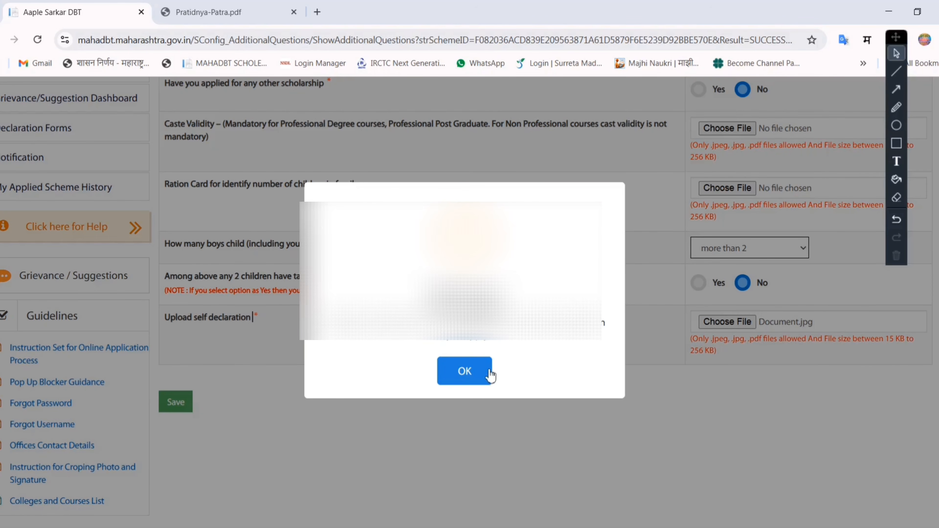
click(480, 380)
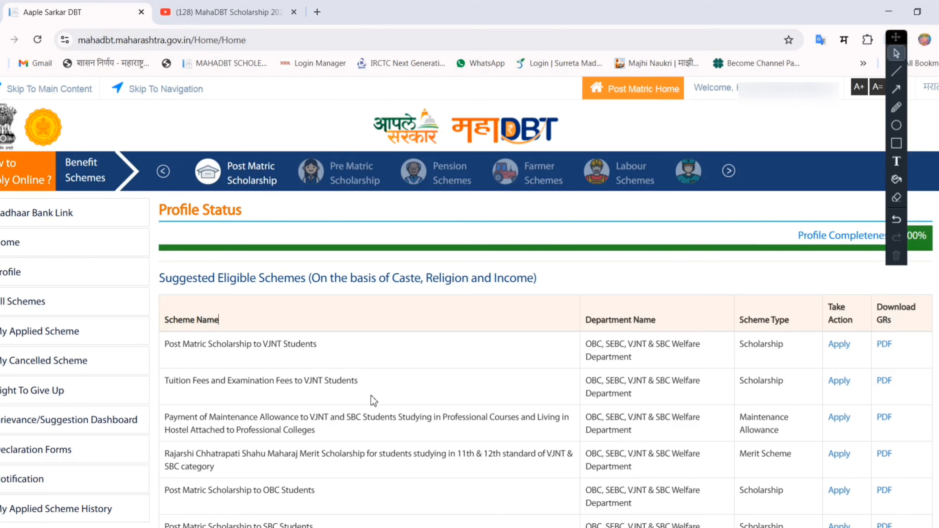
- Switch to the YouTube video on MahaDBT Scholarship 2024-25 form filling and check its extra options and channel membership option
click(229, 12)
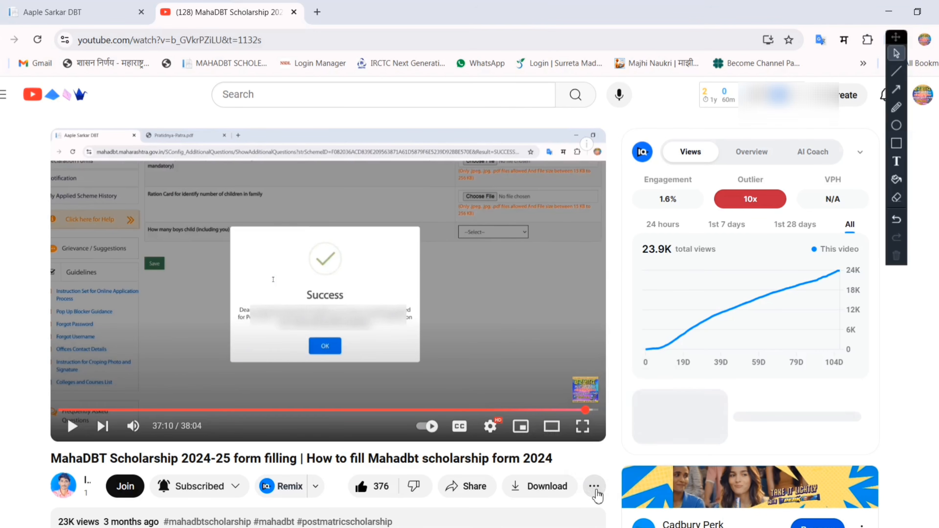
click(594, 488)
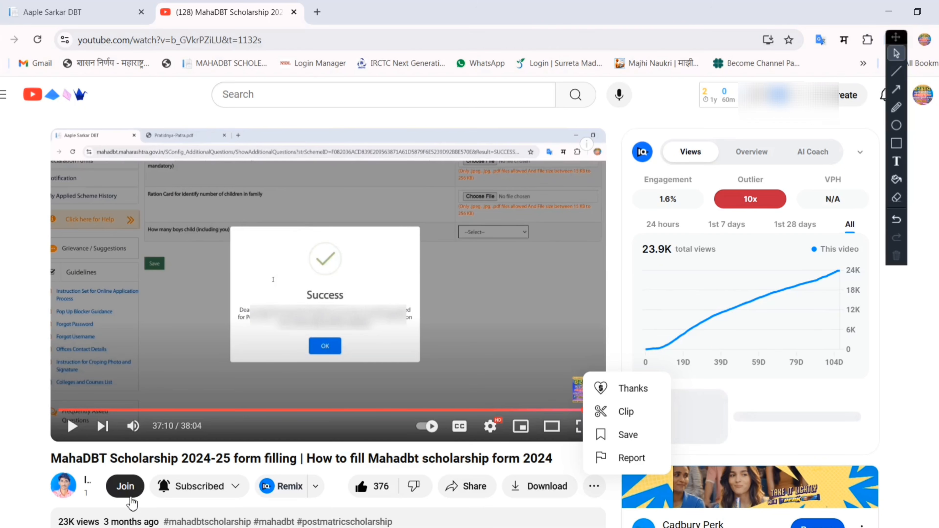
click(134, 488)
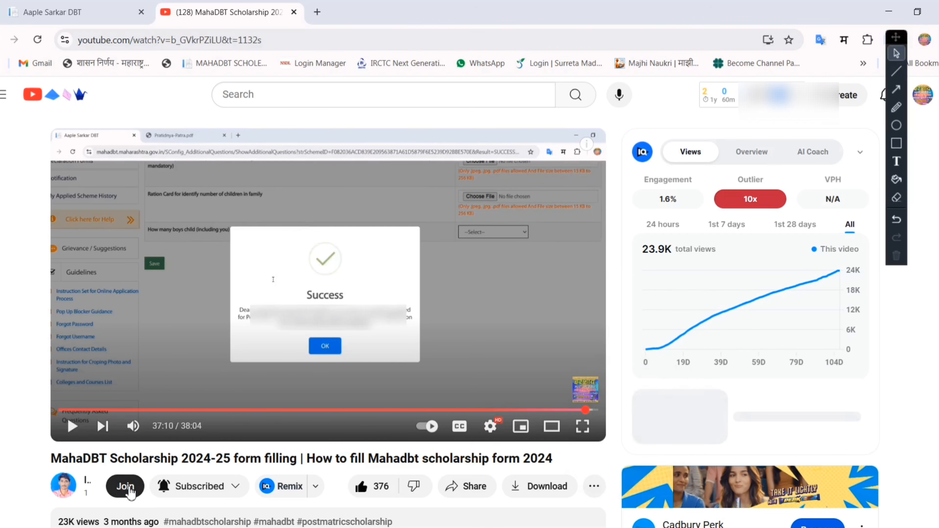
- Return to MahaDBT, list the applied schemes and view the submitted form of the Post Matric Scholarship to VJNT Students application under scrutiny
click(23, 6)
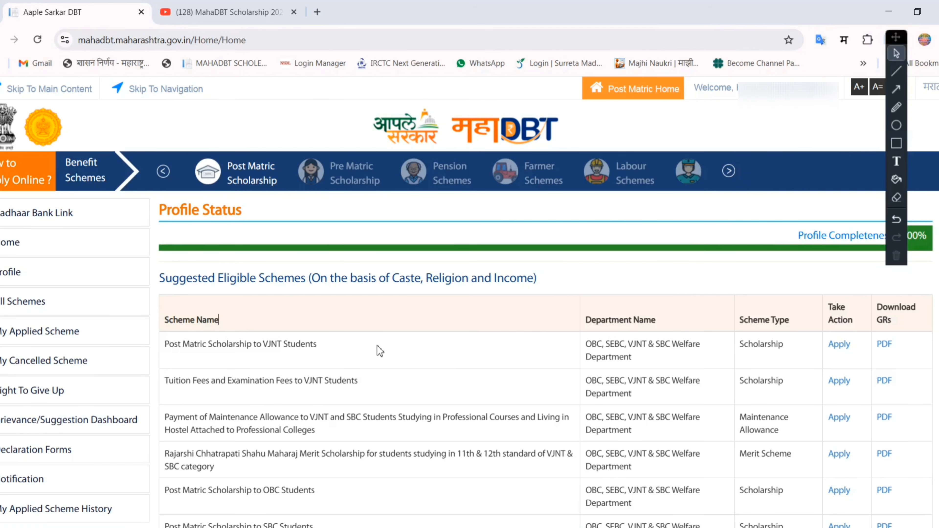
click(21, 339)
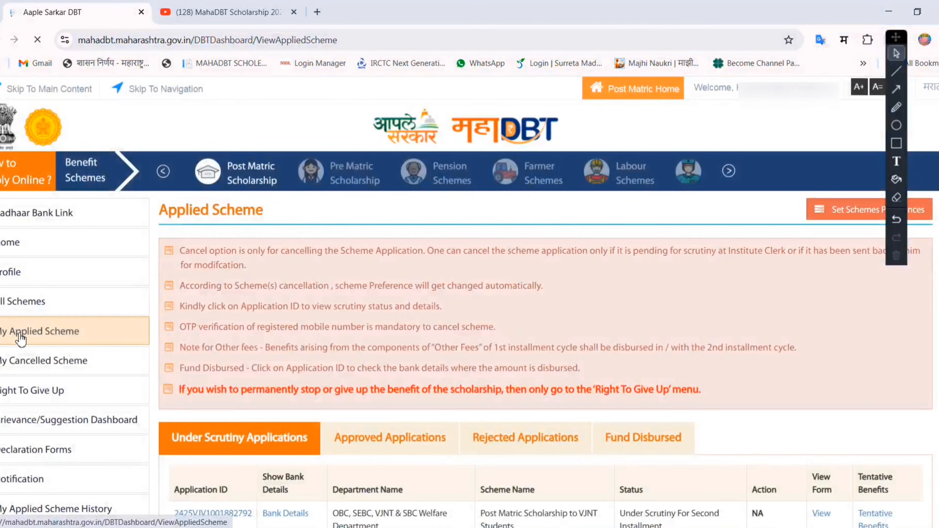
scroll(19, 335, down, 5)
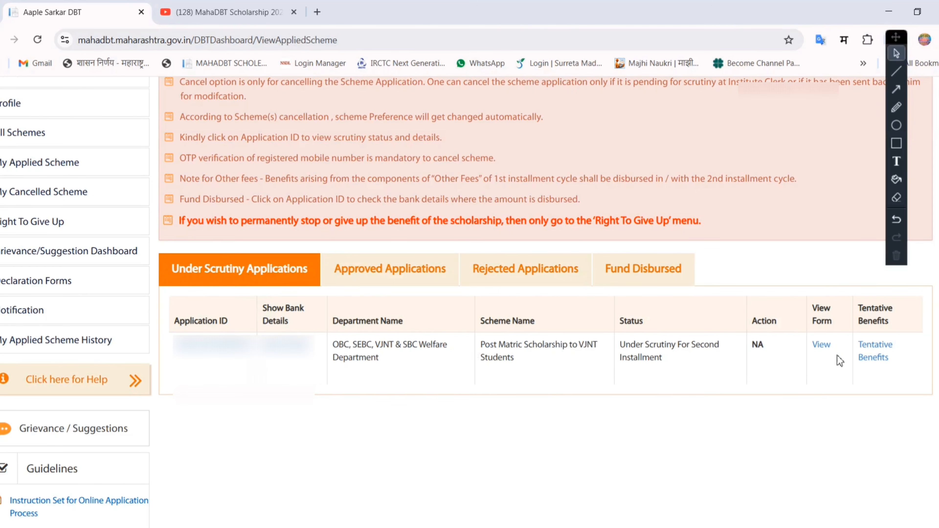
click(824, 348)
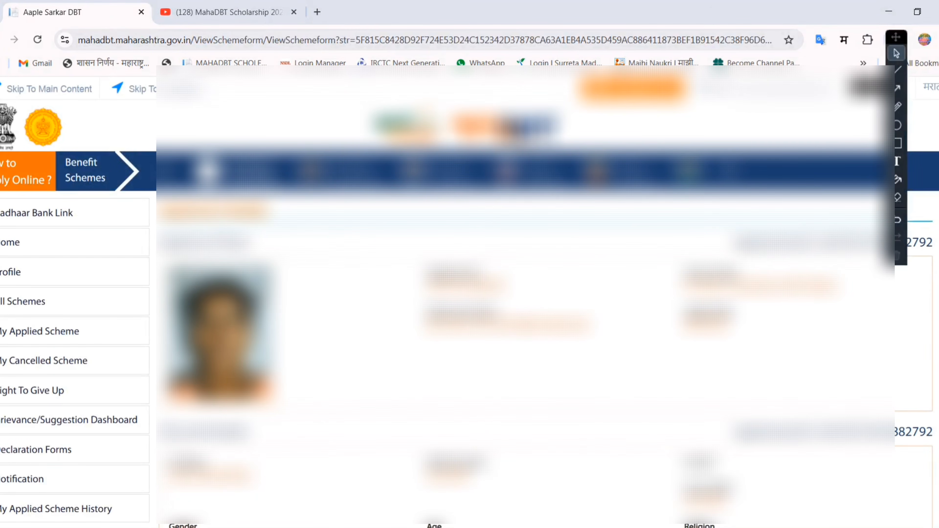
scroll(470, 296, down, 20)
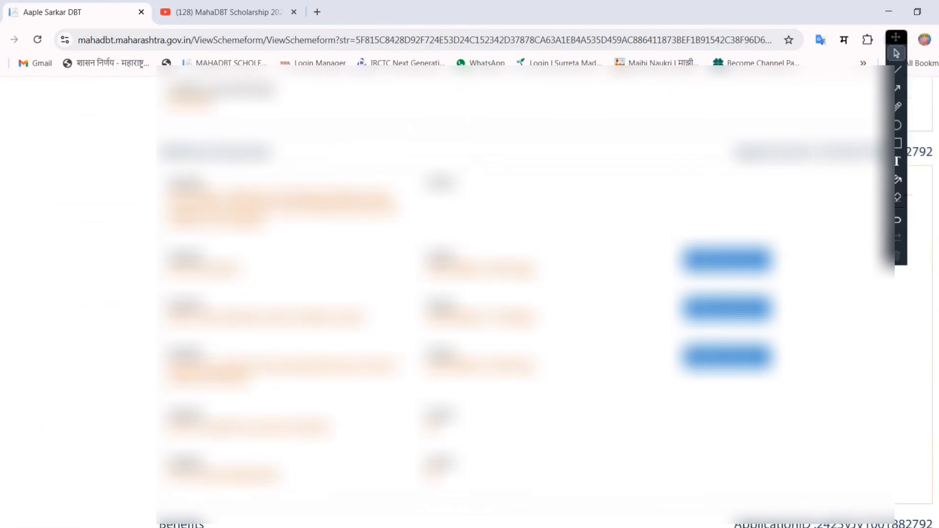